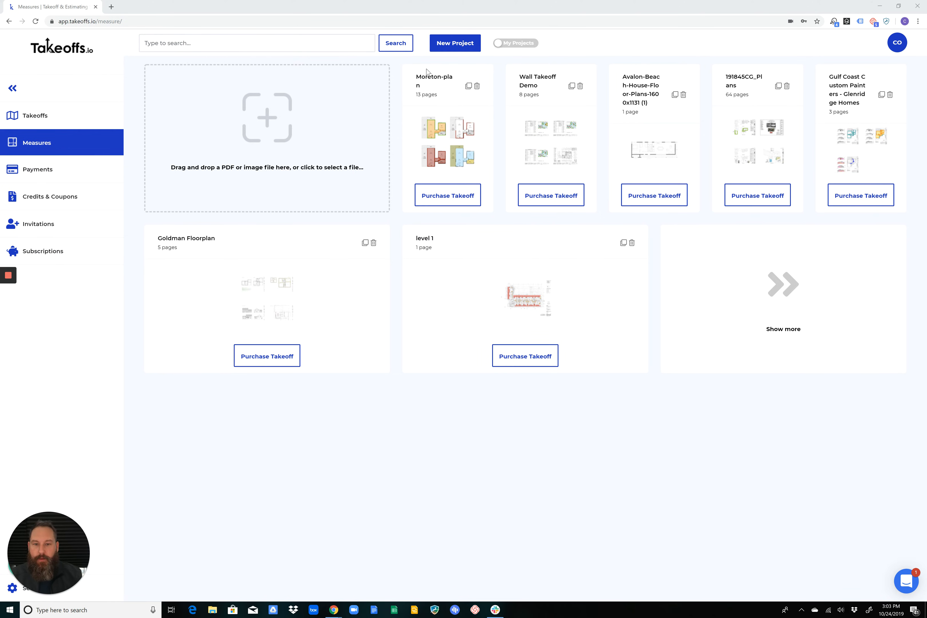
click(459, 43)
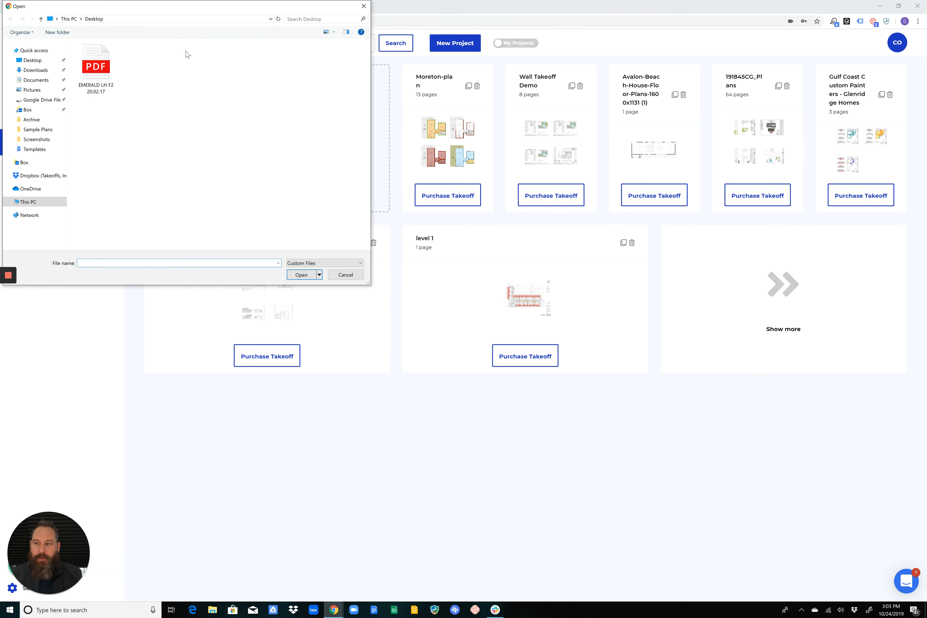
click(87, 53)
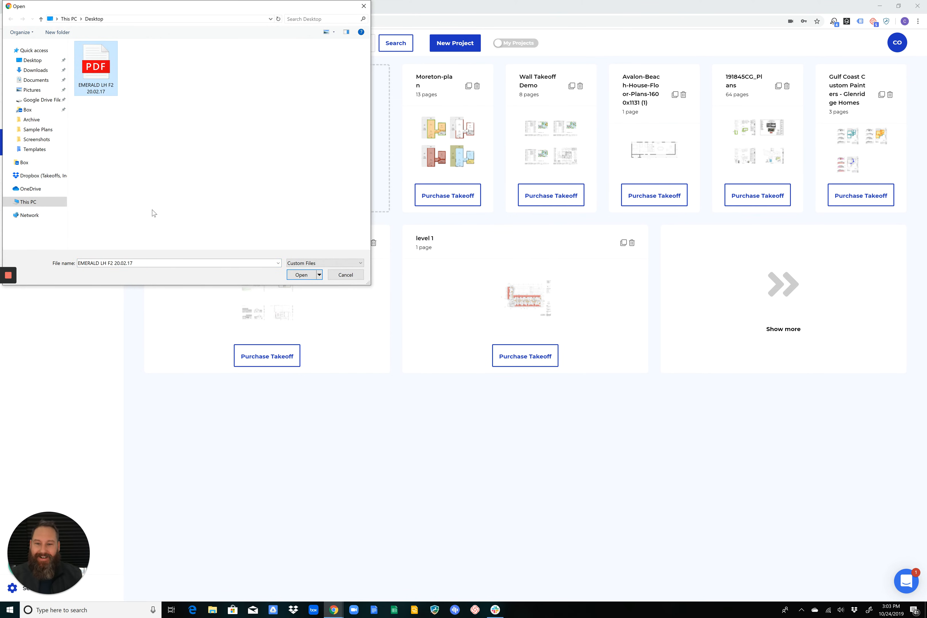
click(352, 275)
click(258, 108)
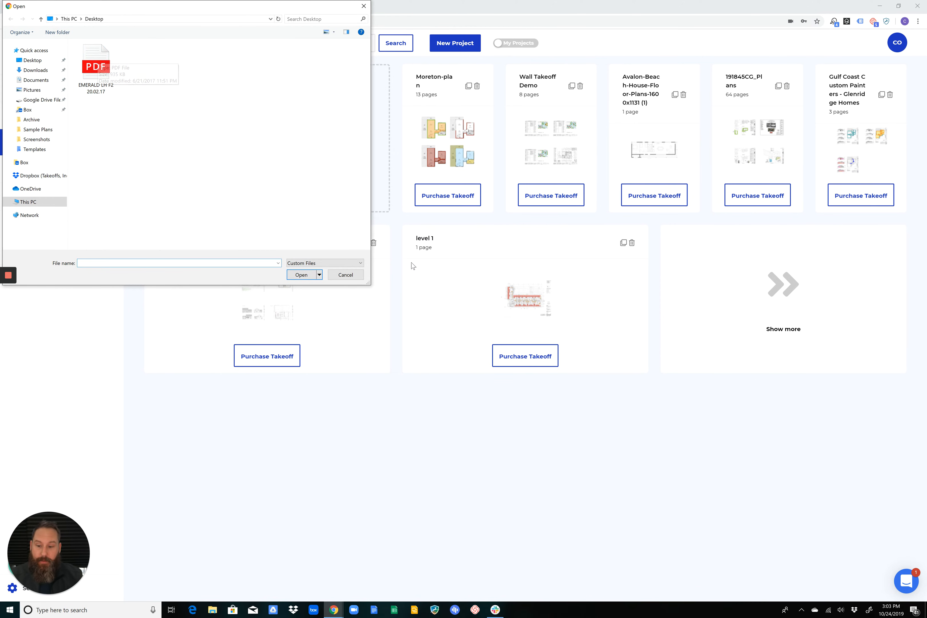
click(354, 275)
Uncover the desktop beside the browser and upload the EMERALD LH F2 20.02.17 PDF as a new measuring project
drag(304, 6, 335, 7)
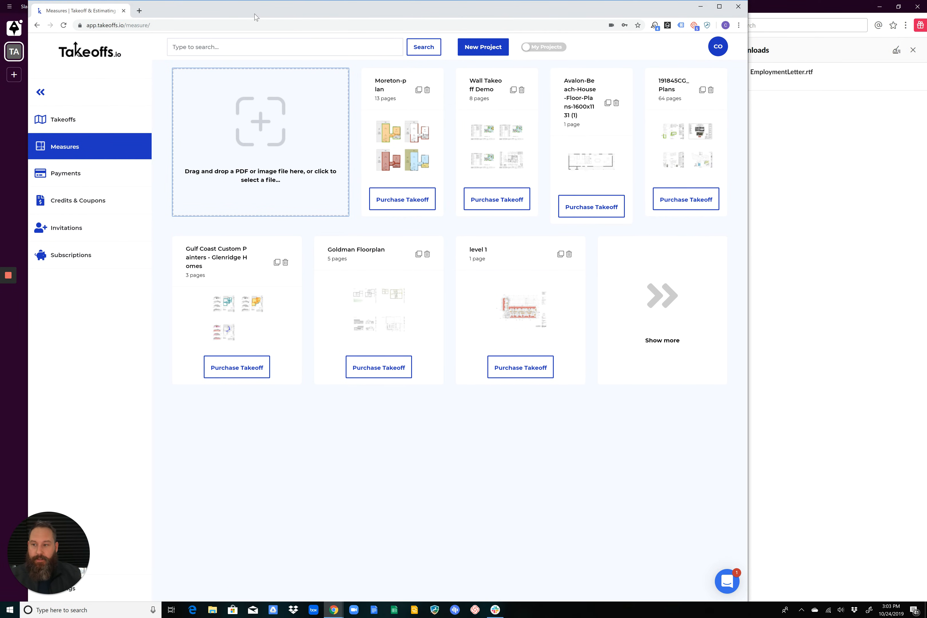
drag(254, 13, 250, 55)
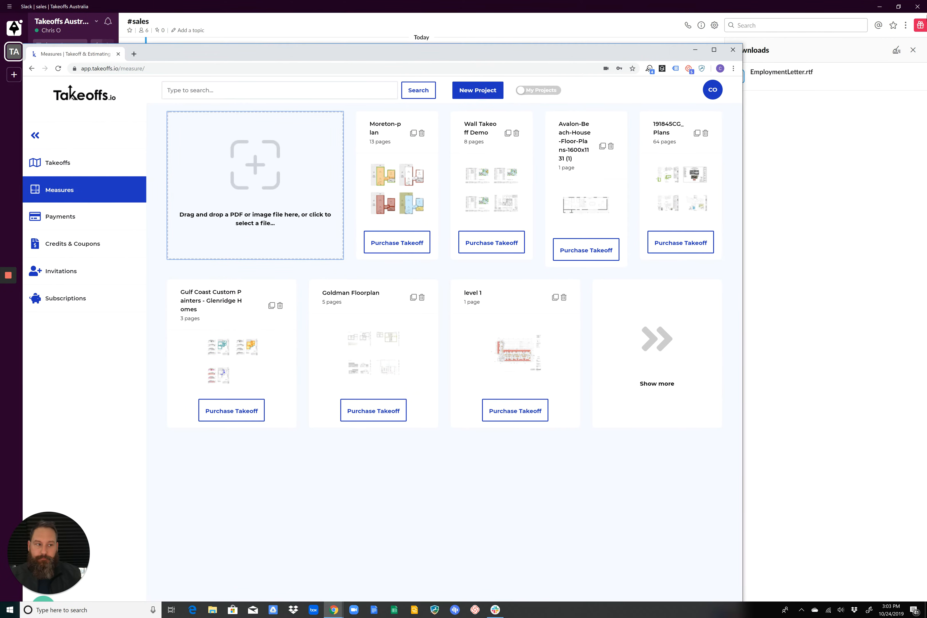
click(880, 6)
drag(404, 52, 479, 18)
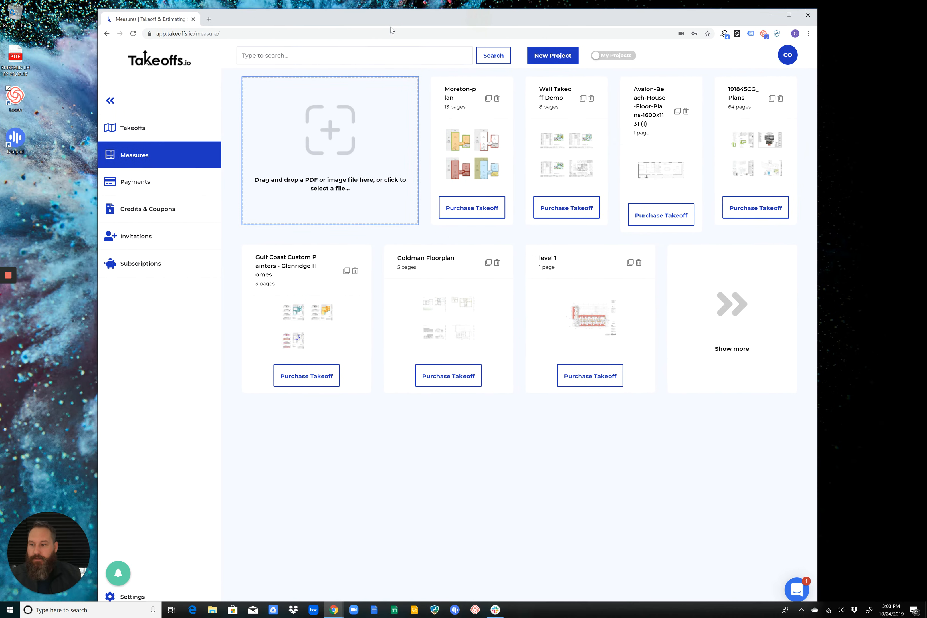
drag(15, 56, 331, 121)
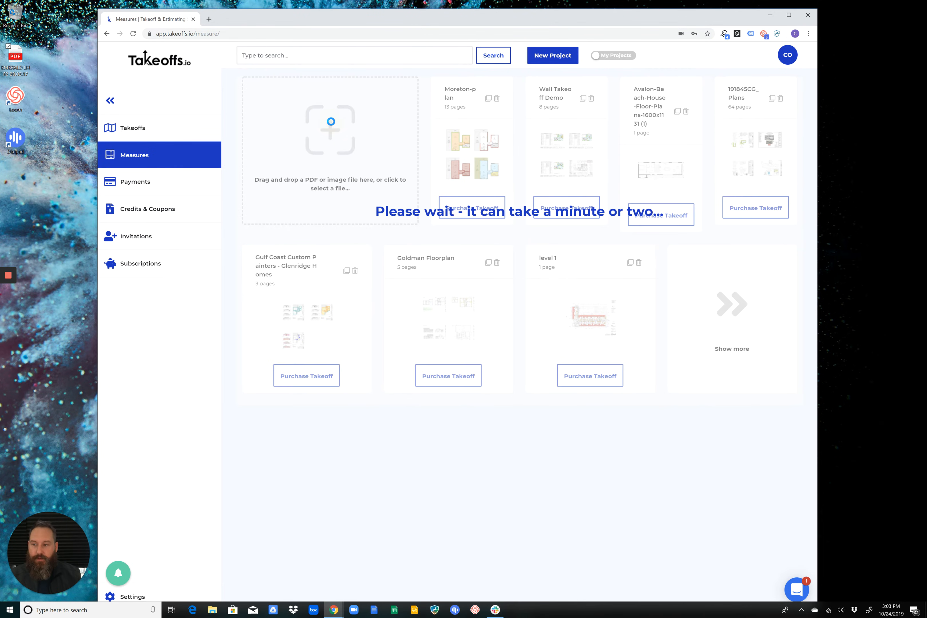
double_click(648, 16)
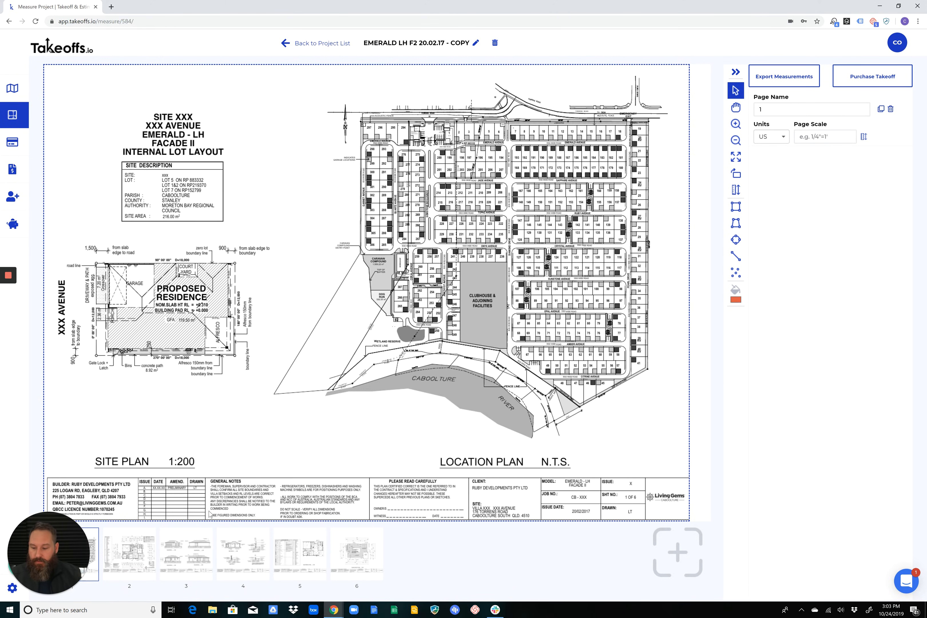
Look through pages 2 to 6 of the uploaded plan set and return to page 1
click(140, 545)
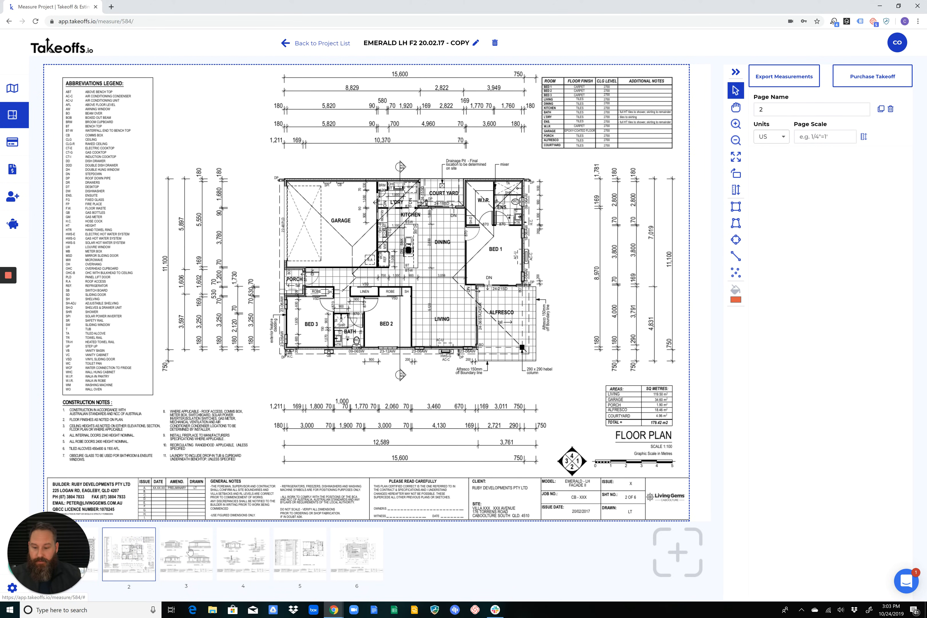
click(190, 550)
click(249, 553)
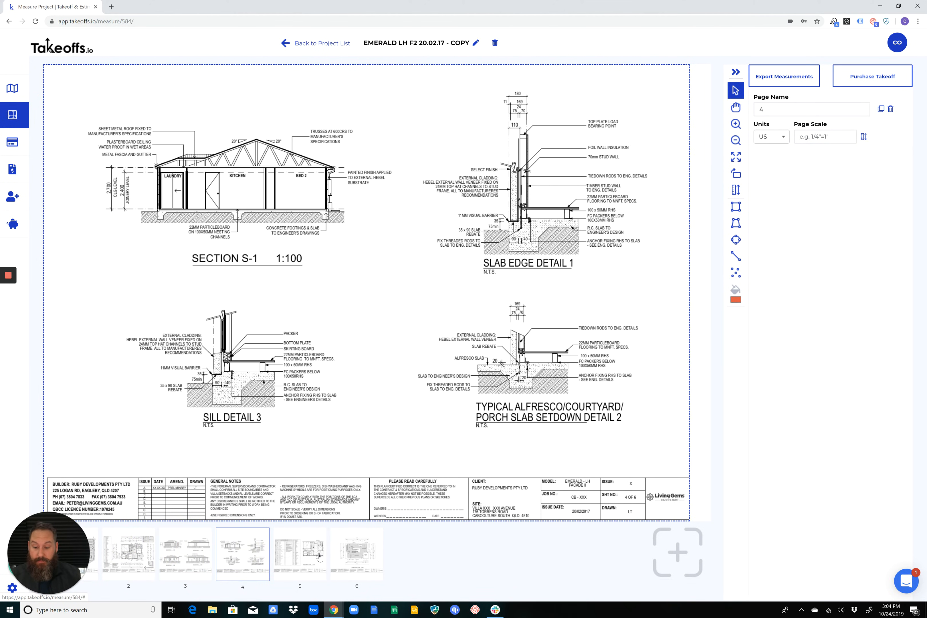
click(305, 554)
click(348, 557)
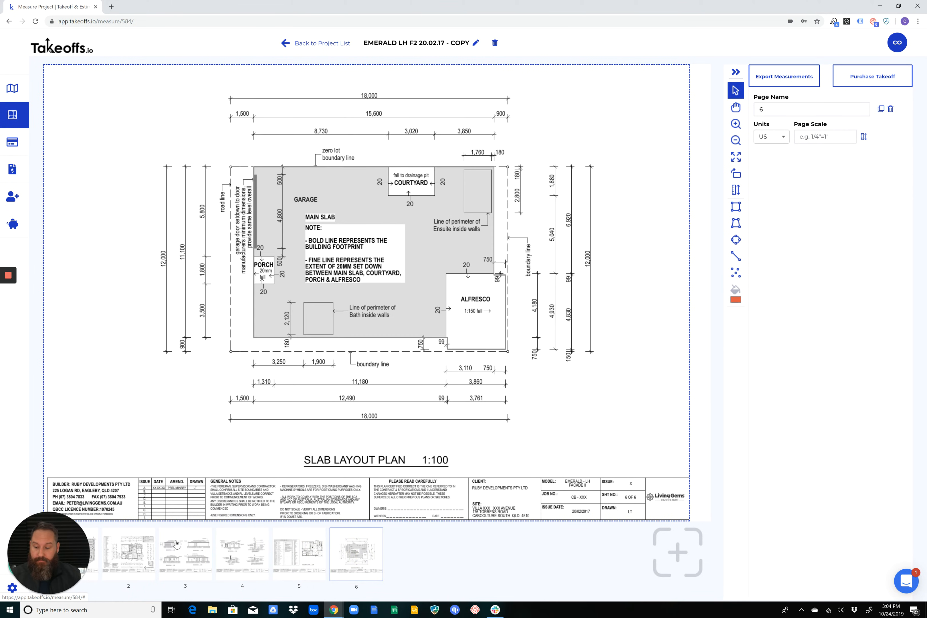
click(94, 543)
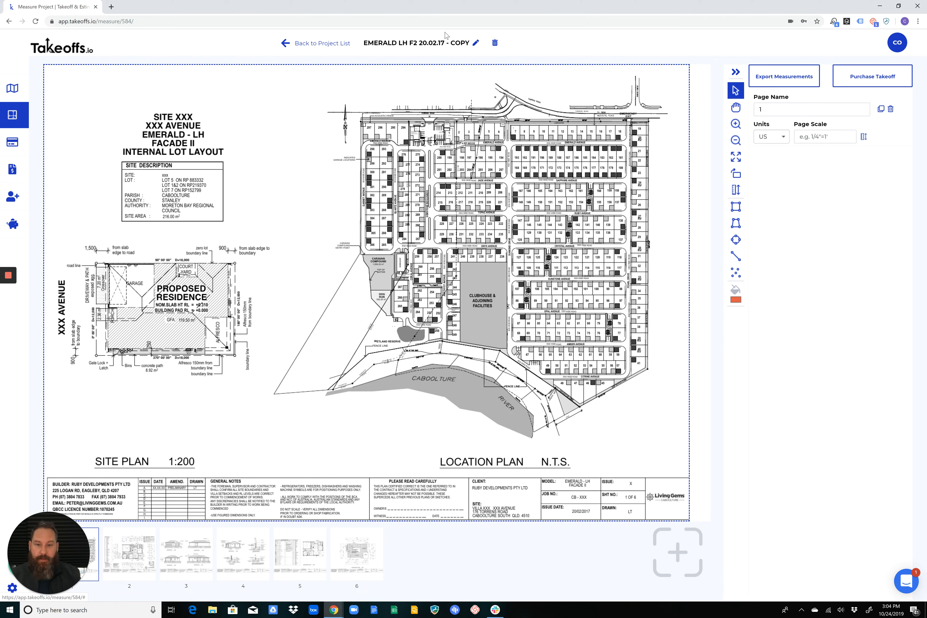
Rename the project with the site's street number and road from the plan's title block
click(470, 42)
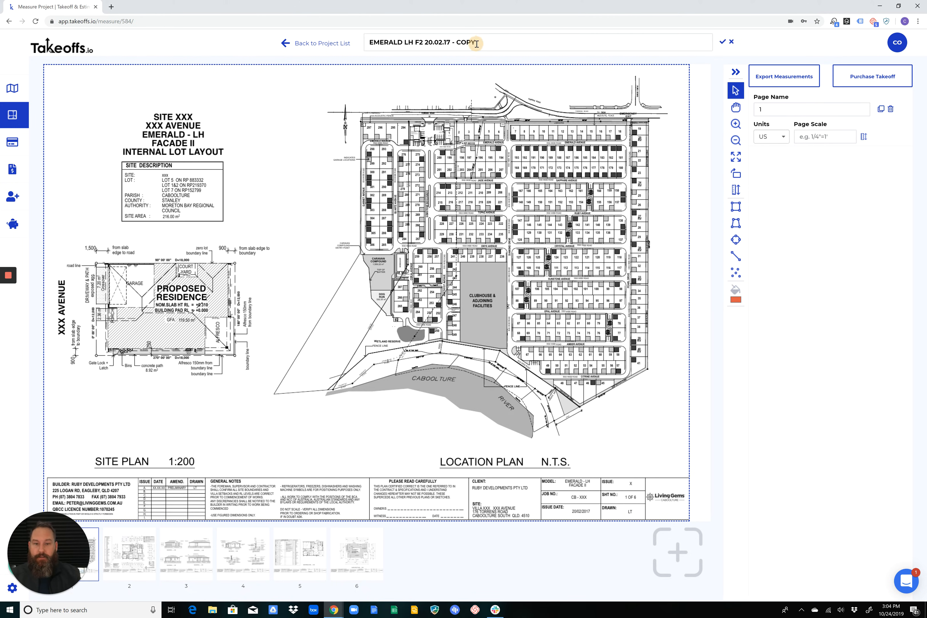
triple_click(474, 42)
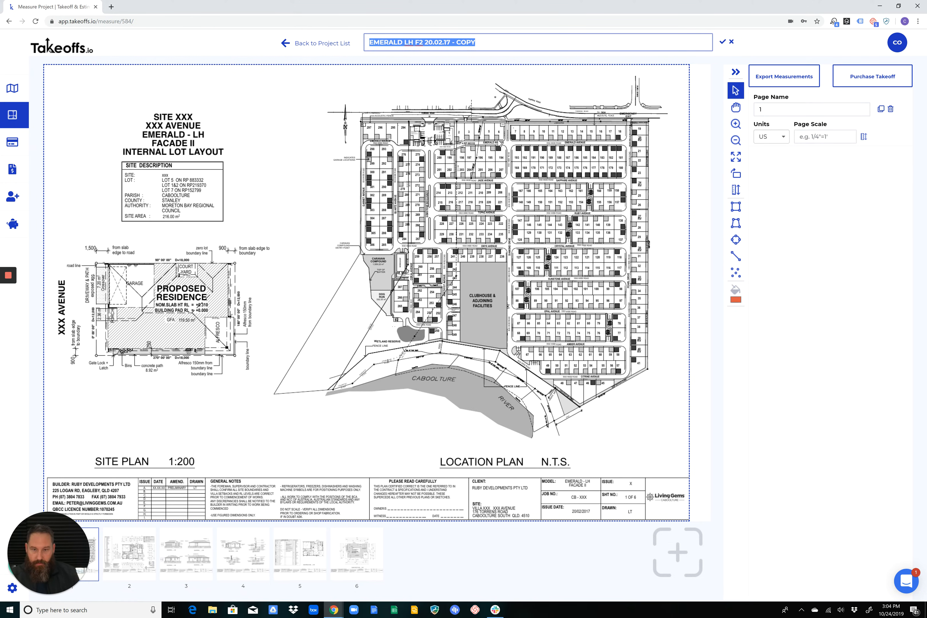
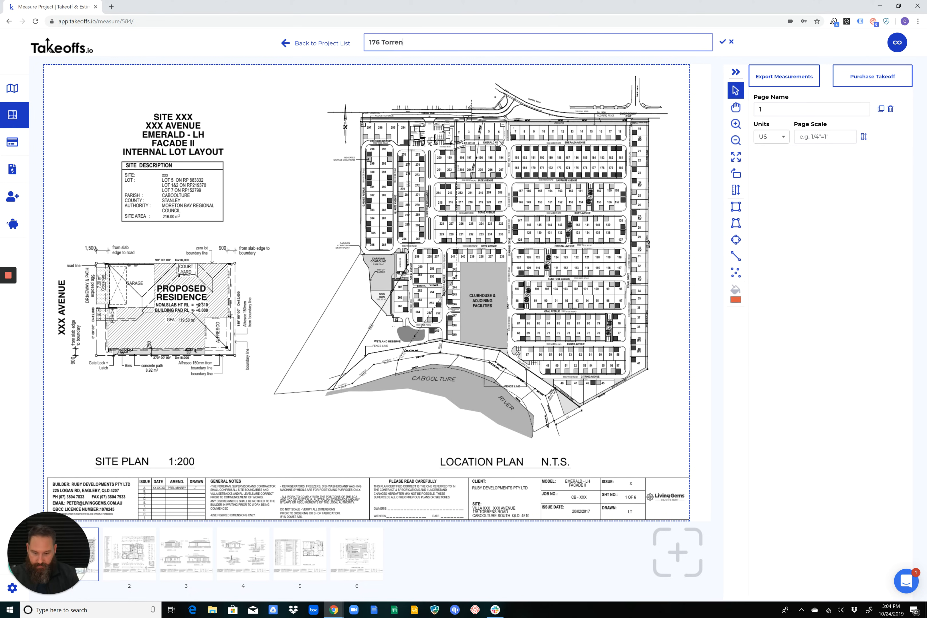
key(Return)
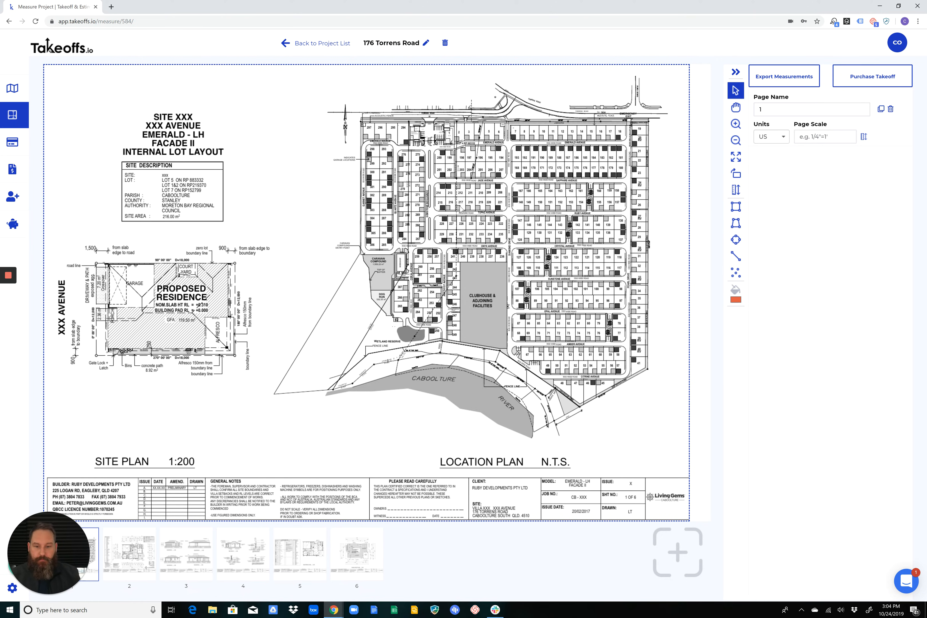
Check the floor plan and elevation pages, and leave the floor plan on page 2 open
click(127, 544)
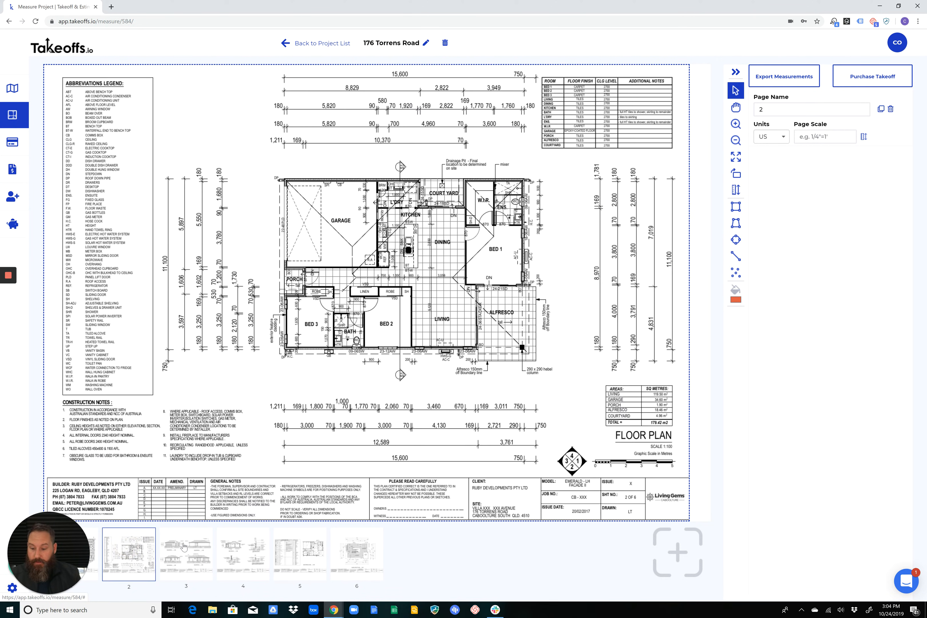
click(184, 546)
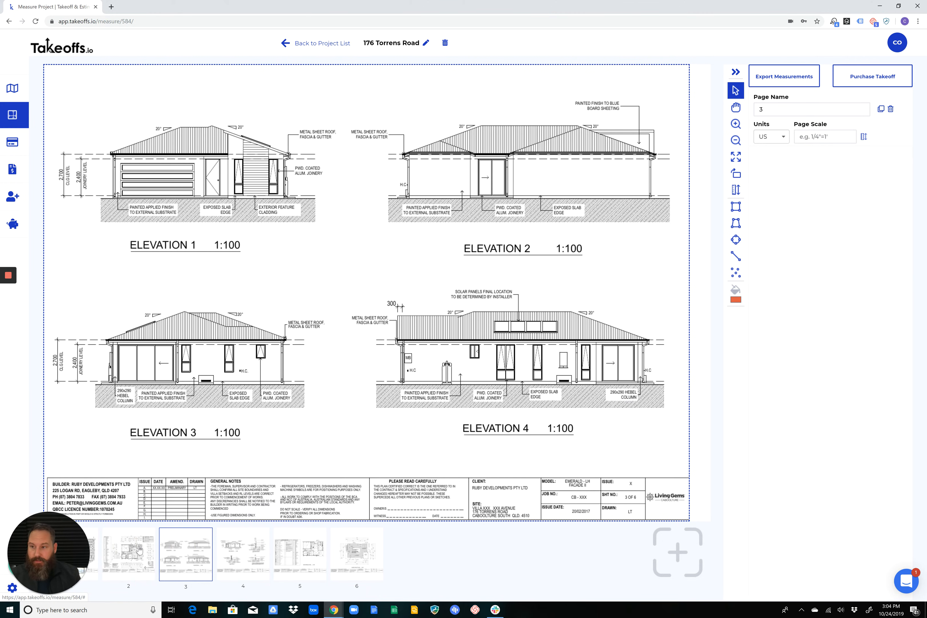
click(139, 550)
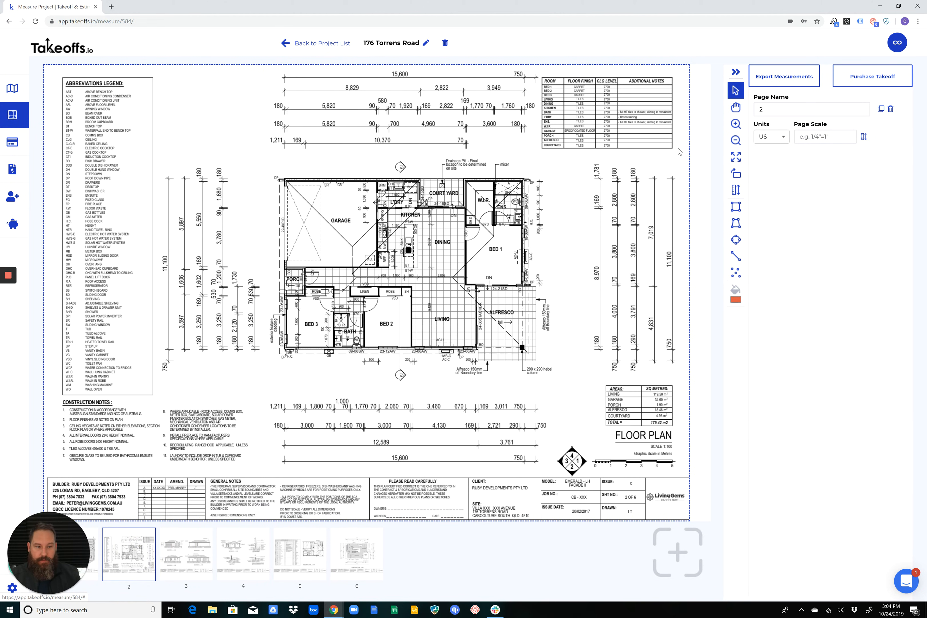
Try to rename page 2 as Floor Plan and switch its units to Metric
click(791, 106)
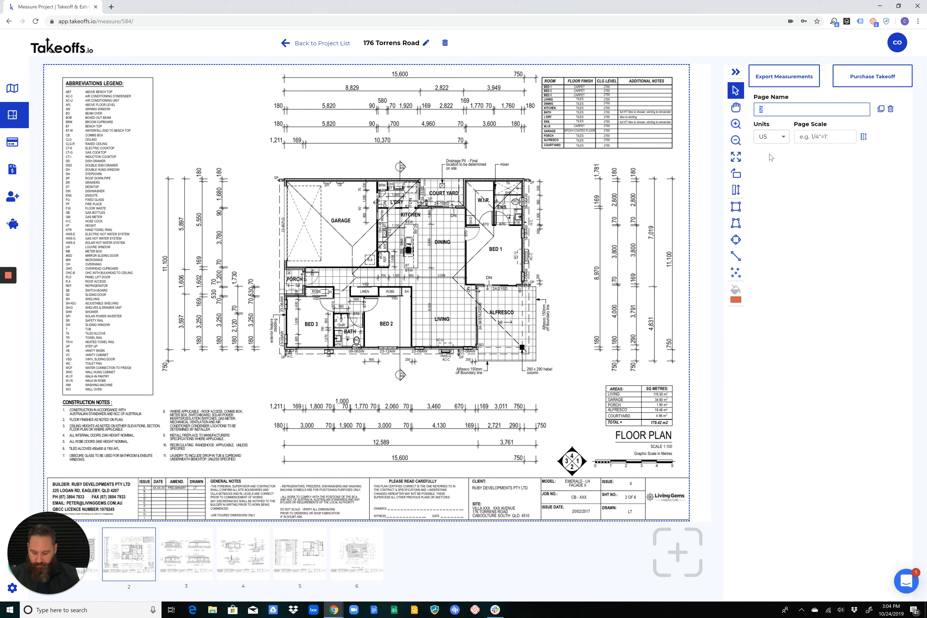
text(Flo)
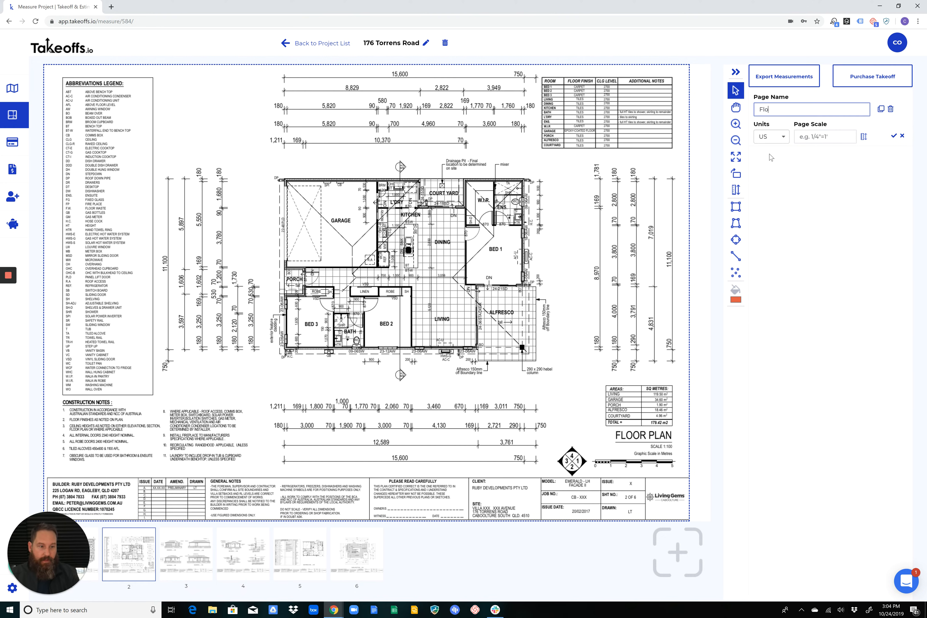
text(or Plan)
click(894, 136)
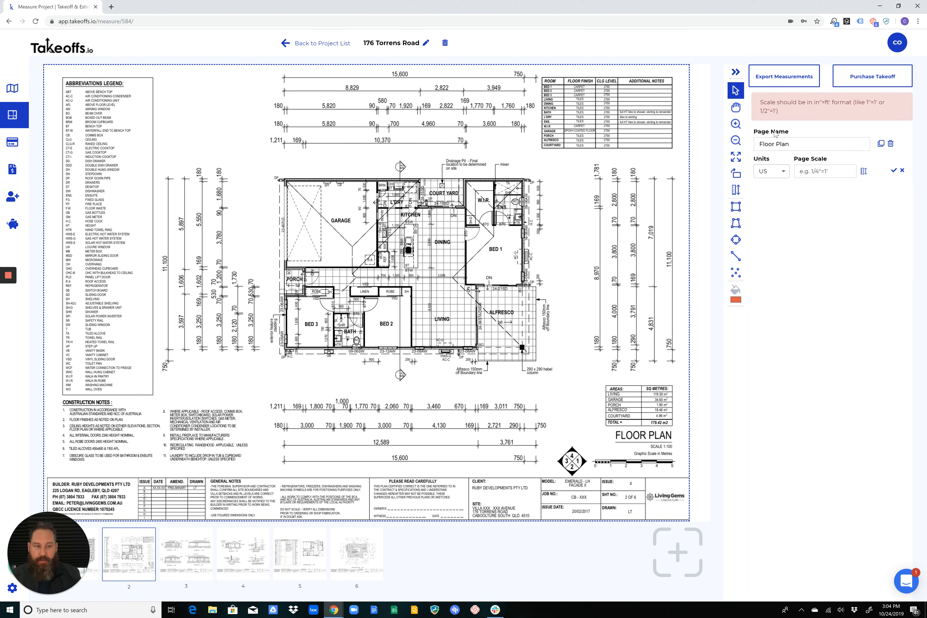
click(781, 171)
click(778, 195)
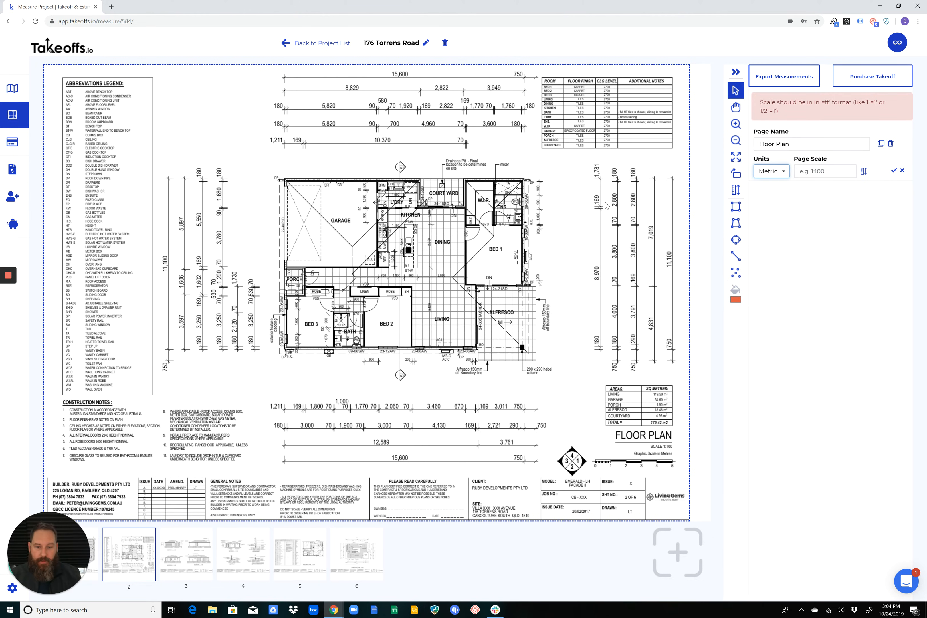
drag(760, 102, 861, 113)
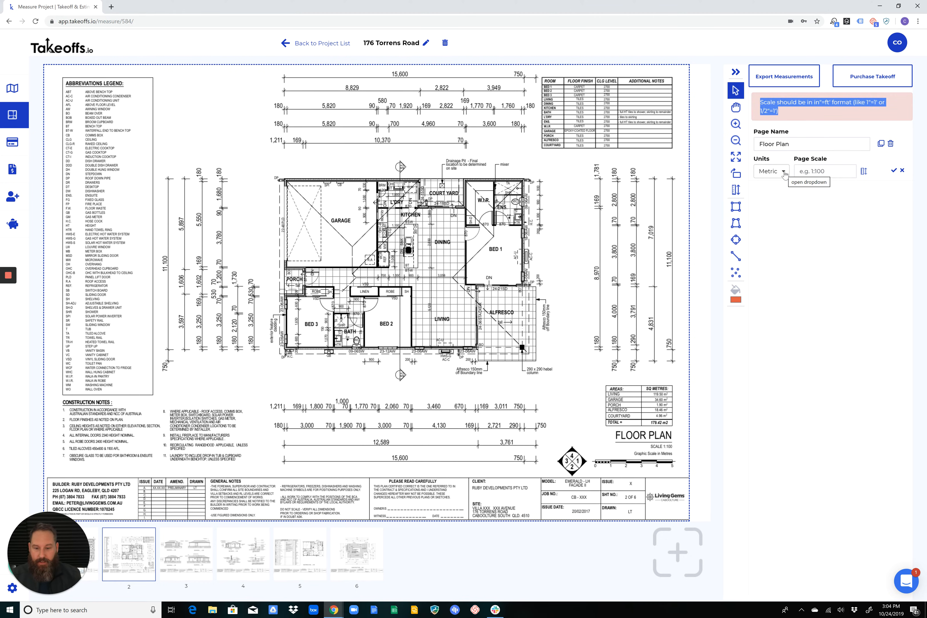
click(635, 237)
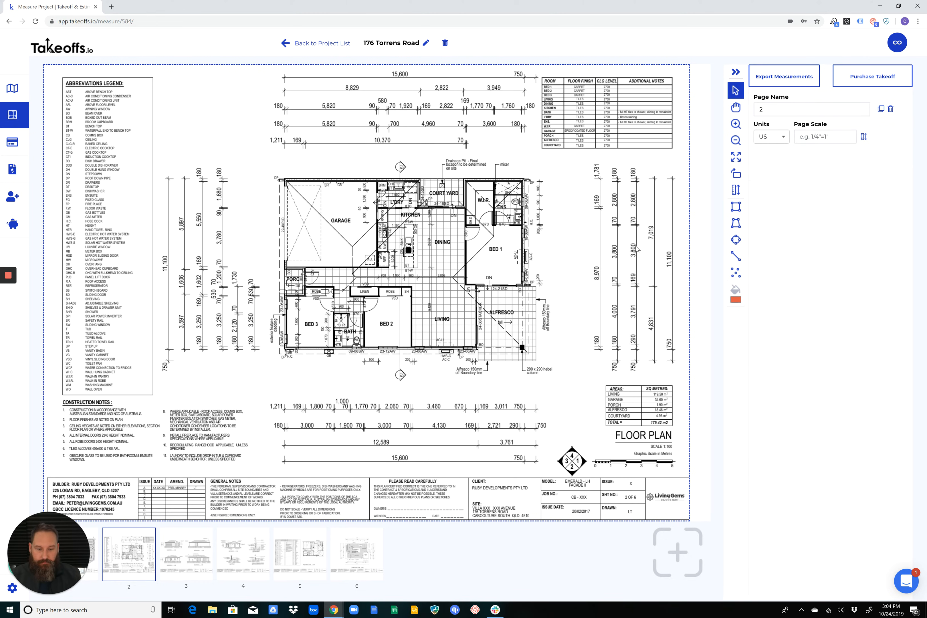
Read the scale note below the floor plan, then set the page's units to Metric and its scale to 1:100
scroll(637, 442, up, 5)
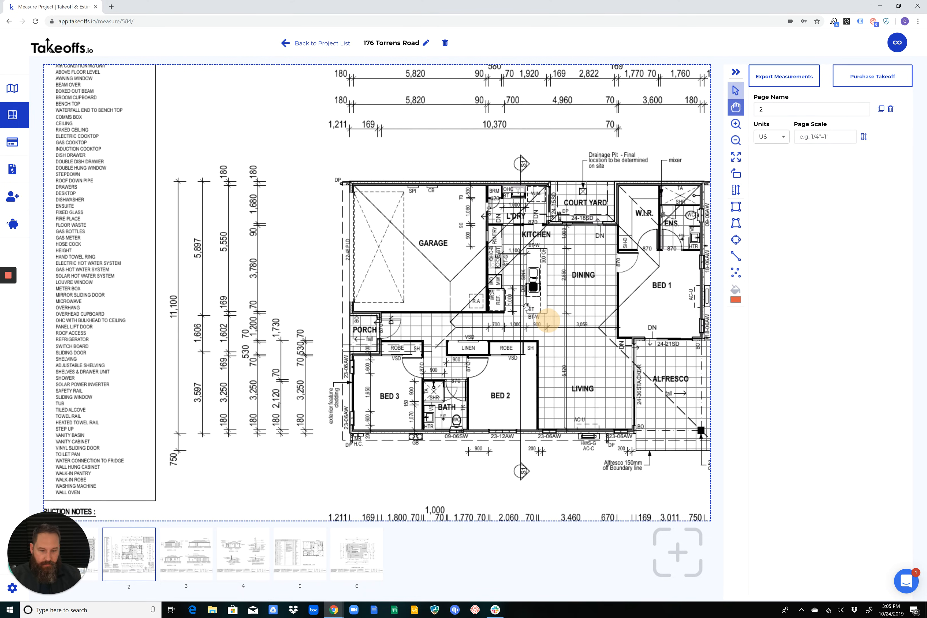
drag(542, 271, 554, 295)
scroll(638, 360, up, 2)
middle_drag(643, 363, 505, 280)
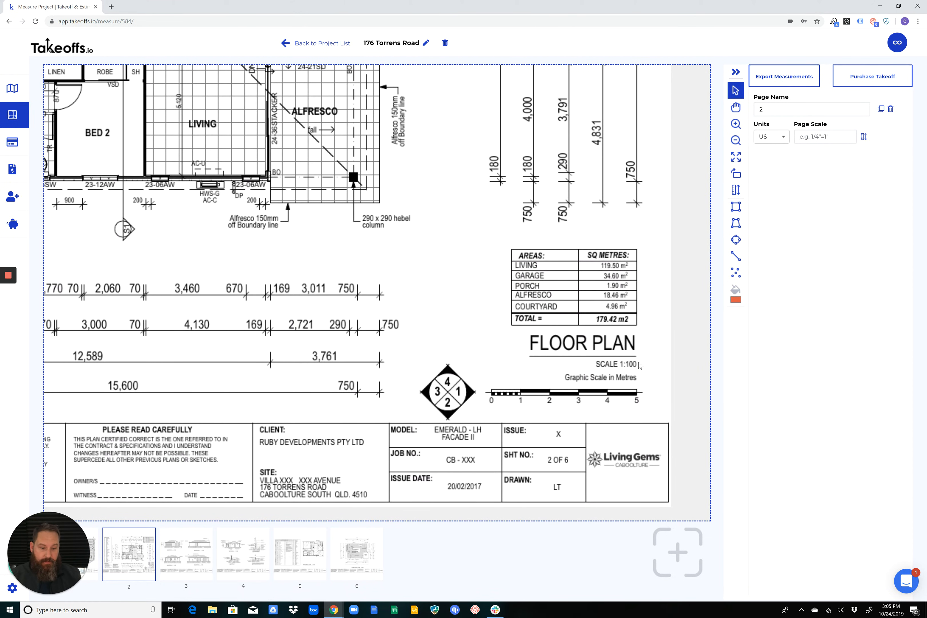
click(777, 137)
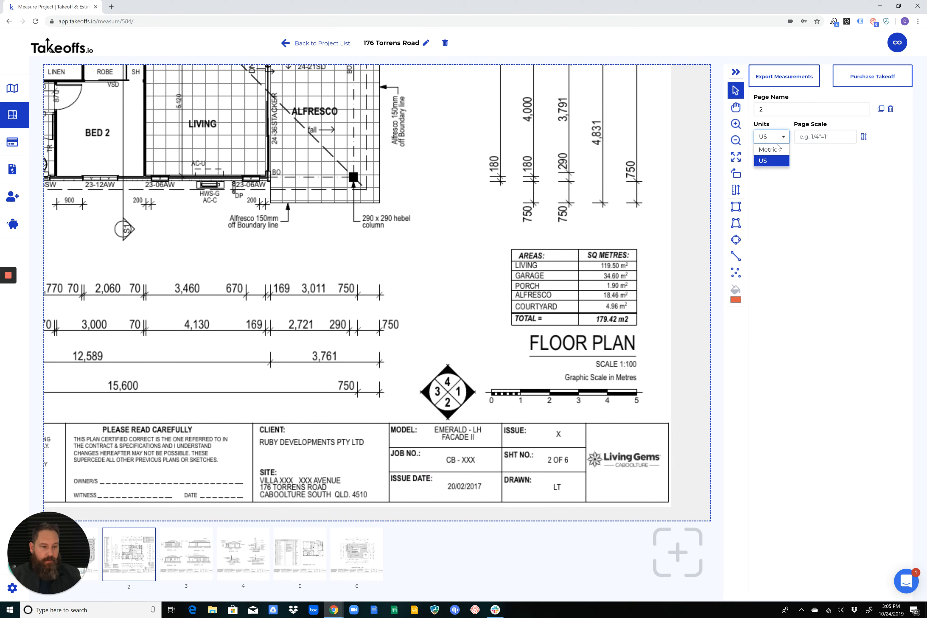
click(777, 149)
click(839, 139)
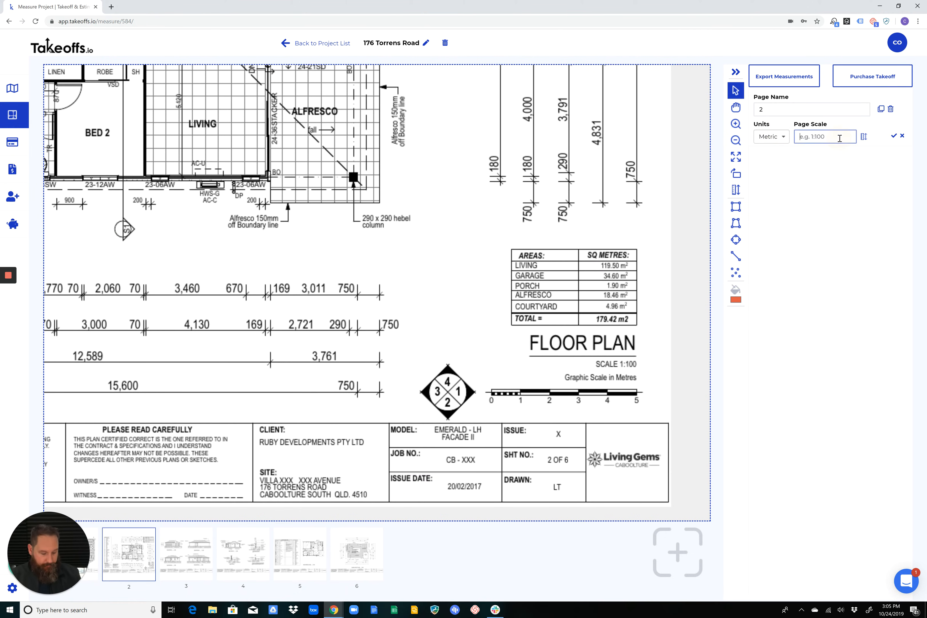
text(1:100)
click(894, 137)
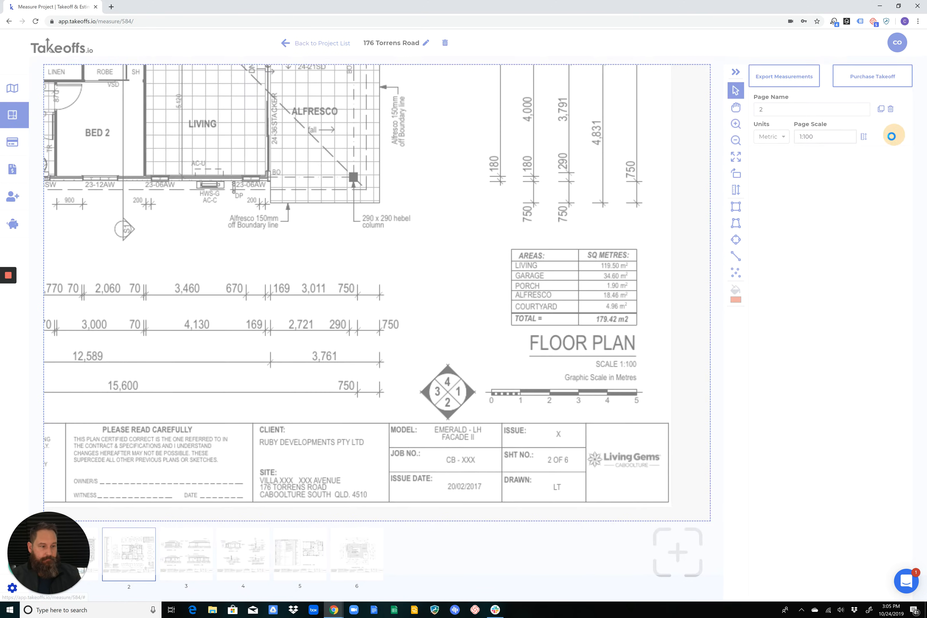
Start a page scale calibration and mark the two ends of the 10,370 dimension above the floor plan
middle_drag(213, 110, 394, 246)
middle_drag(379, 156, 389, 253)
scroll(445, 194, up, 3)
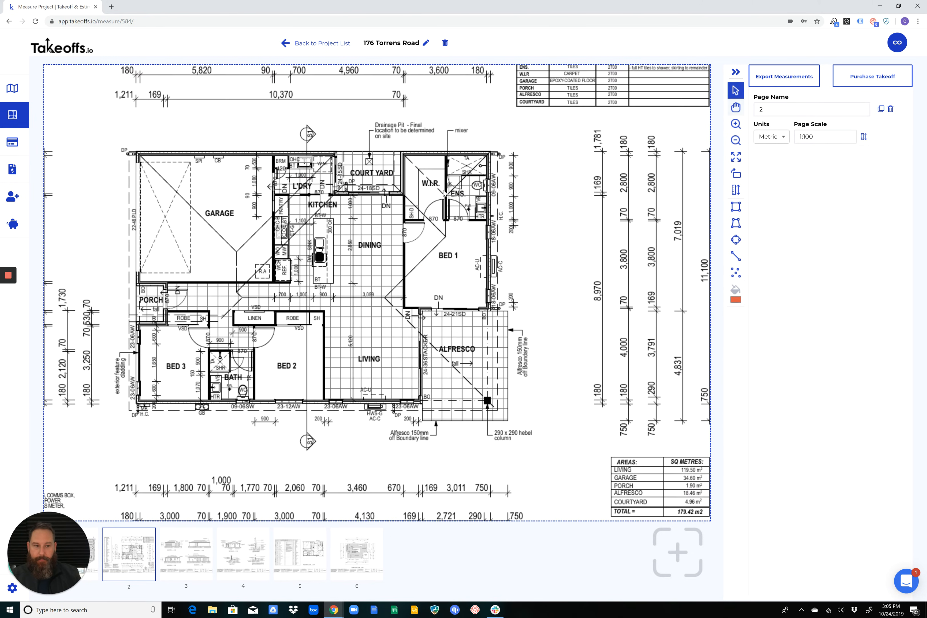
middle_drag(333, 117, 465, 187)
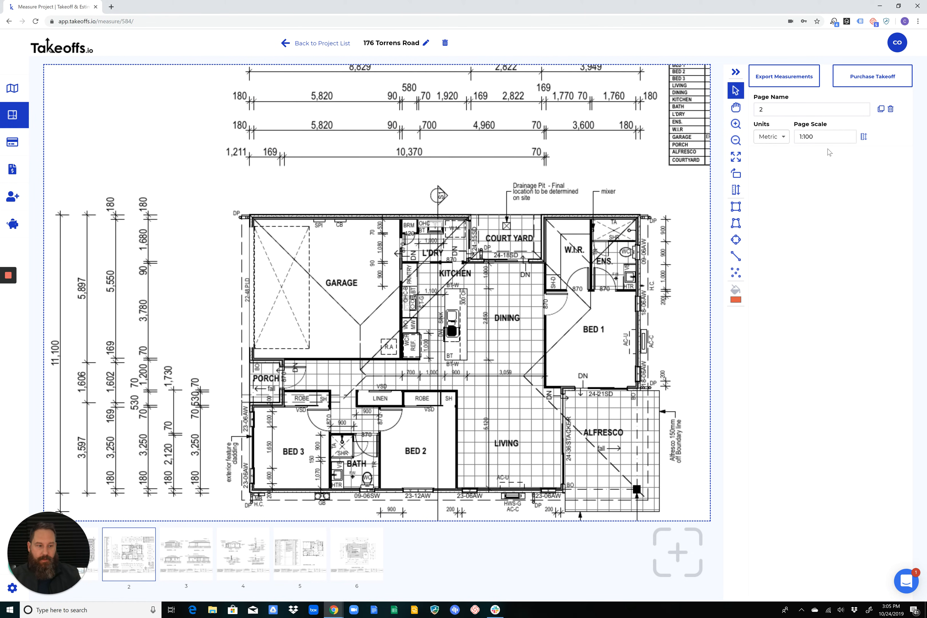
click(864, 136)
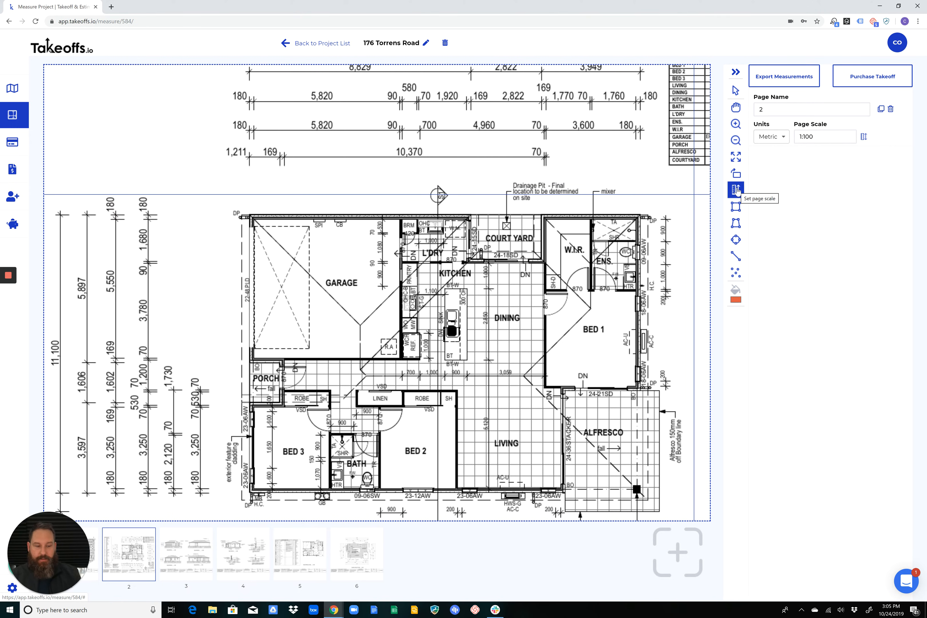
scroll(387, 192, up, 5)
middle_drag(485, 196, 343, 183)
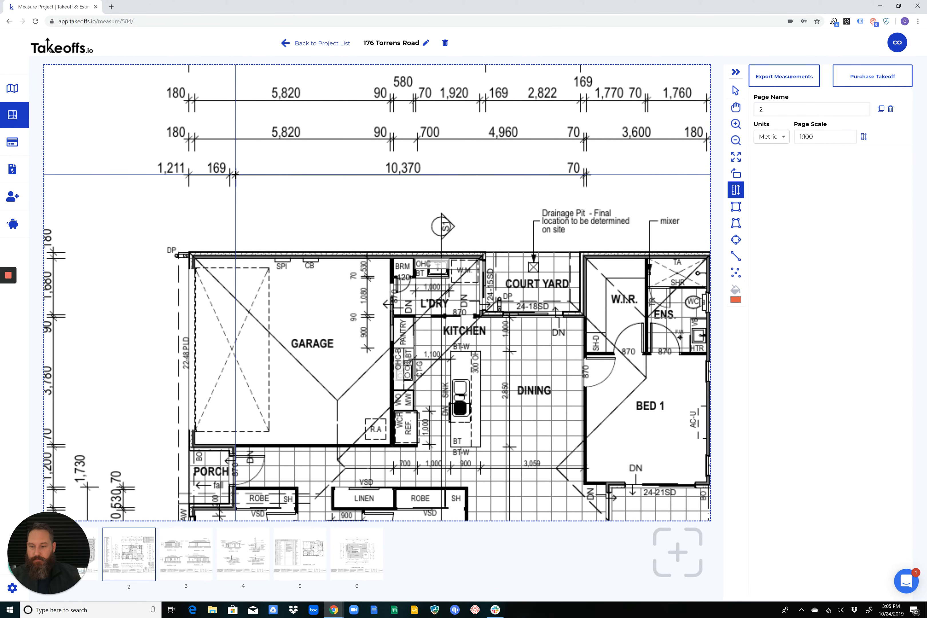
drag(236, 174, 584, 175)
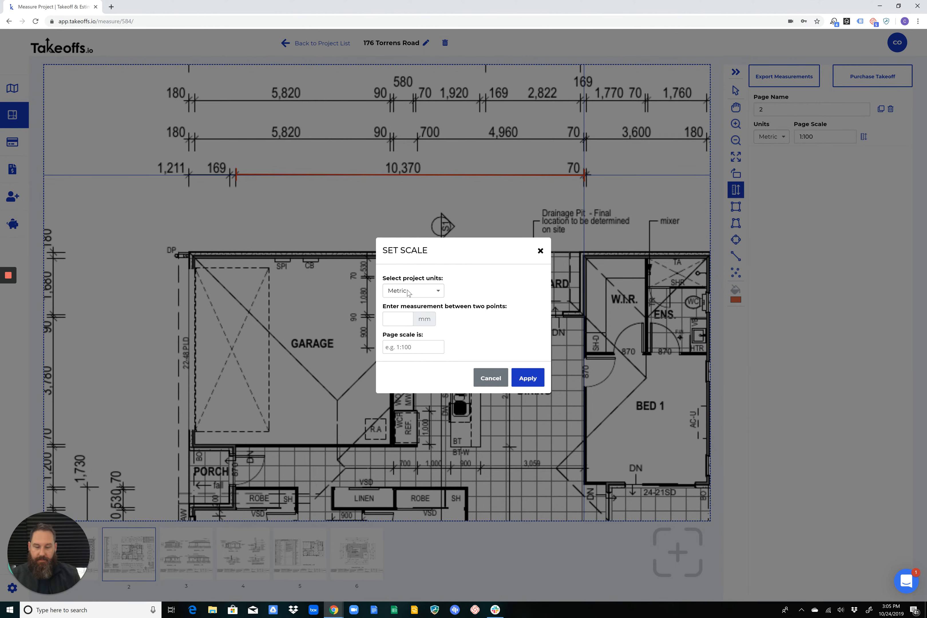
Set the measurement between the two points to 10370 mm and apply the calculated 1:100 page scale
click(396, 320)
text(10)
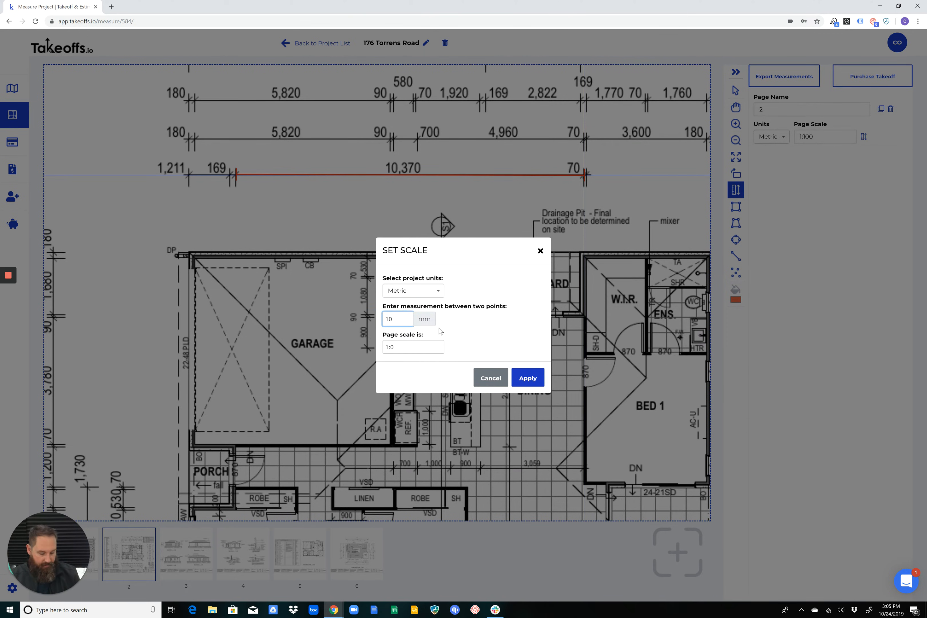
text(370)
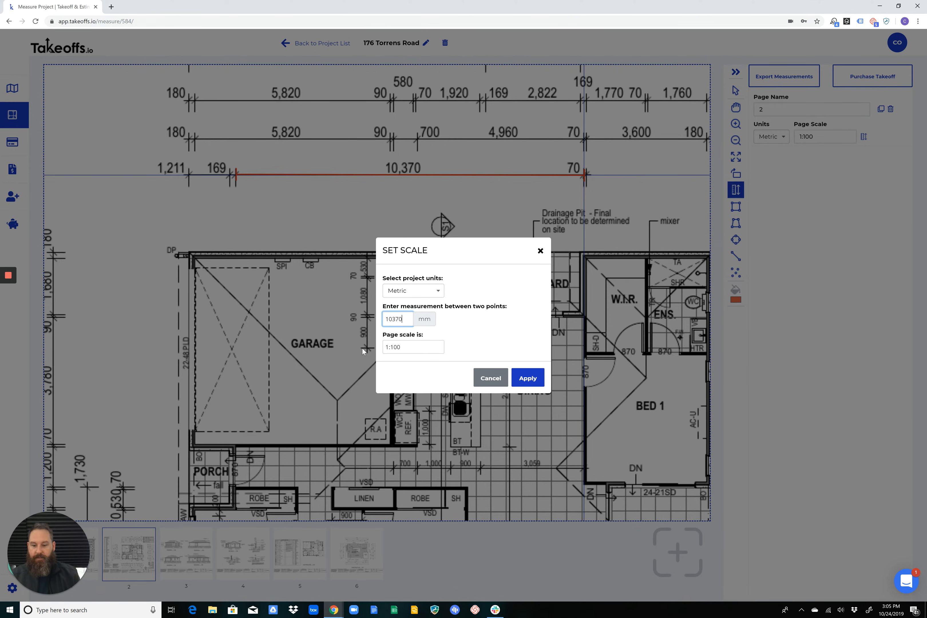
click(528, 378)
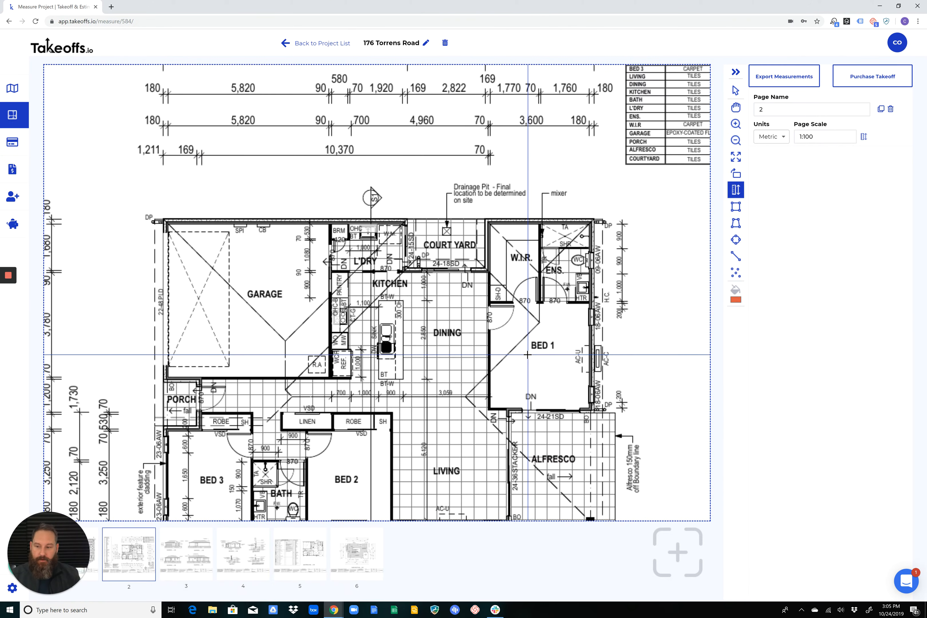
Examine the floor plan's rooms with the Pan tool, including the garage, kitchen, dining area and bedrooms
scroll(443, 239, down, 3)
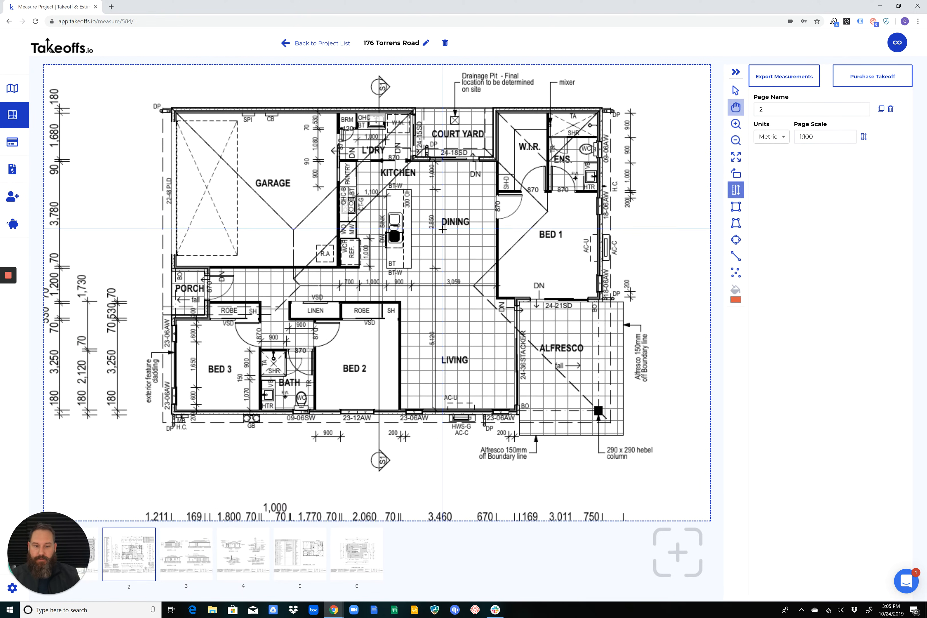
scroll(440, 228, down, 1)
scroll(425, 223, up, 2)
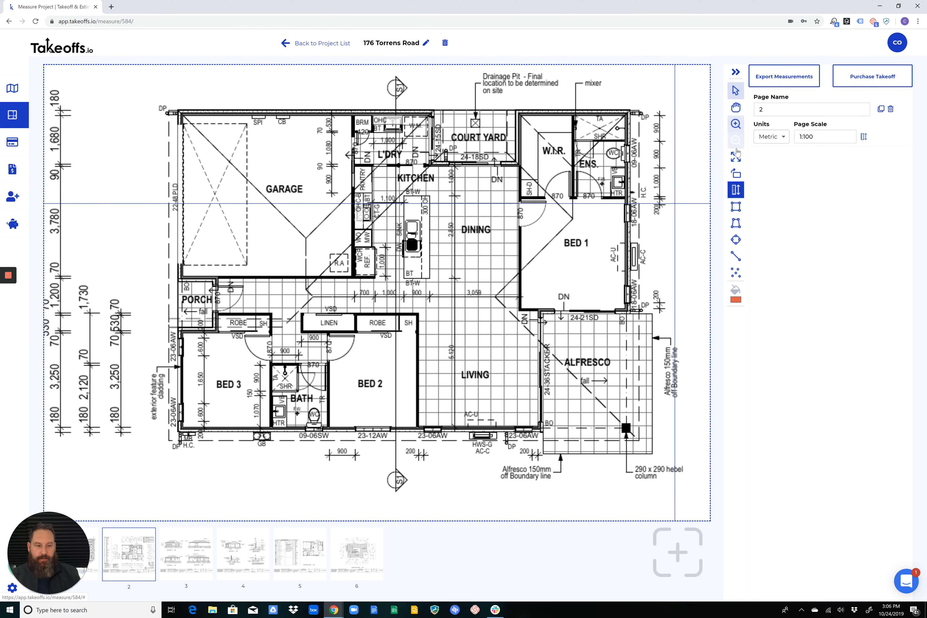
click(736, 91)
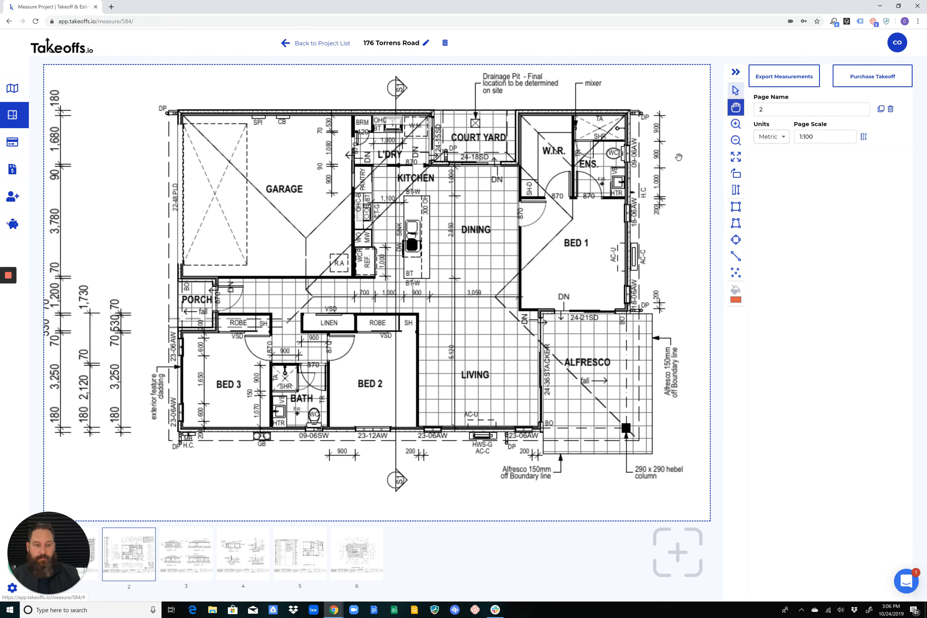
click(735, 108)
drag(522, 182, 450, 155)
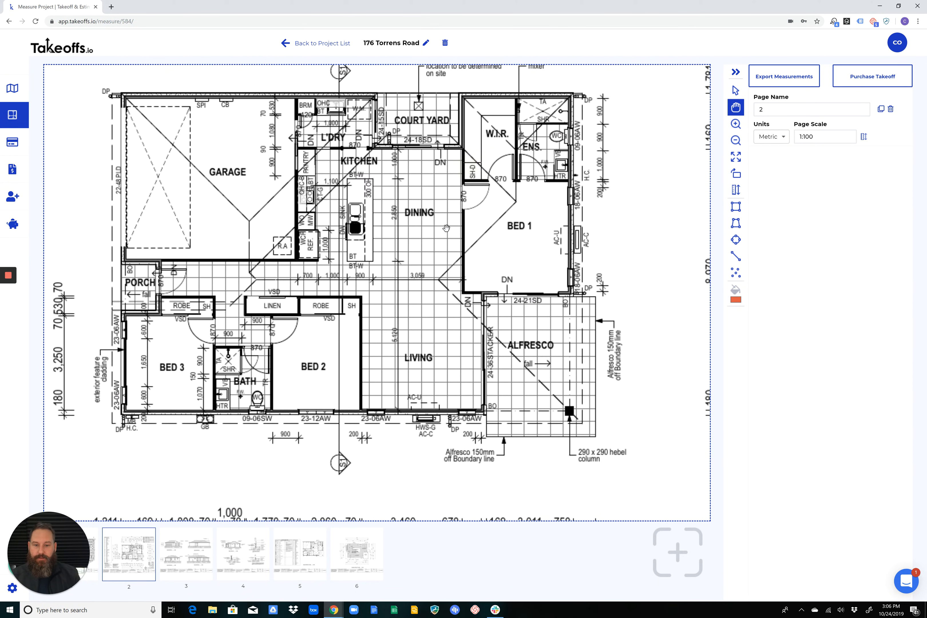
drag(412, 214, 469, 206)
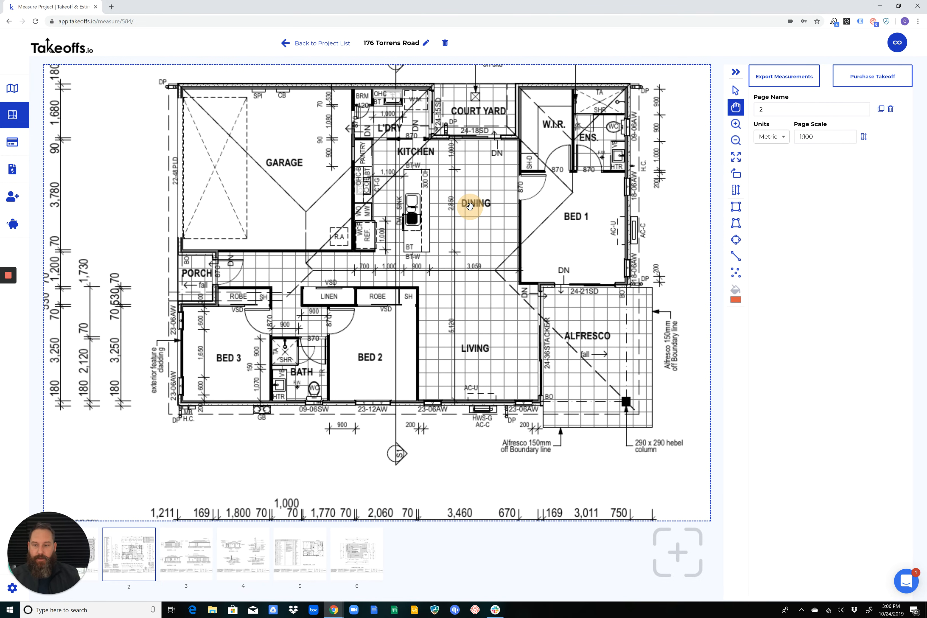
drag(267, 116, 270, 125)
scroll(377, 156, up, 5)
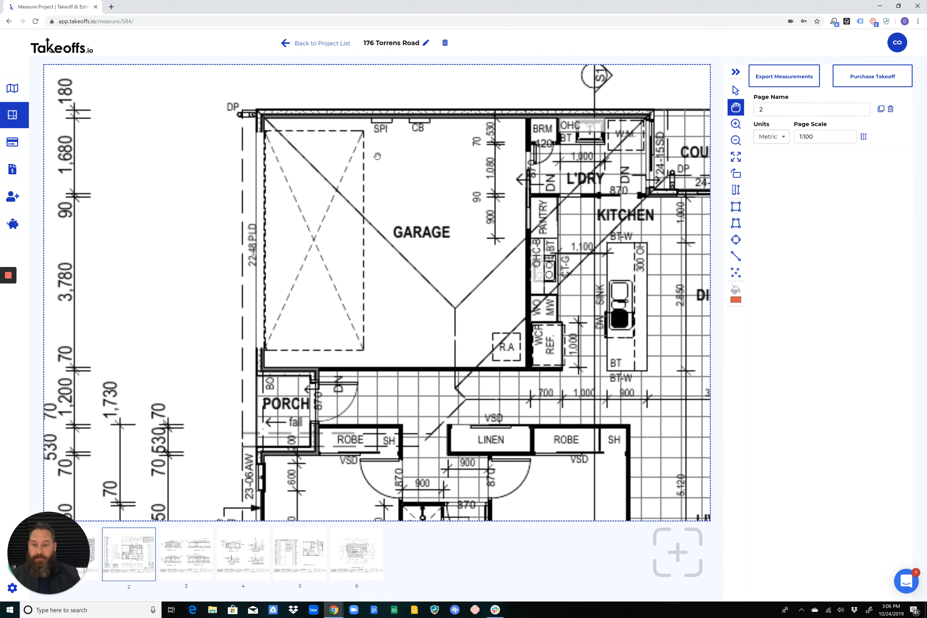
drag(378, 156, 290, 154)
drag(523, 188, 439, 169)
scroll(439, 169, down, 5)
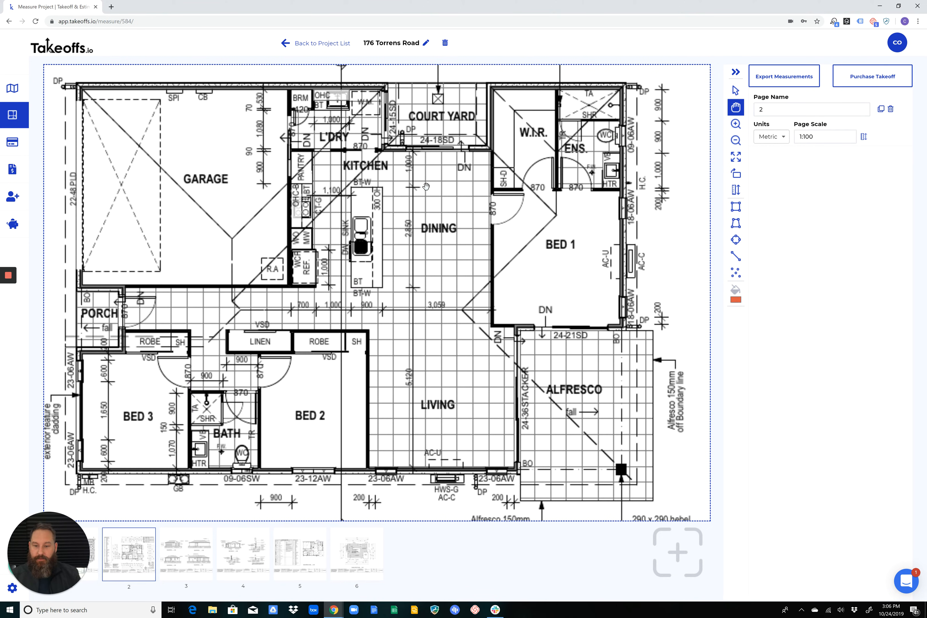
drag(360, 183, 422, 197)
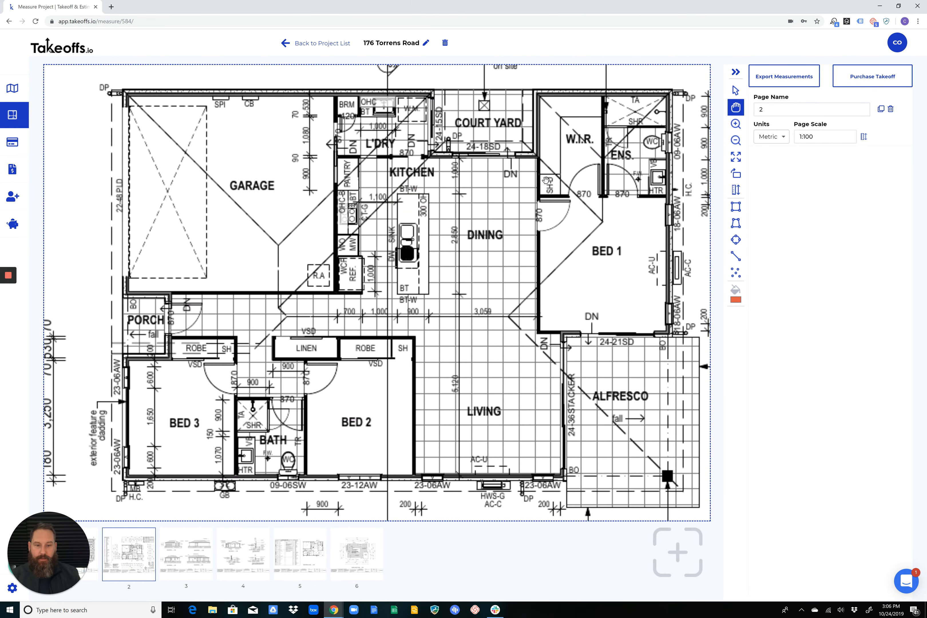
View the whole page, inspect the house and its kitchen and dining area with Zoom in, and return to the full page
click(736, 165)
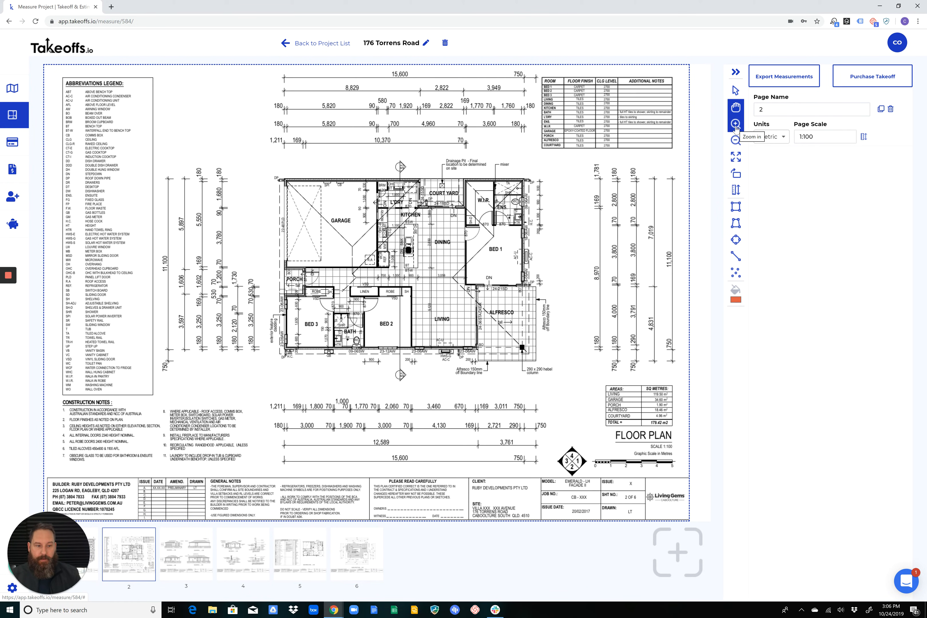
click(736, 124)
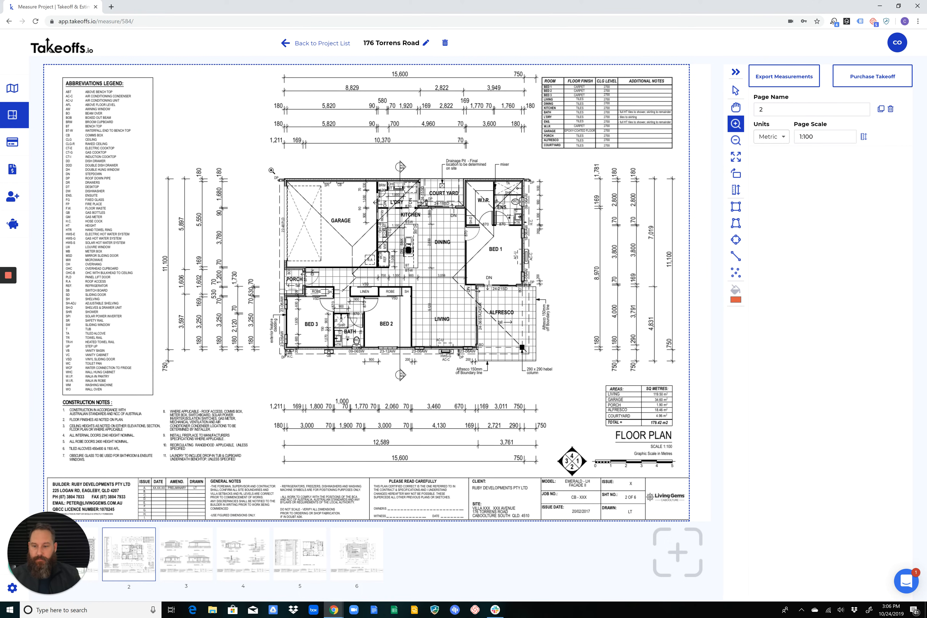
drag(269, 168, 354, 253)
drag(510, 356, 545, 375)
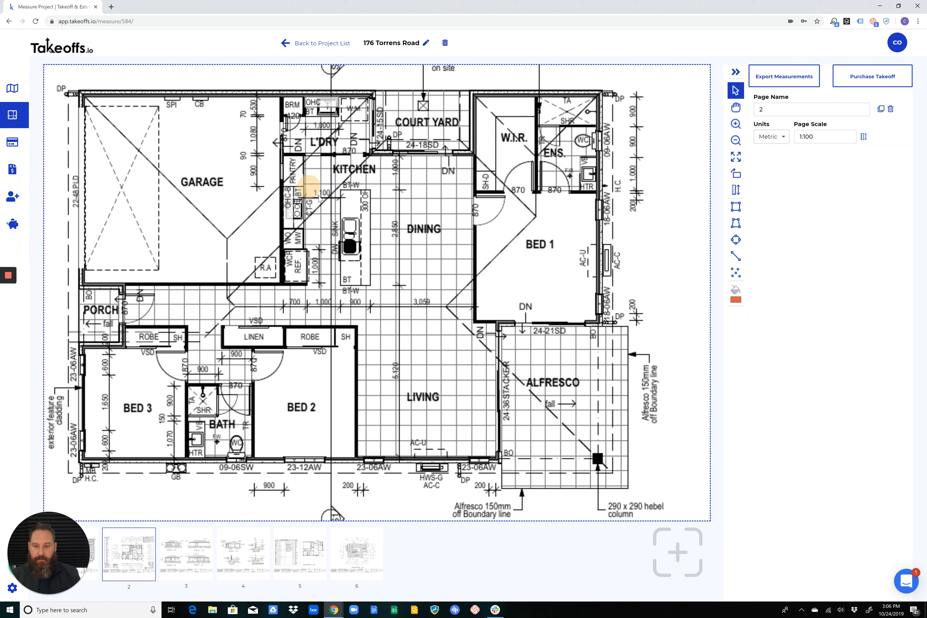
click(736, 124)
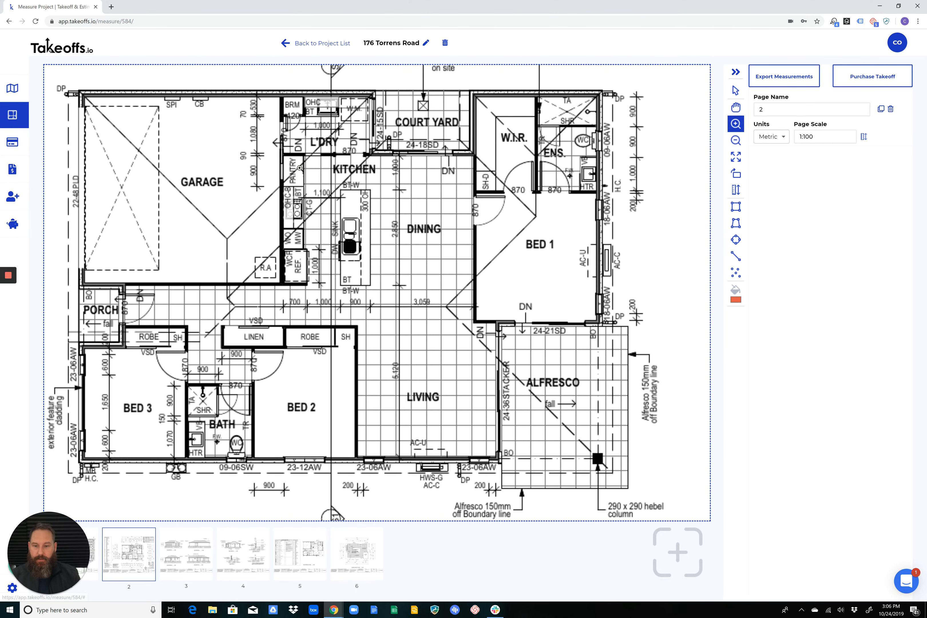
drag(298, 165, 464, 320)
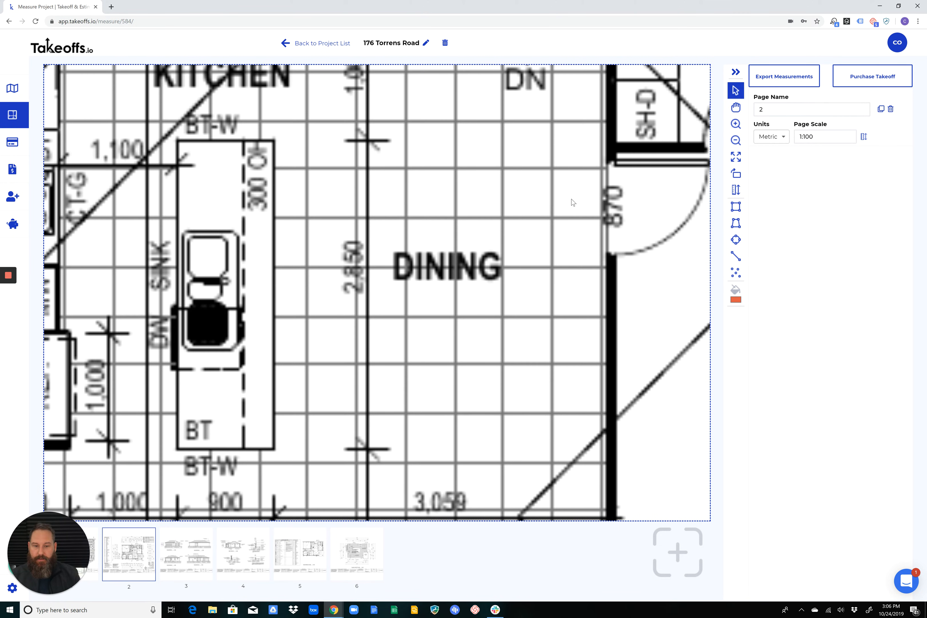
click(735, 141)
click(735, 140)
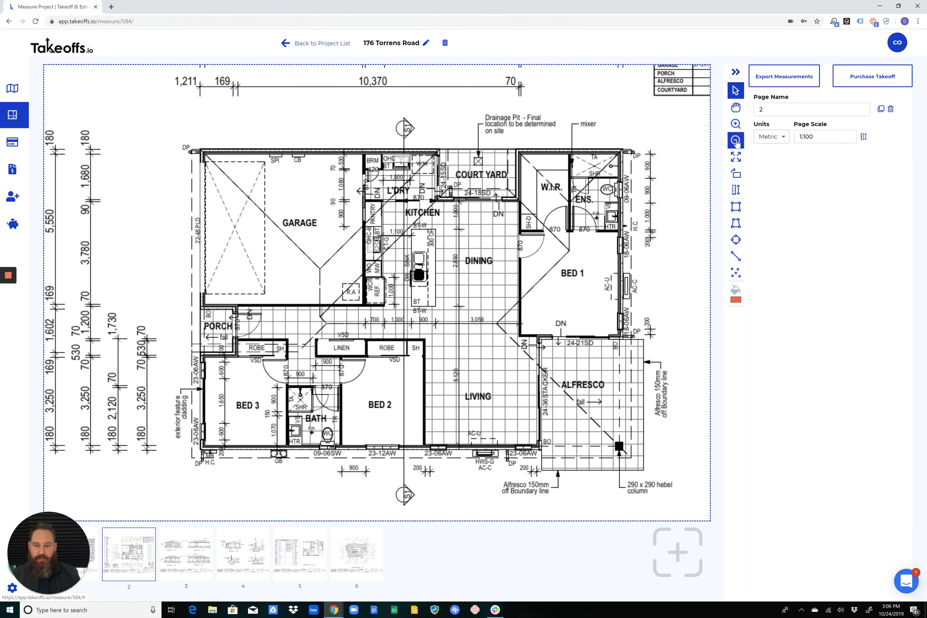
click(735, 140)
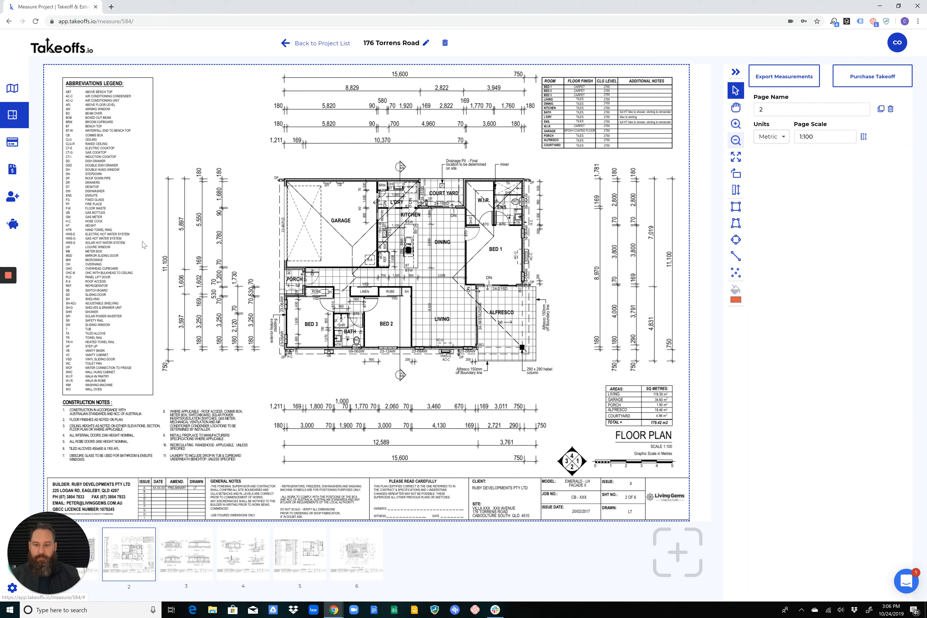
Examine the garage side of the floor plan and the abbreviations legend at several magnifications
scroll(380, 261, up, 3)
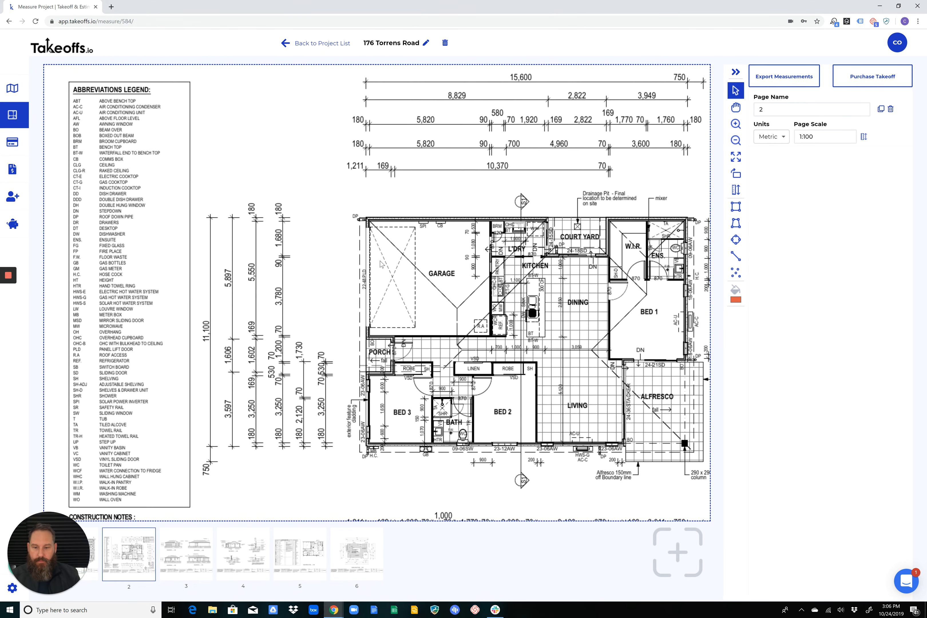
scroll(380, 261, up, 5)
scroll(414, 266, down, 6)
scroll(439, 269, up, 8)
scroll(456, 273, down, 6)
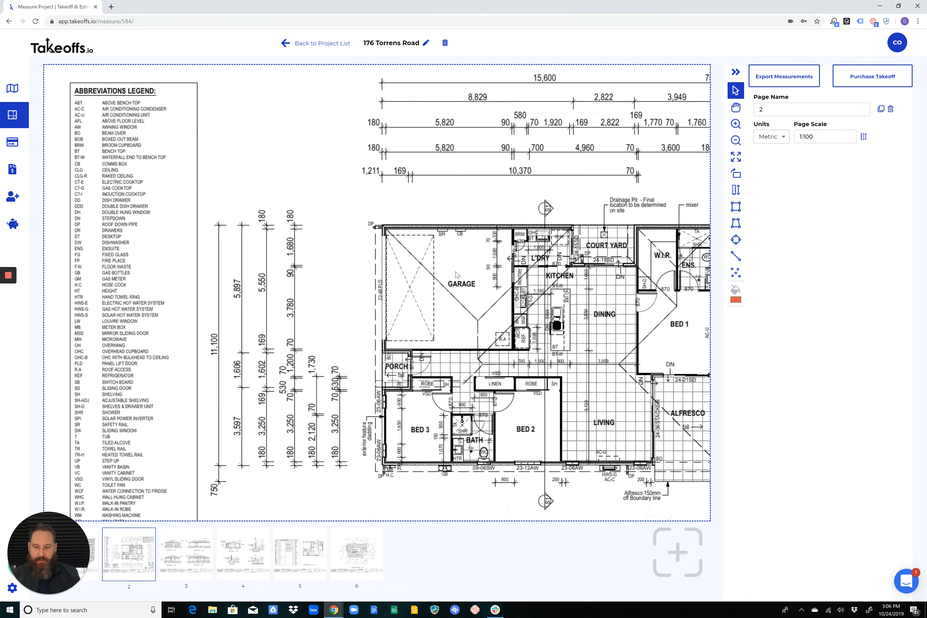
scroll(470, 280, down, 3)
scroll(491, 286, up, 3)
scroll(515, 297, down, 3)
scroll(539, 306, up, 5)
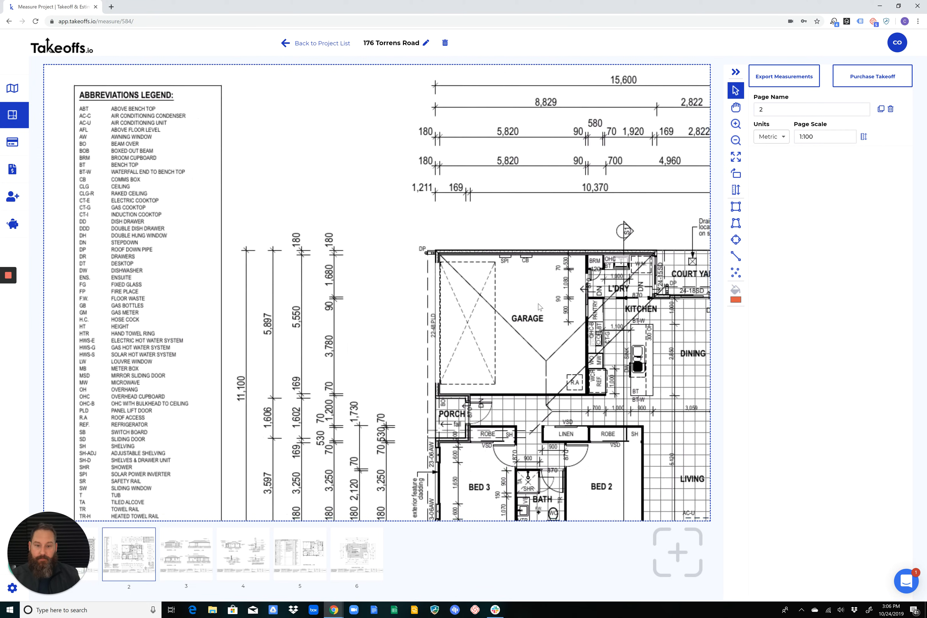
scroll(538, 306, up, 3)
scroll(506, 327, down, 6)
scroll(476, 349, up, 3)
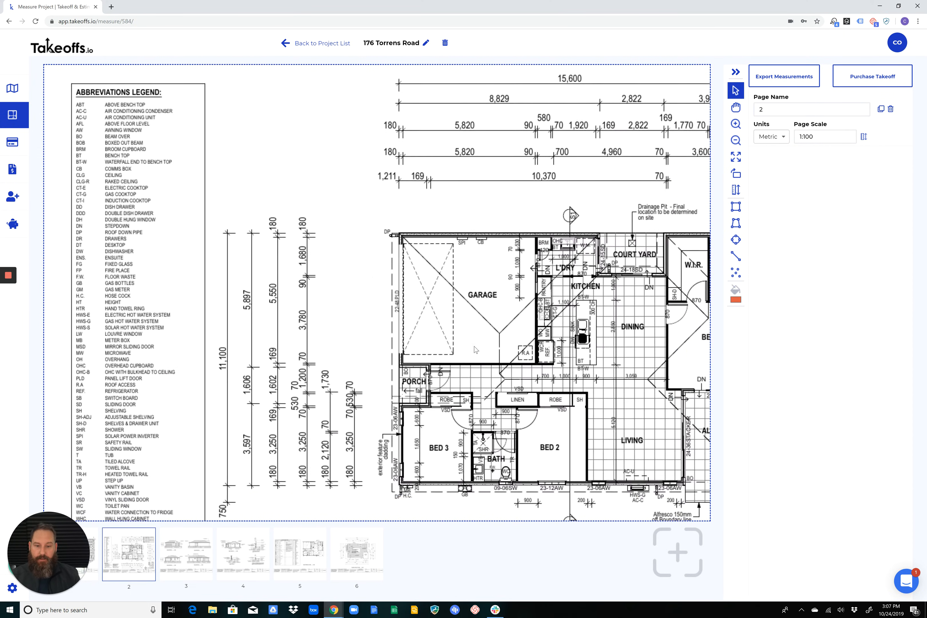
scroll(476, 350, up, 5)
Look over the garage, kitchen and dining area up close, and fit the whole page in the view again
key(space)
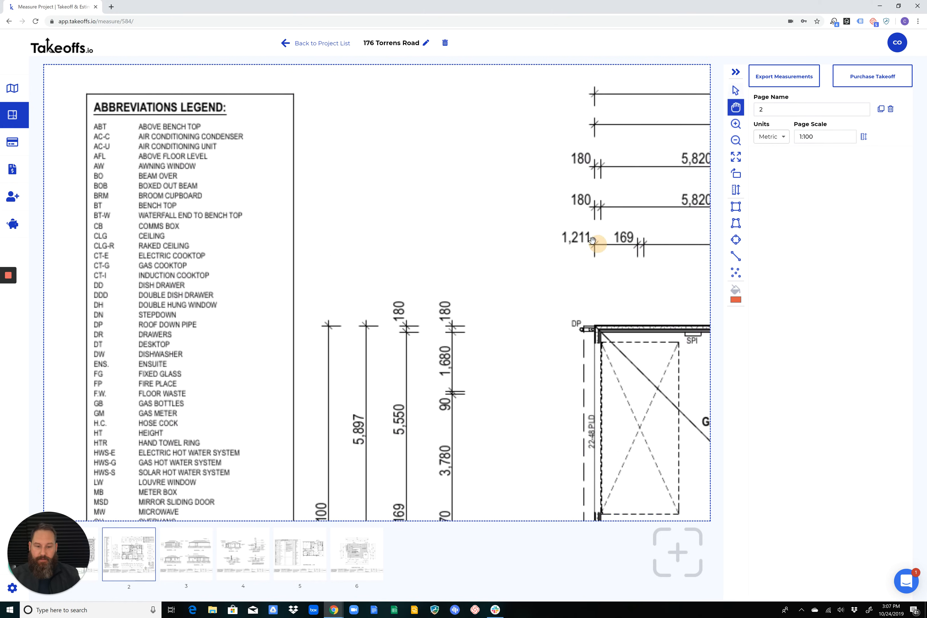
drag(592, 240, 315, 207)
drag(505, 256, 382, 163)
scroll(375, 252, up, 2)
drag(378, 284, 363, 106)
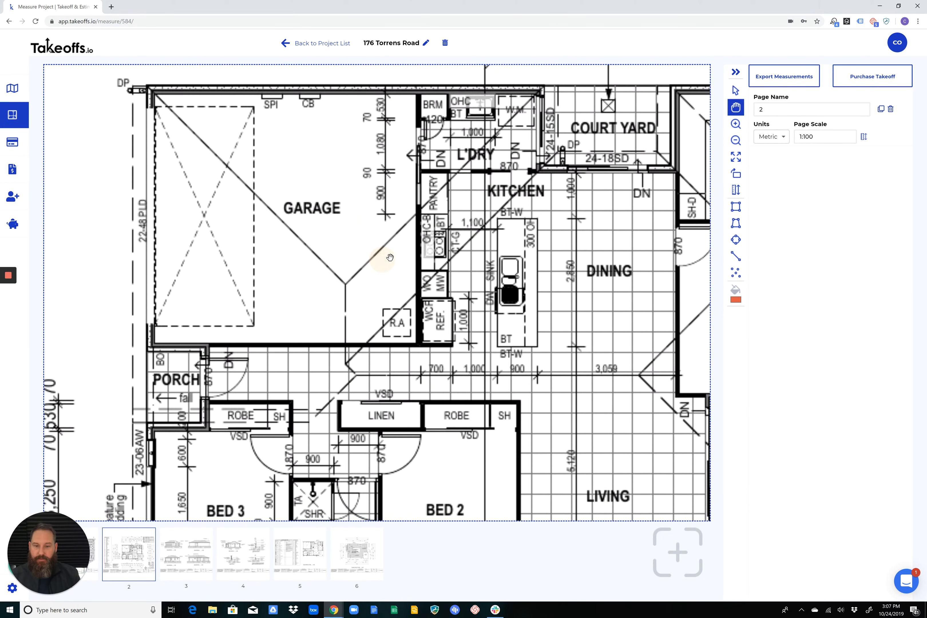
drag(458, 227, 381, 257)
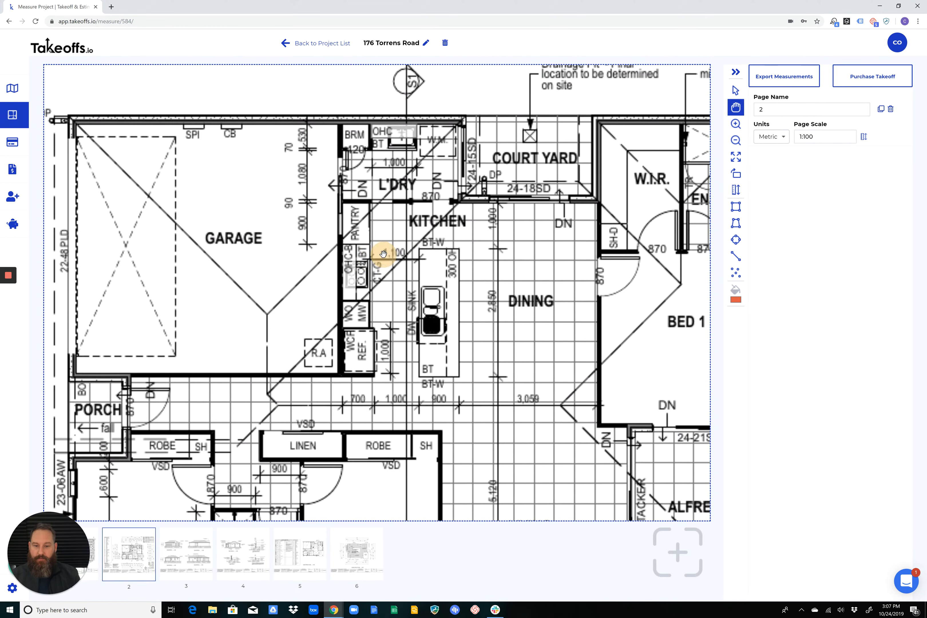
click(736, 157)
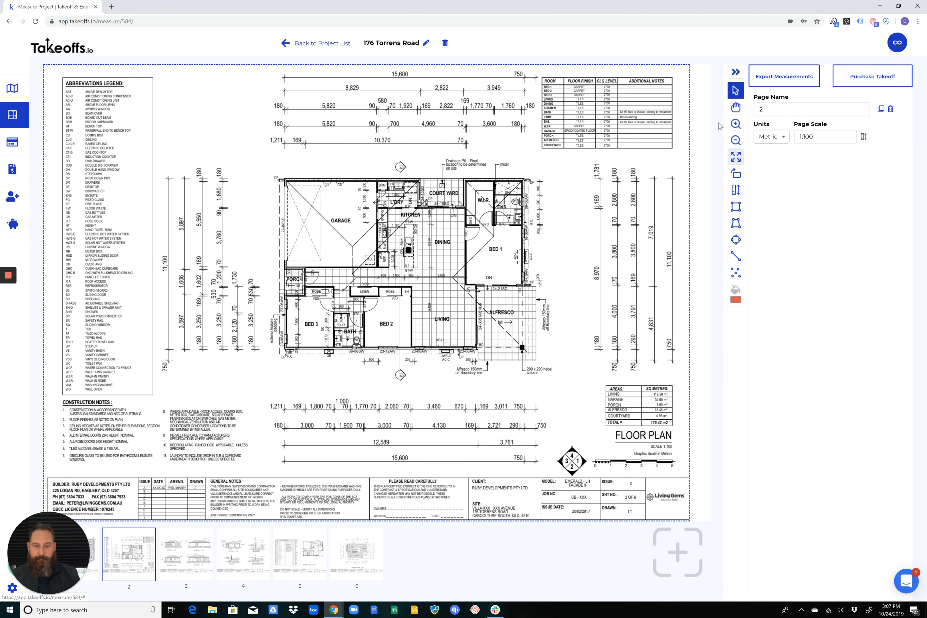
Collapse the page settings sidebar to widen the drawing area, and center the floor plan in it
click(735, 73)
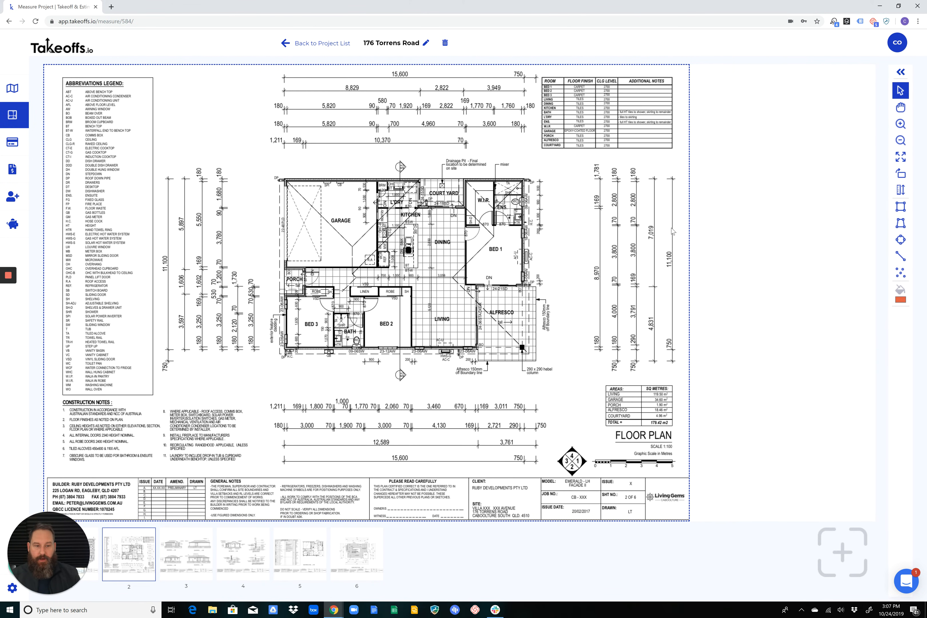
scroll(574, 280, up, 3)
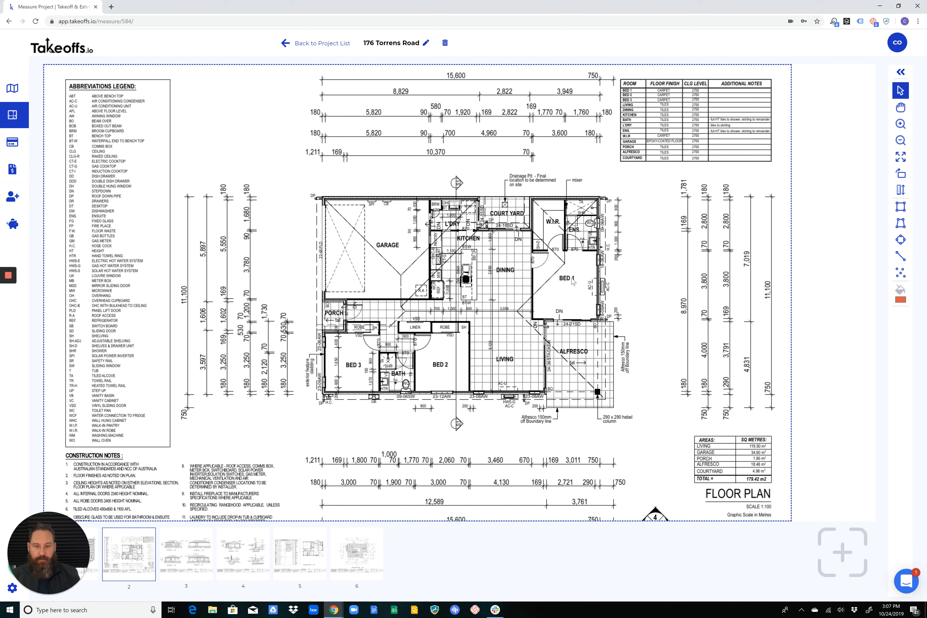
scroll(636, 244, down, 3)
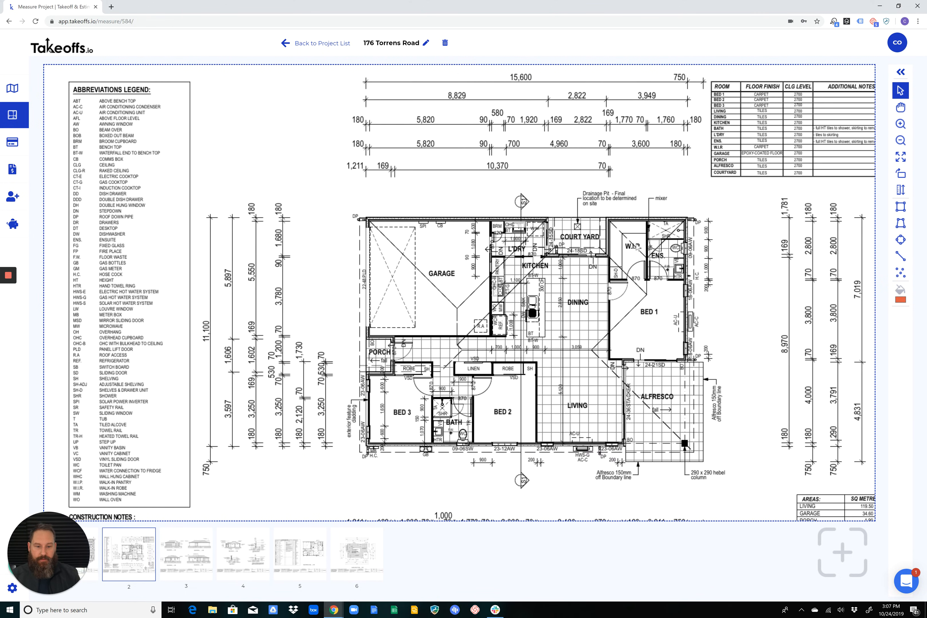
middle_drag(616, 245, 484, 191)
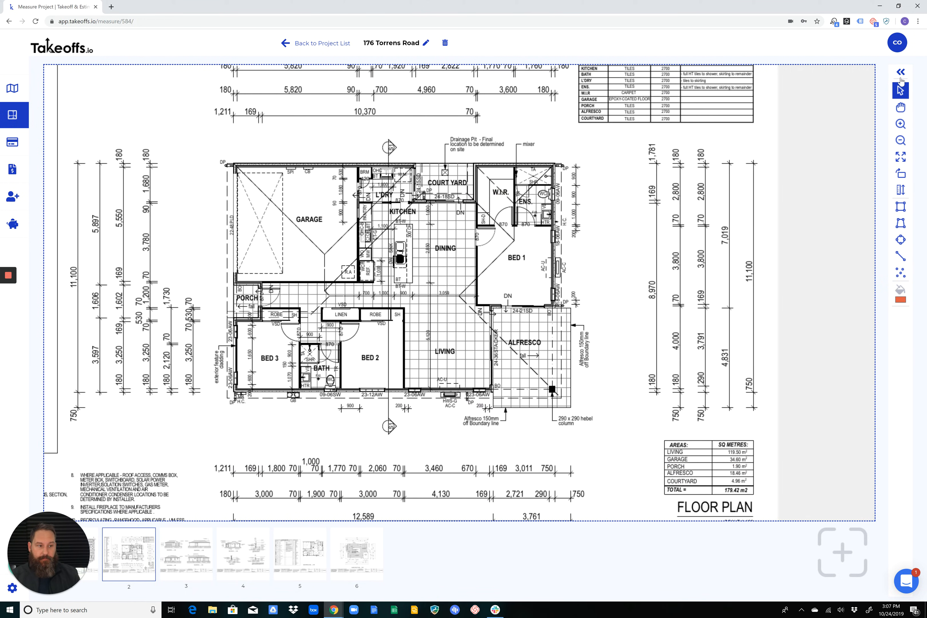
Expand the page settings sidebar again beside the floor plan
click(900, 76)
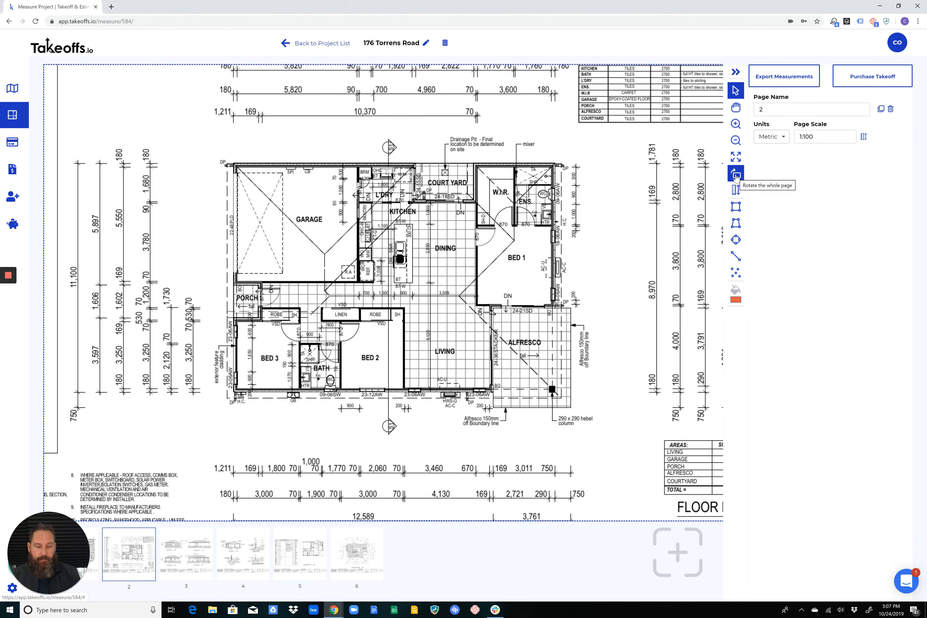
click(735, 140)
click(736, 124)
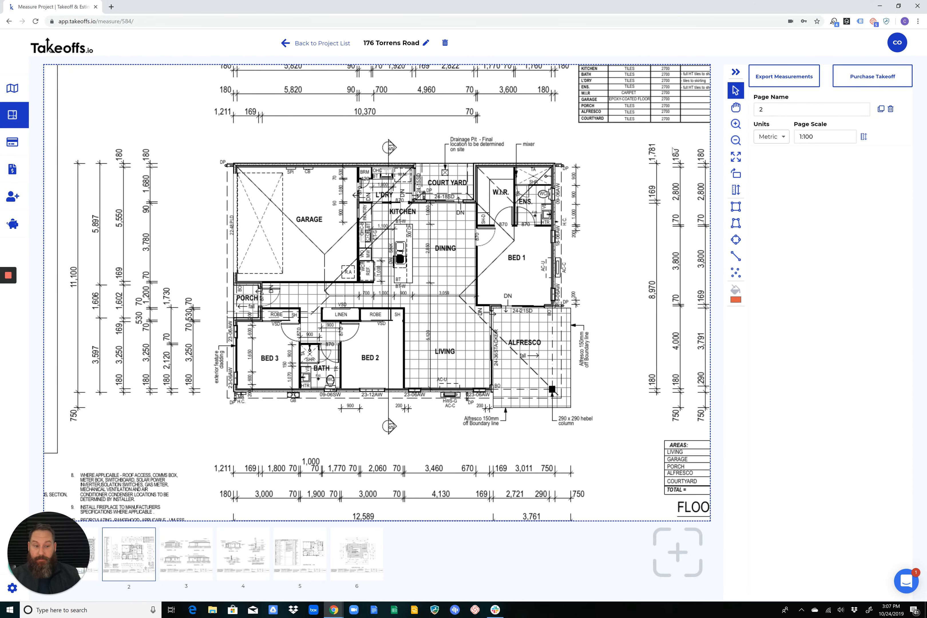
Rotate the whole floor plan page through four quarter turns, back to its upright orientation
click(736, 175)
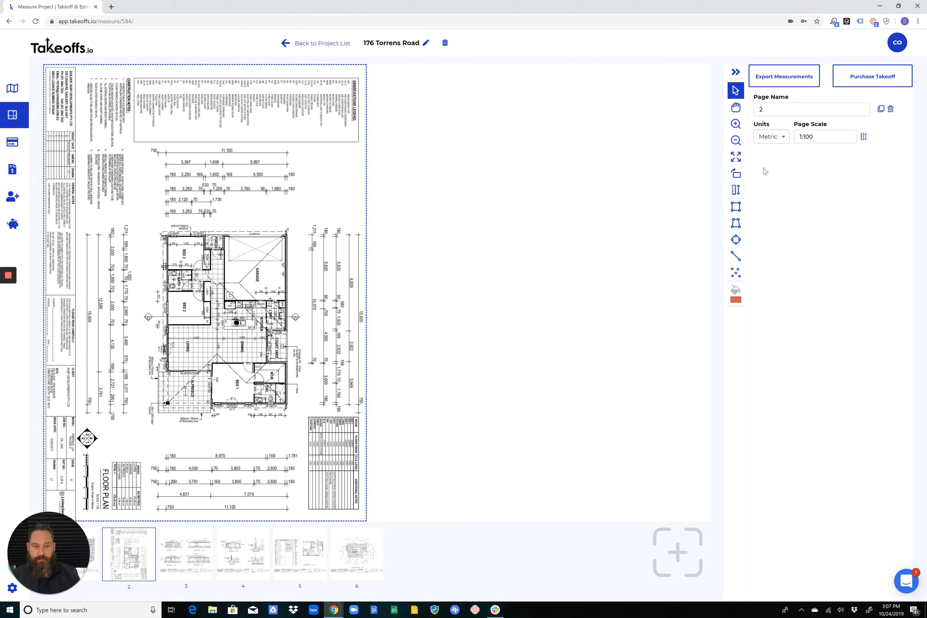
click(736, 174)
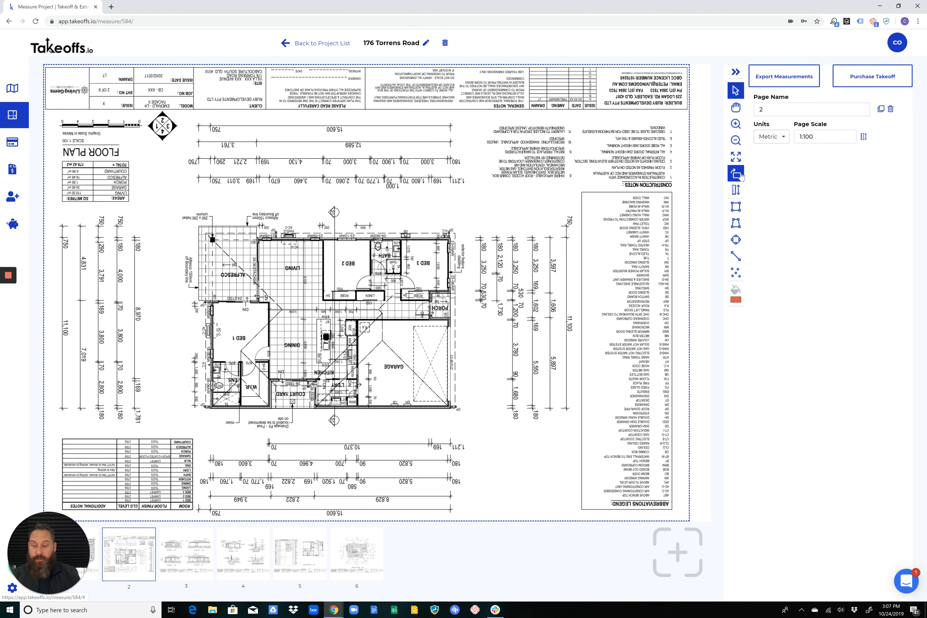
click(740, 176)
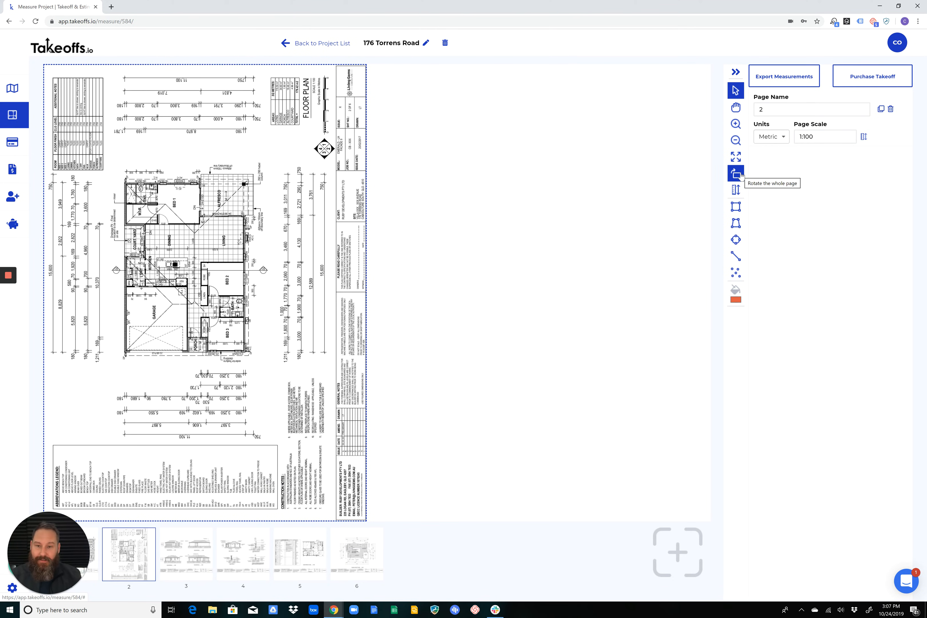
scroll(165, 219, up, 3)
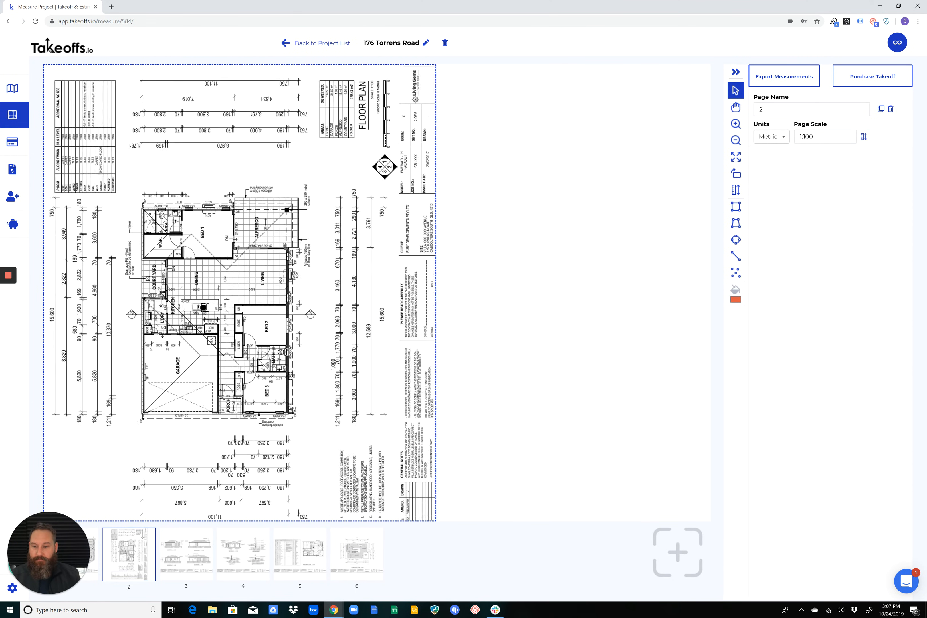
click(736, 174)
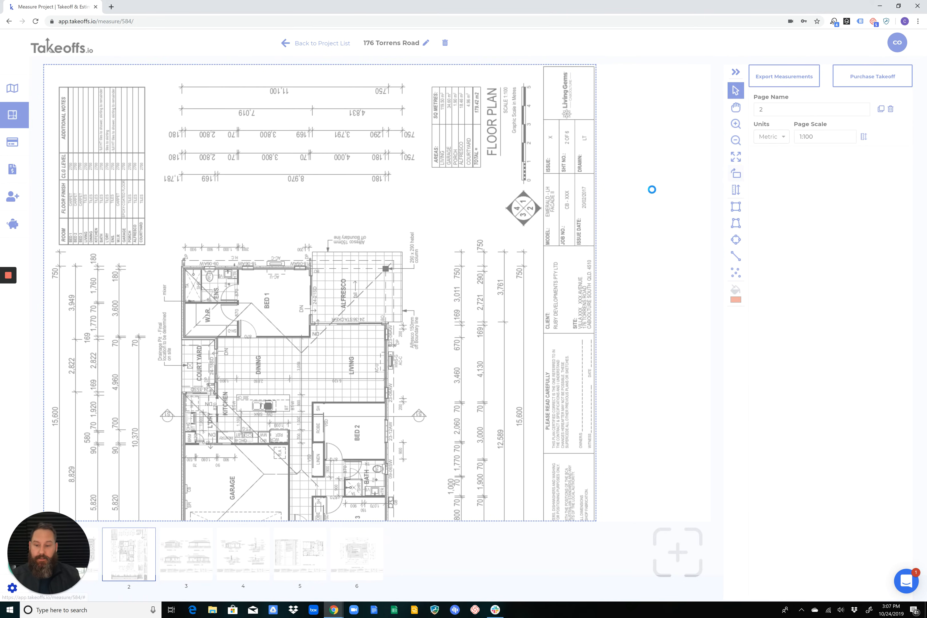
scroll(456, 286, up, 2)
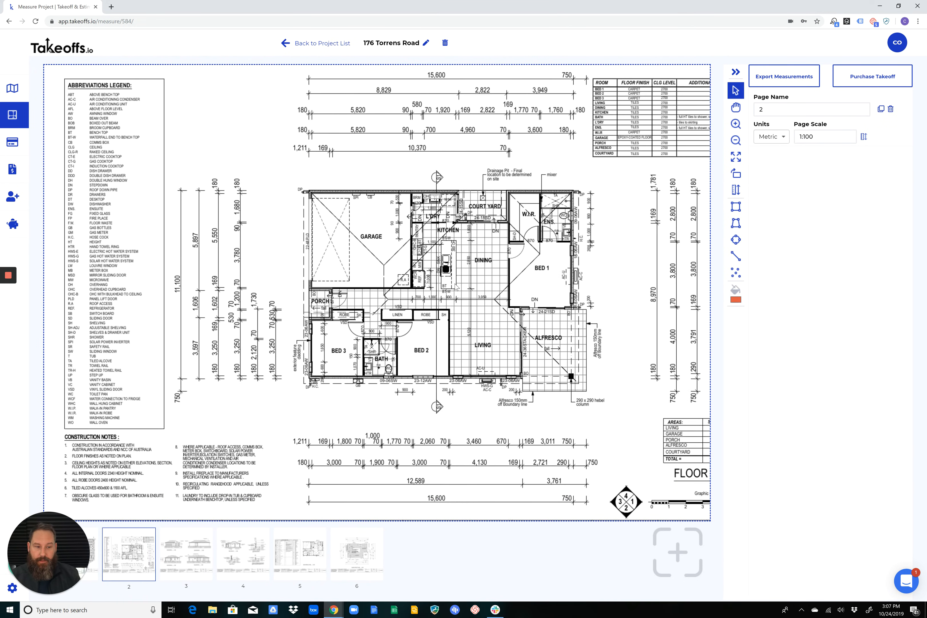
Start a length measurement at the garage's outer corner and trace the wall past the garage and laundry to the courtyard
scroll(457, 286, up, 1)
drag(574, 280, 393, 169)
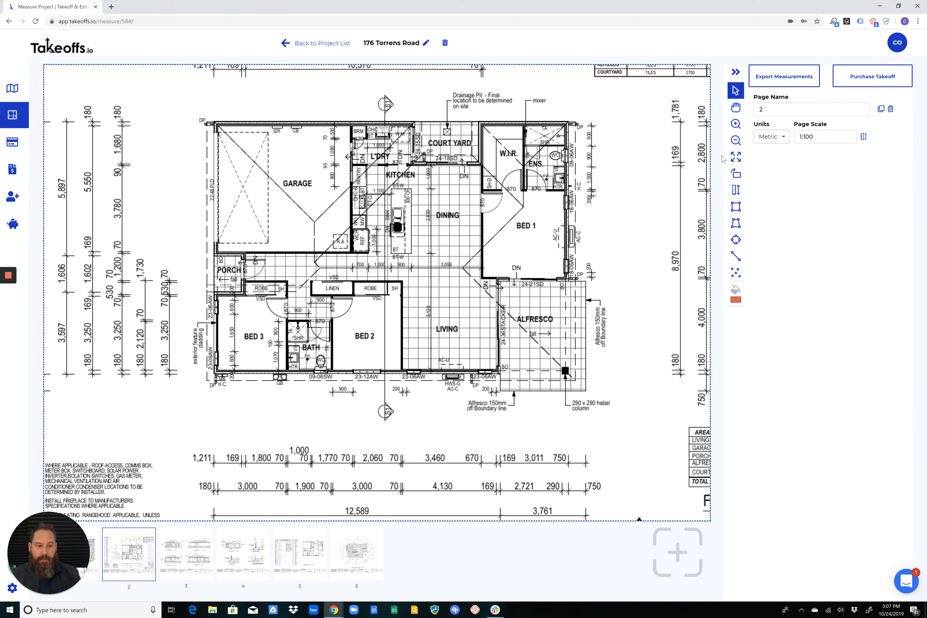
scroll(527, 206, up, 5)
drag(576, 181, 378, 139)
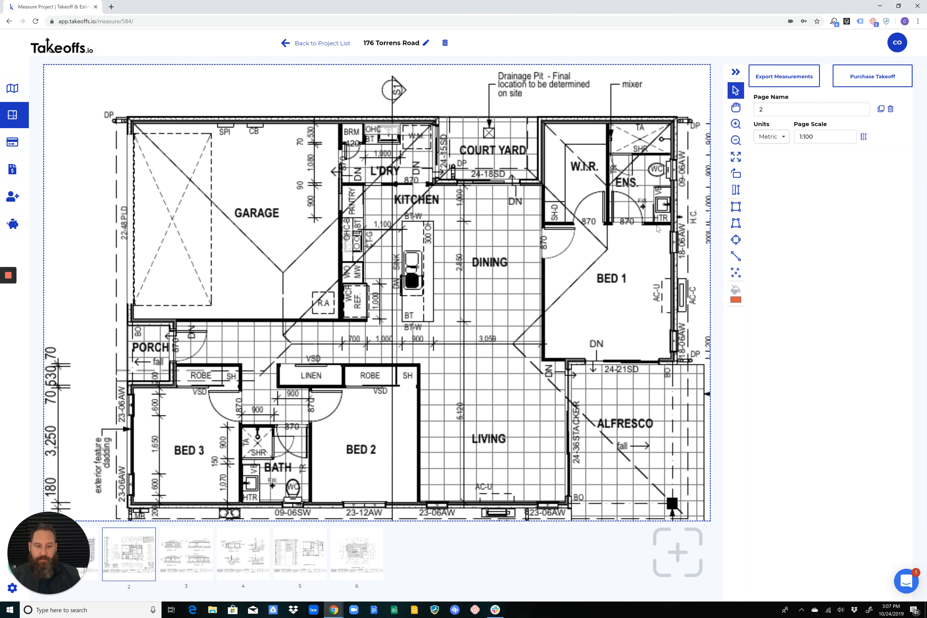
click(734, 257)
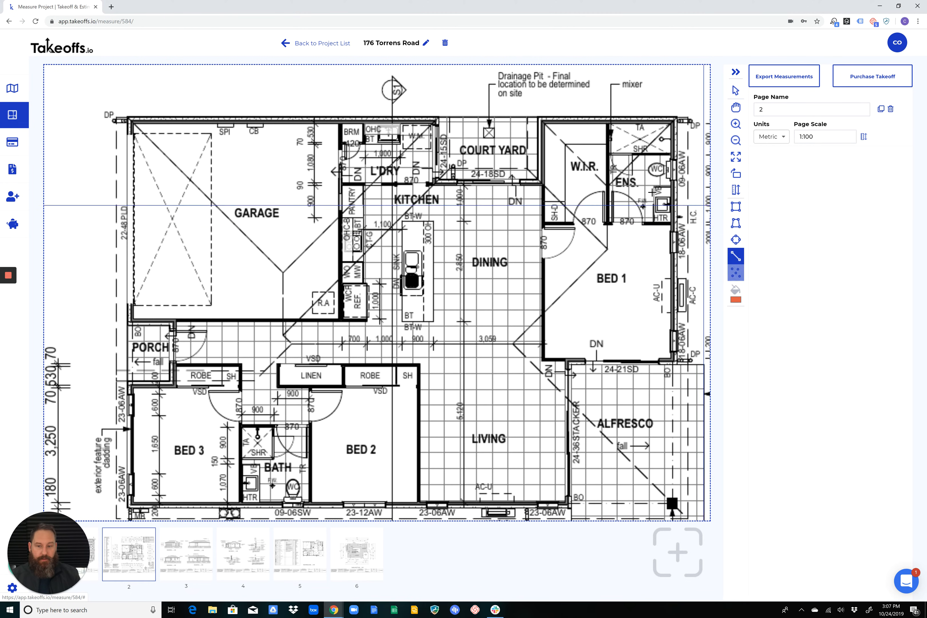
click(130, 117)
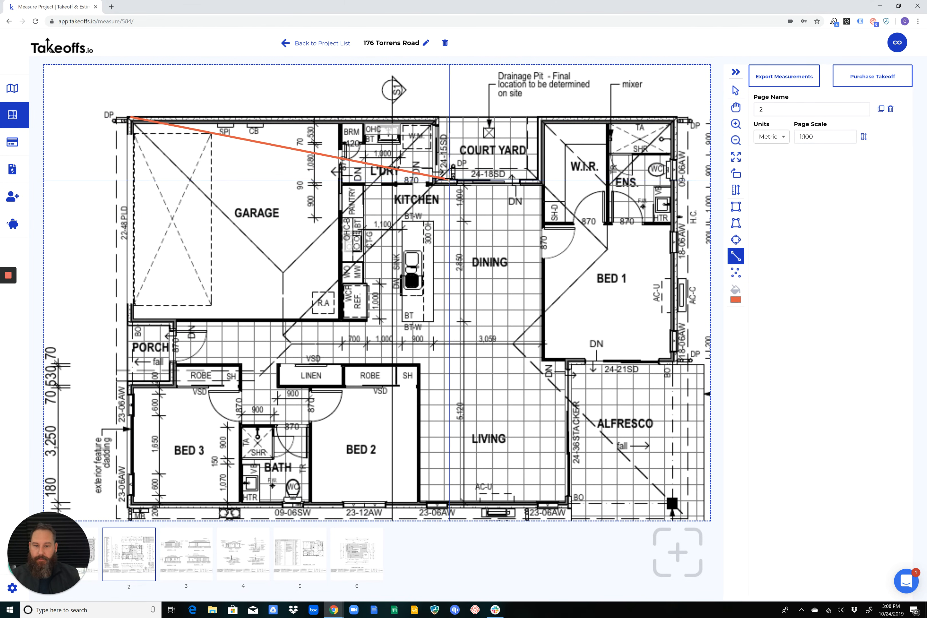
click(438, 117)
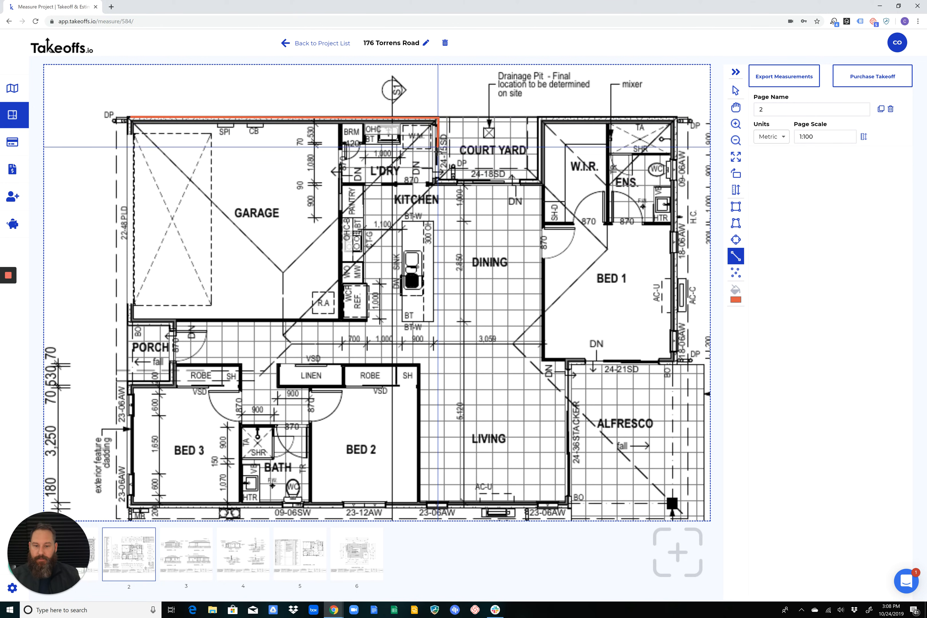
Continue the length measurement around the courtyard recess, past the W.I.R. and ensuite, and along Bed 1's outer wall to the alfresco
double_click(433, 179)
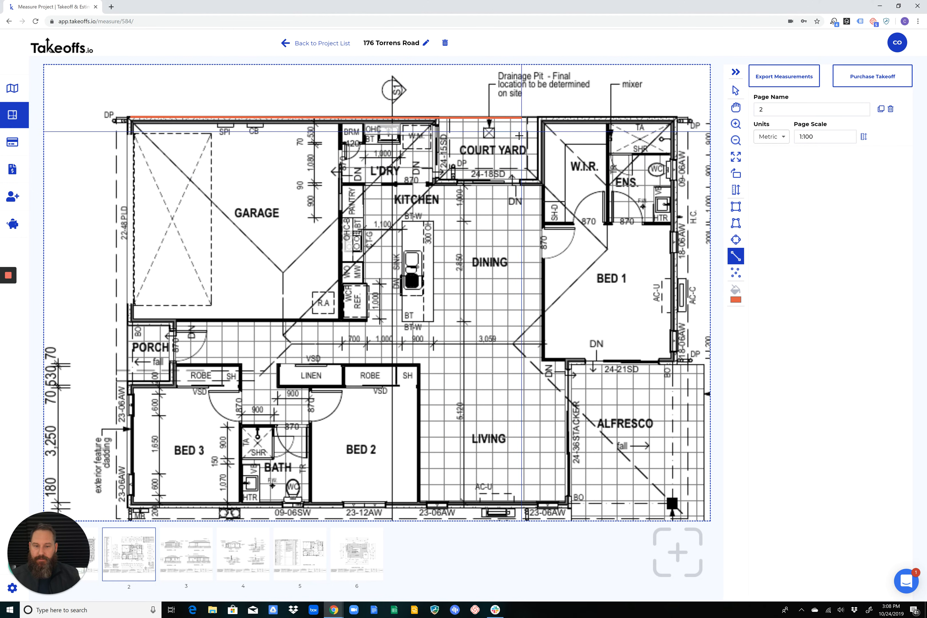
click(441, 181)
click(541, 181)
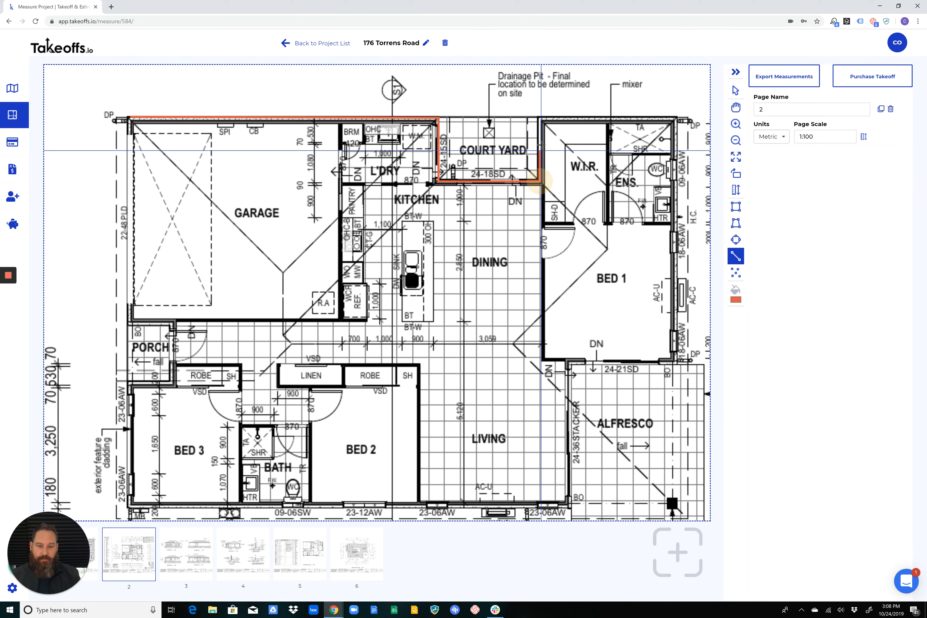
click(540, 119)
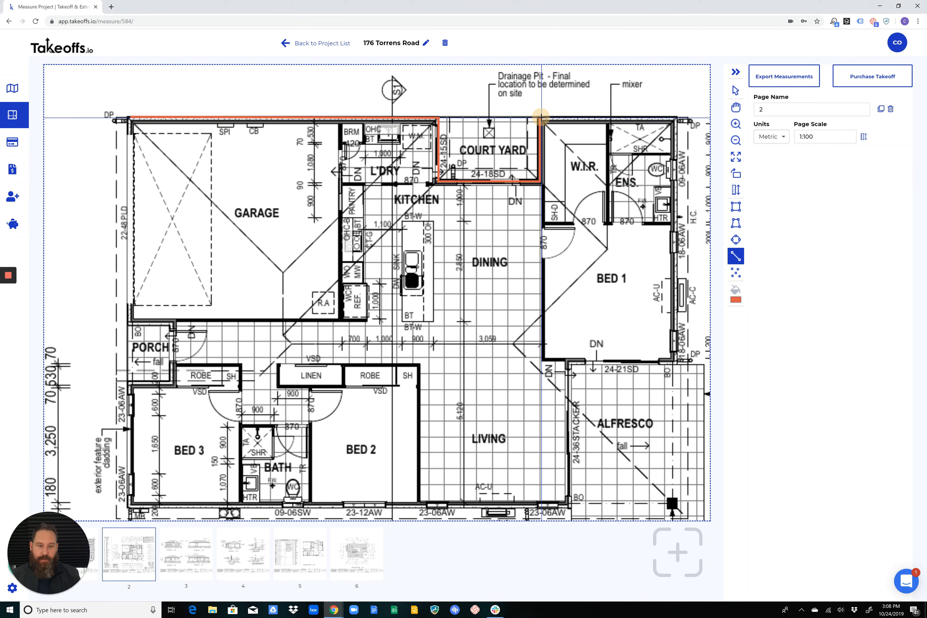
click(675, 117)
click(676, 361)
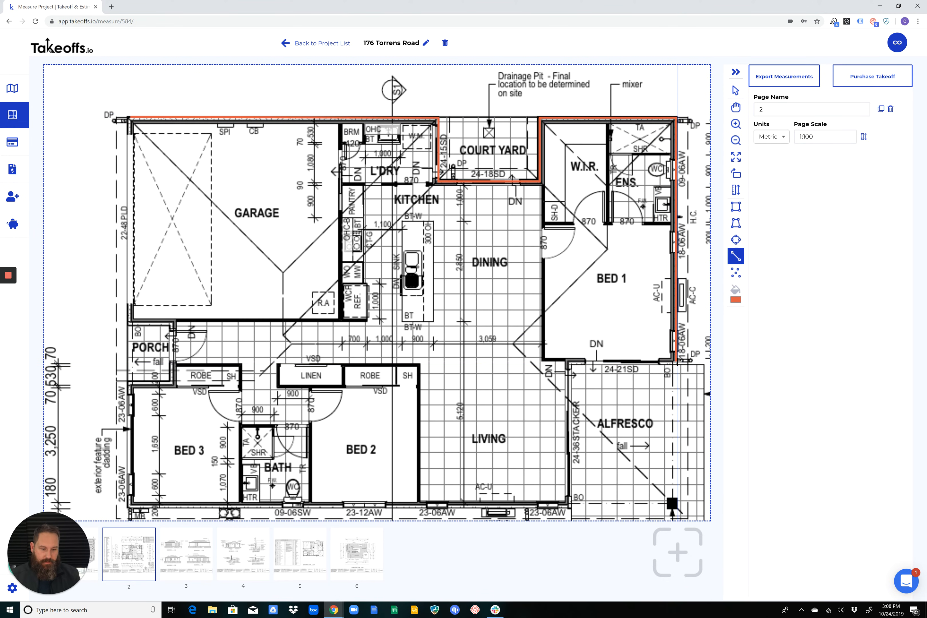
Trace the alfresco, living and bedroom outer walls, go around the porch, and finish the measurement beside the garage door opening, about 53.8 m in total
click(568, 362)
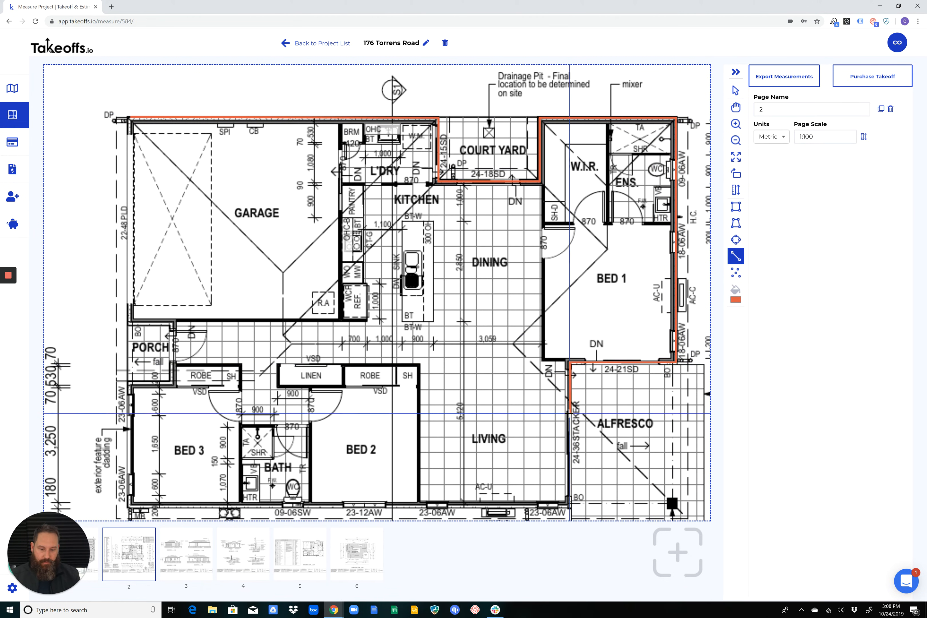
click(569, 507)
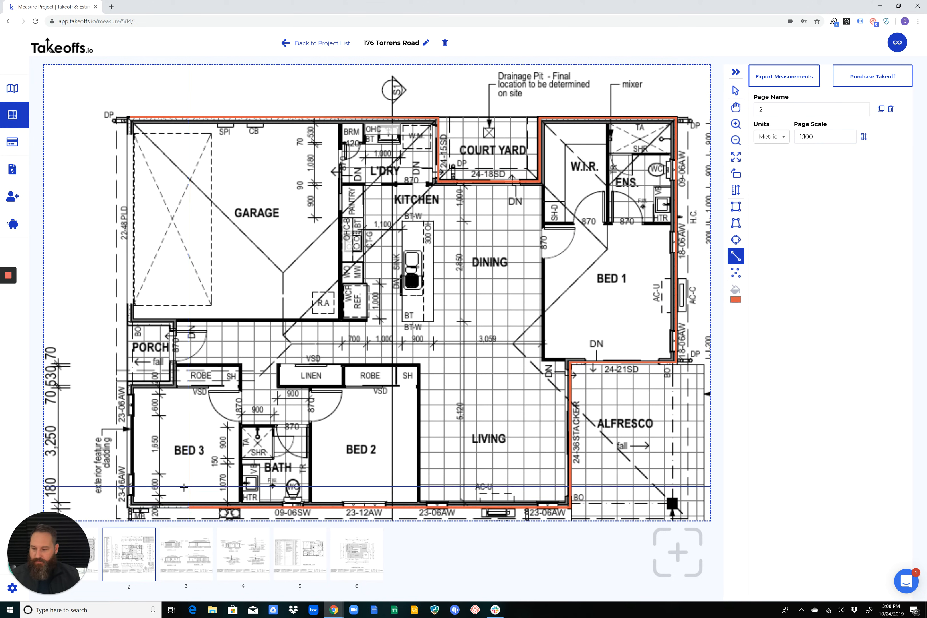
click(129, 506)
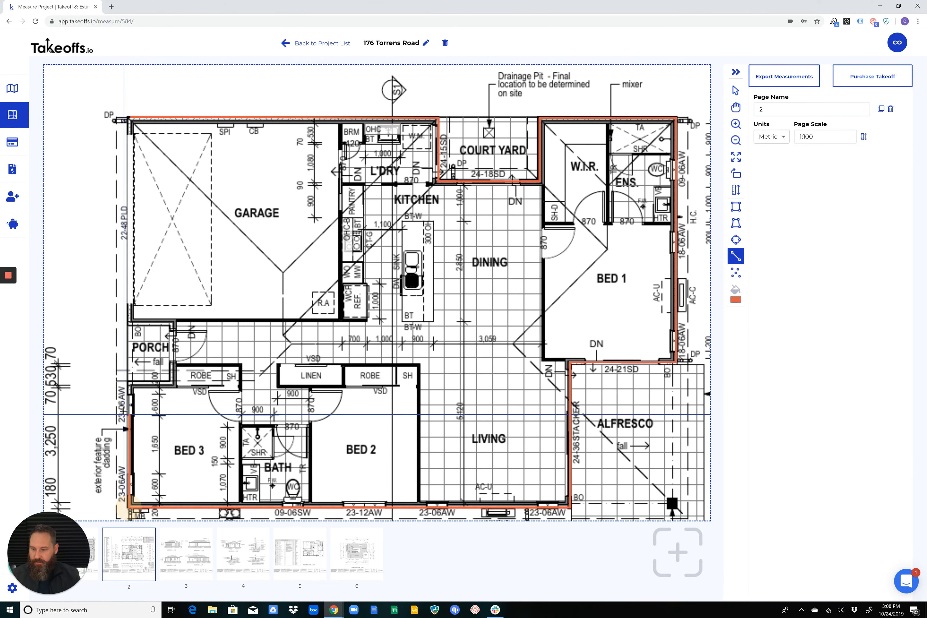
click(129, 383)
click(171, 384)
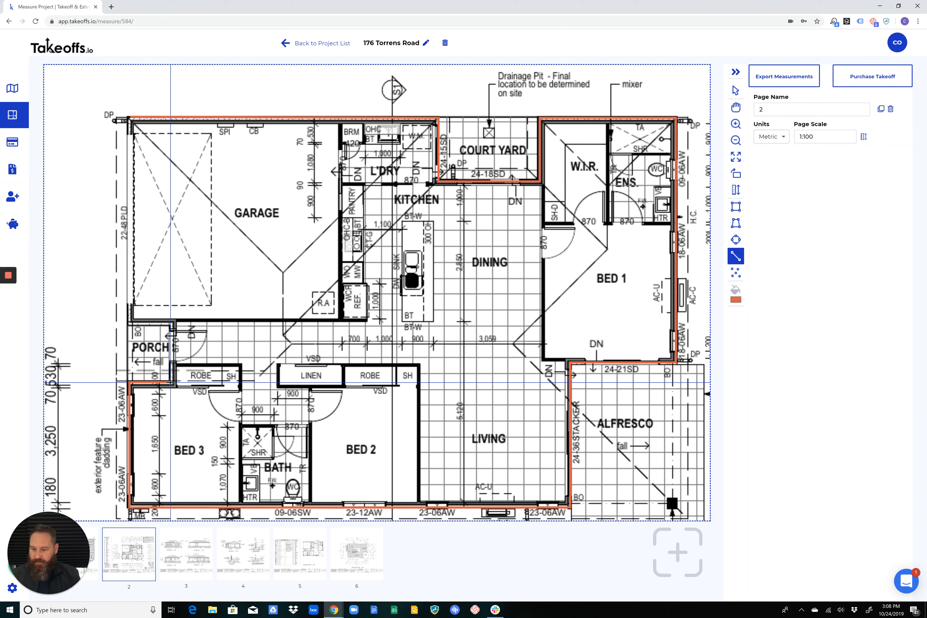
click(172, 325)
click(130, 325)
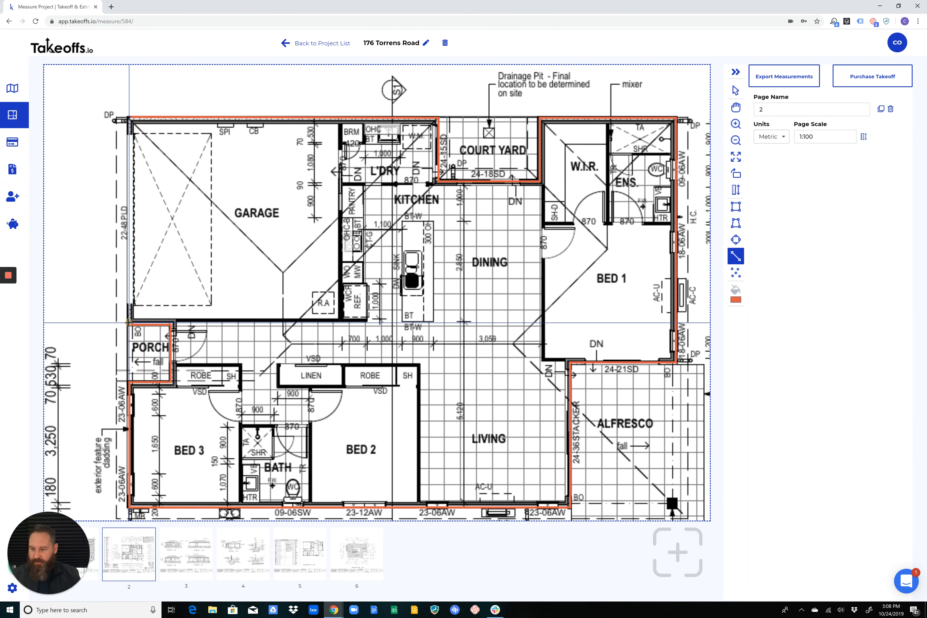
double_click(130, 302)
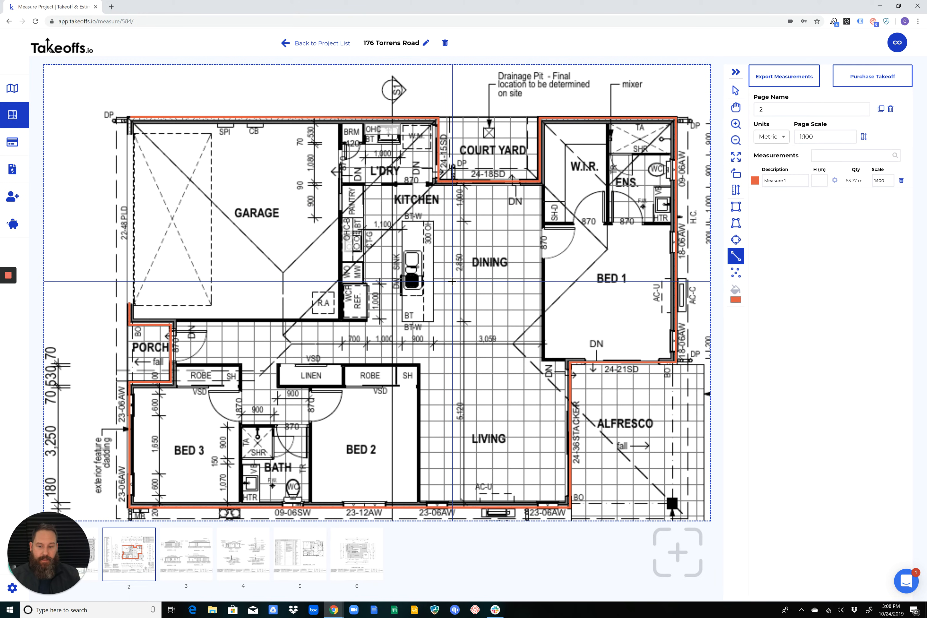
Check the new length measurement's quantity and the unit systems available for the page
scroll(558, 240, down, 3)
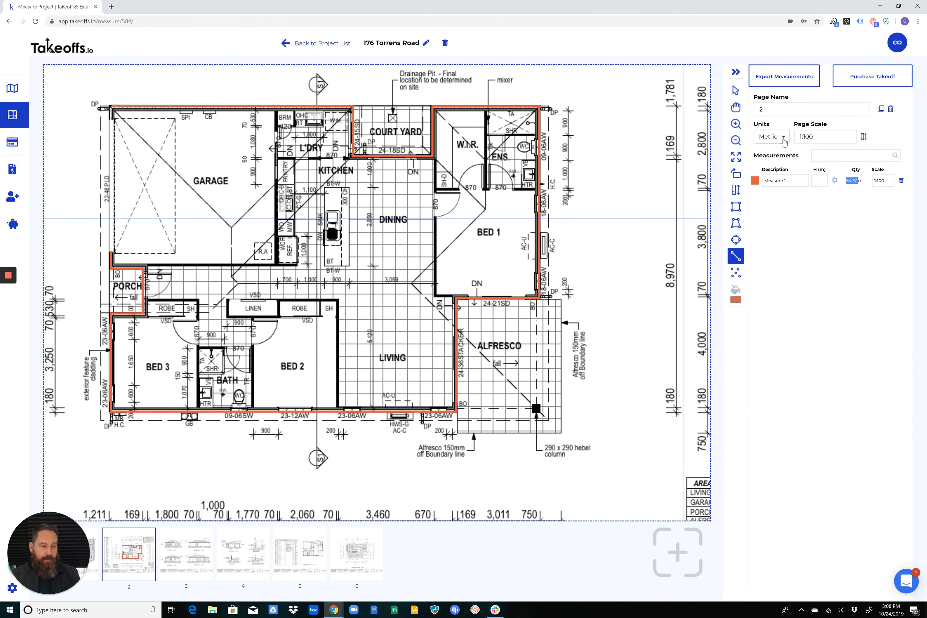
double_click(859, 181)
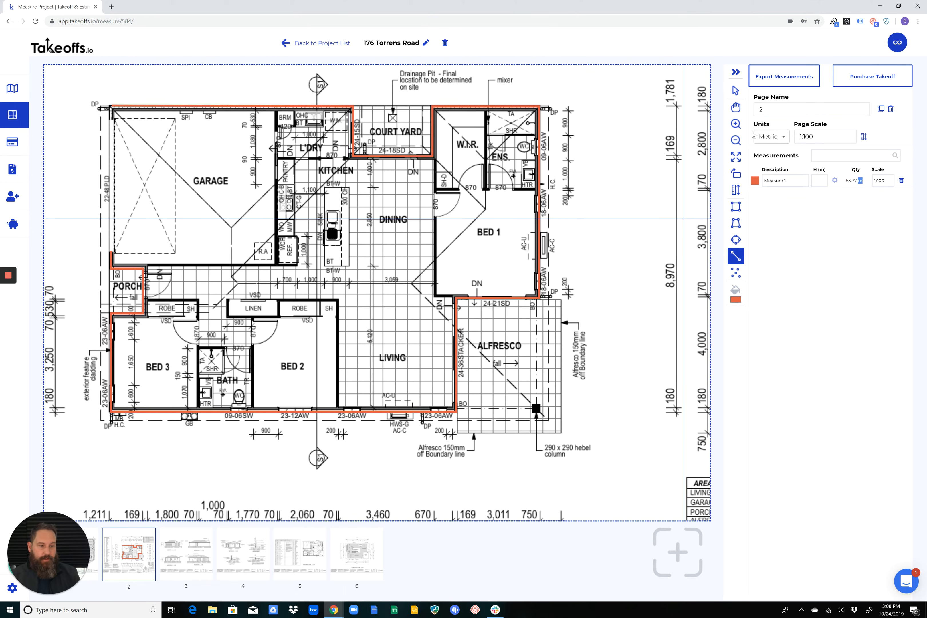
click(769, 137)
click(817, 245)
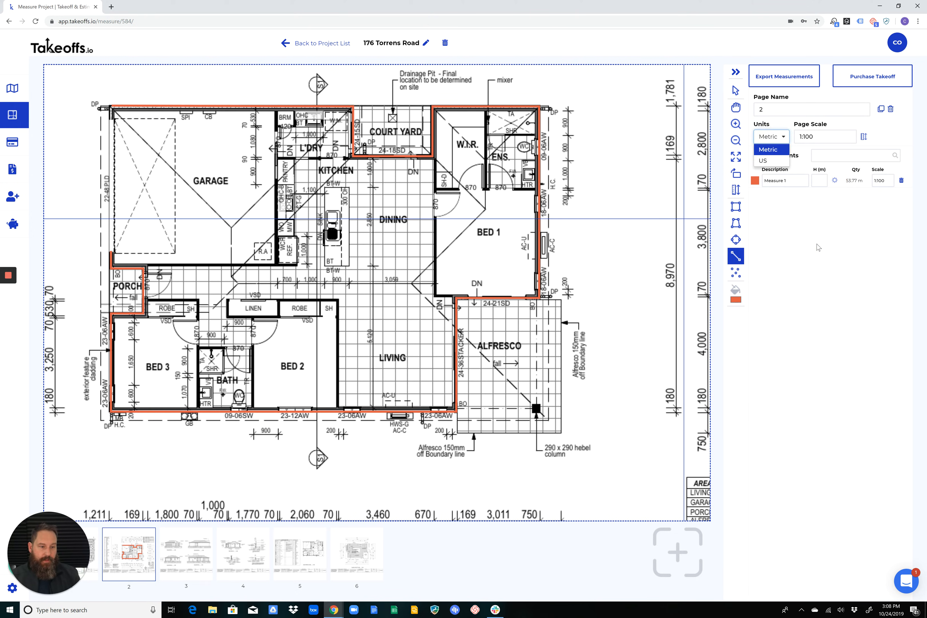
Rename the first length measurement to External Walls
click(791, 181)
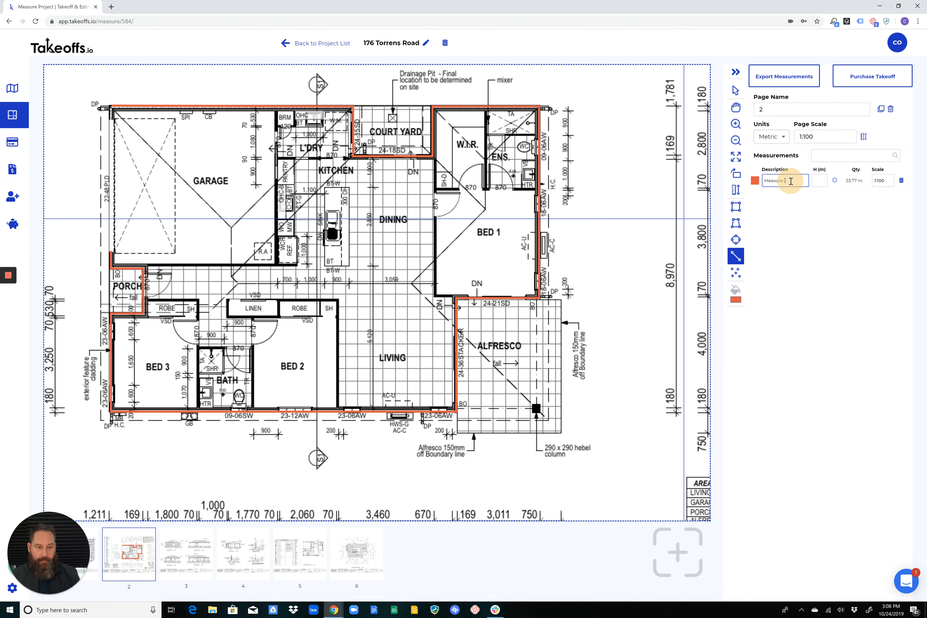
double_click(787, 181)
key(BackSpace)
key(Tab)
click(799, 204)
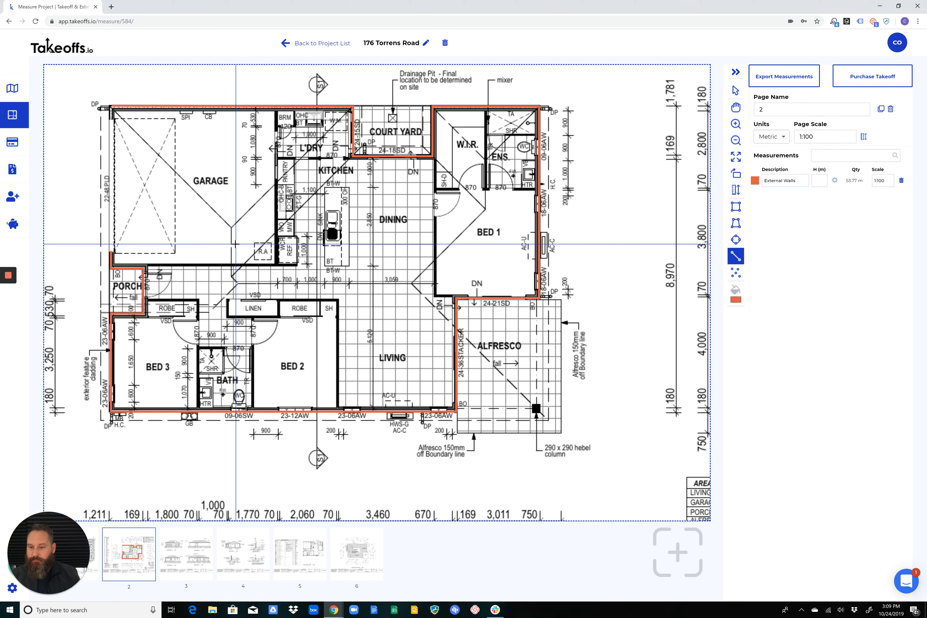
Measure about 10.5 m along the wall between garage and laundry/kitchen and the garage's hallway wall to the porch, and name it External Walls
click(276, 109)
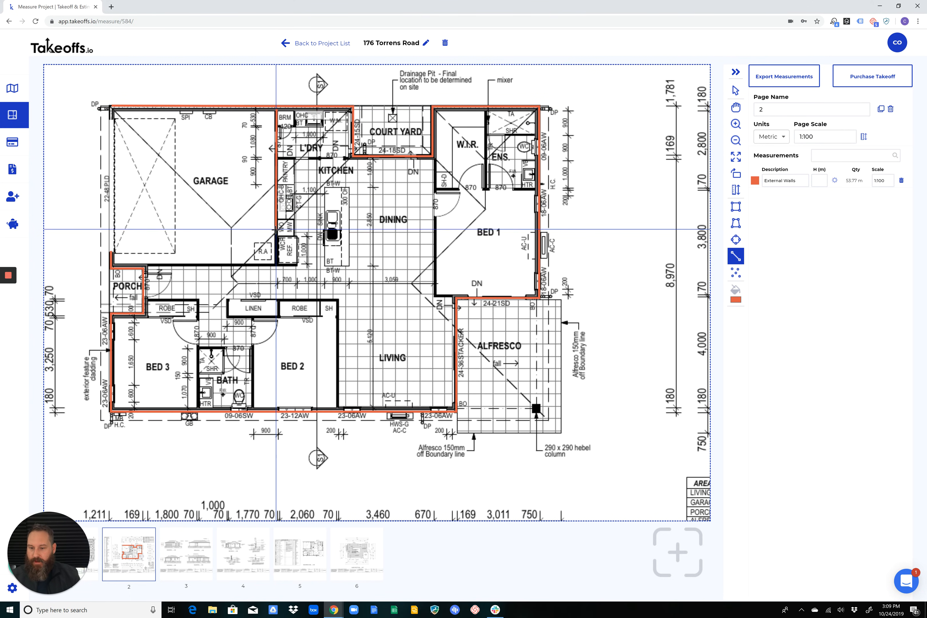
click(276, 267)
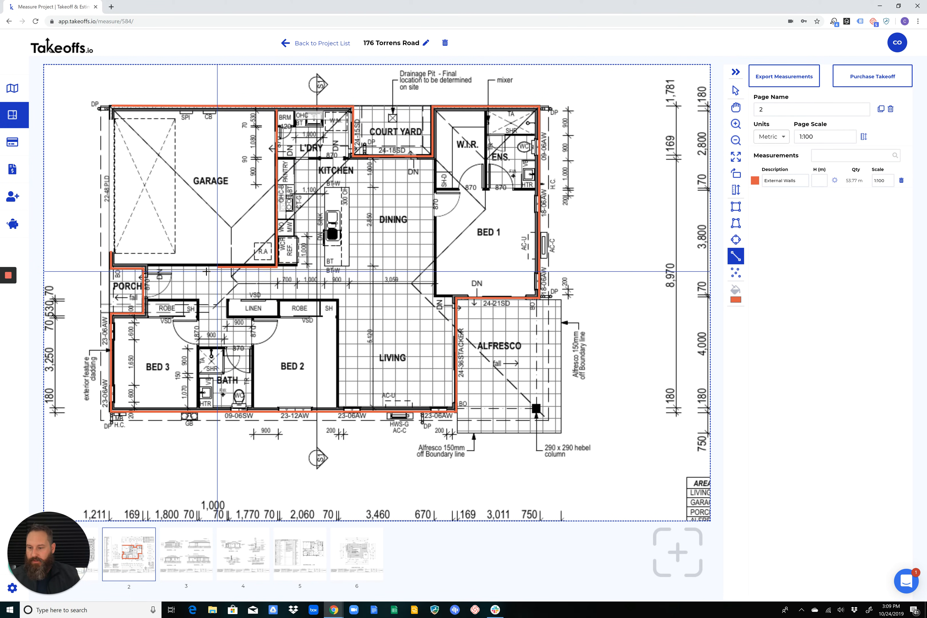
double_click(144, 266)
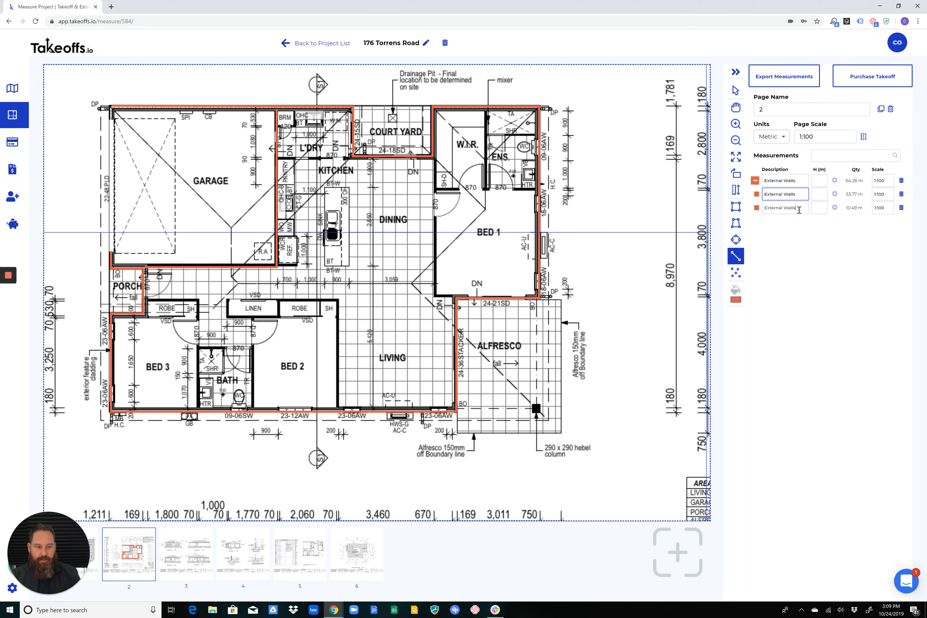
double_click(790, 208)
Review the combined External Walls quantity, collapse and re-expand its group, and highlight each of its two measurements on the plan
click(757, 207)
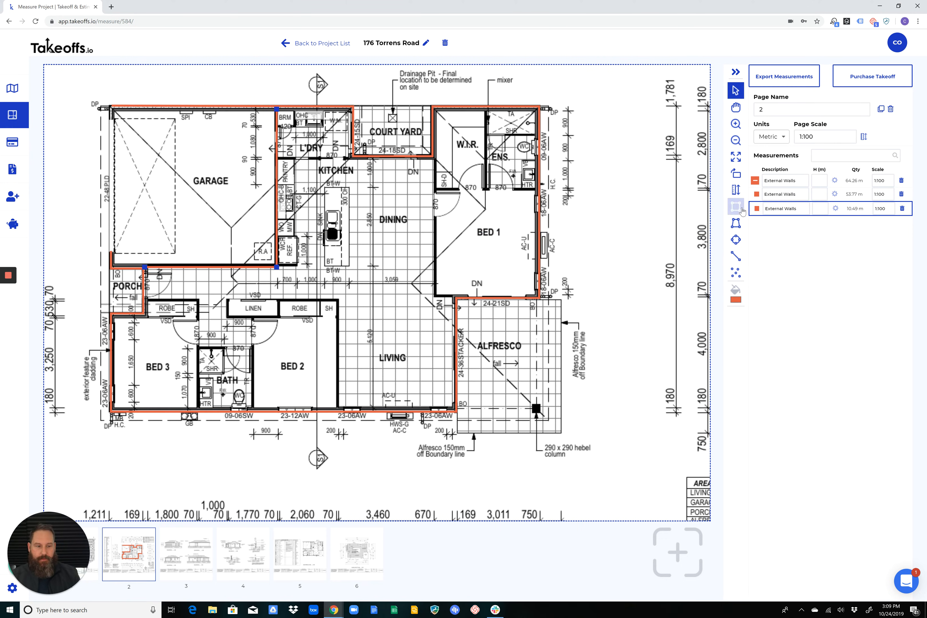
click(755, 181)
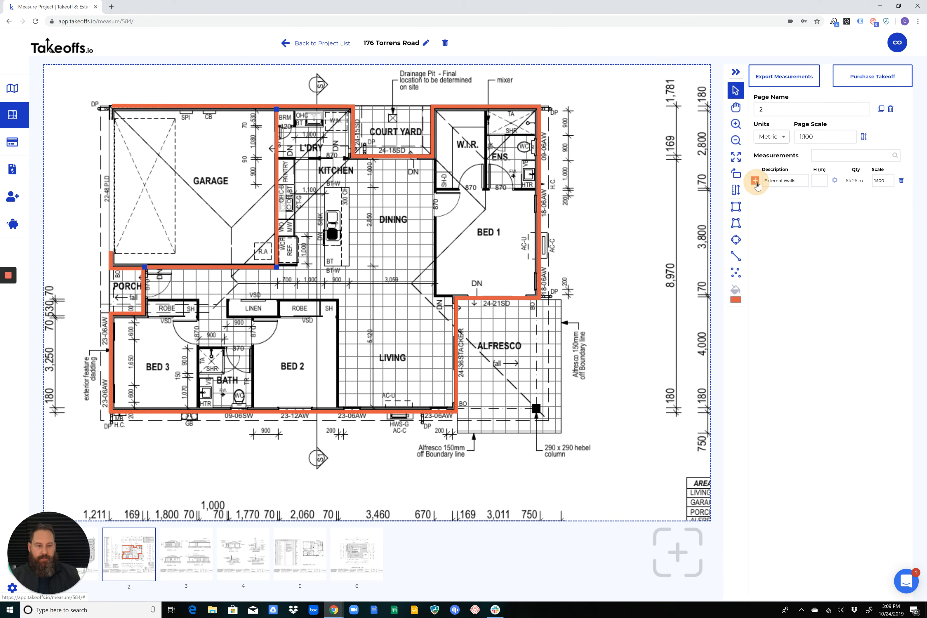
double_click(850, 180)
click(754, 180)
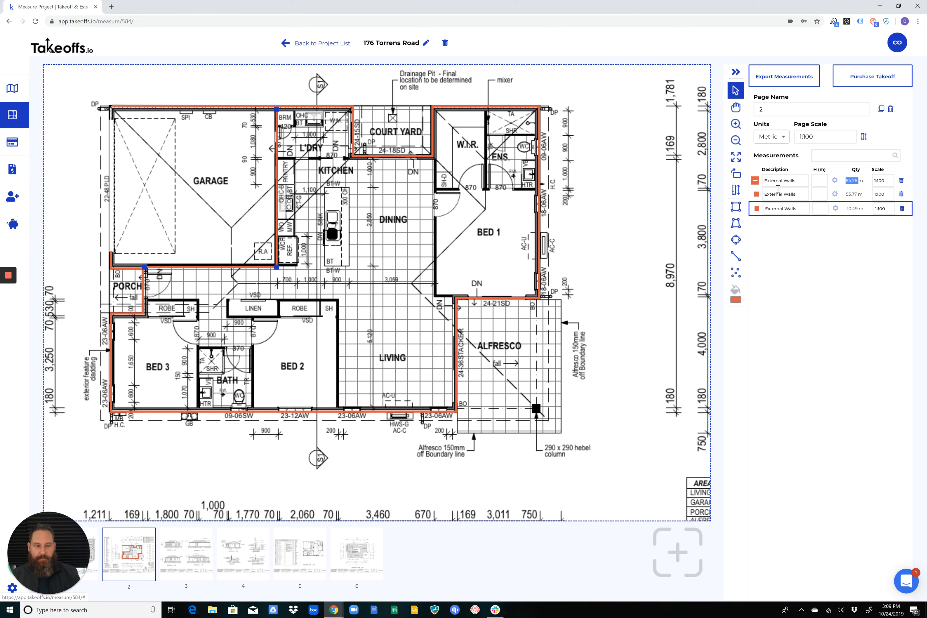
click(757, 195)
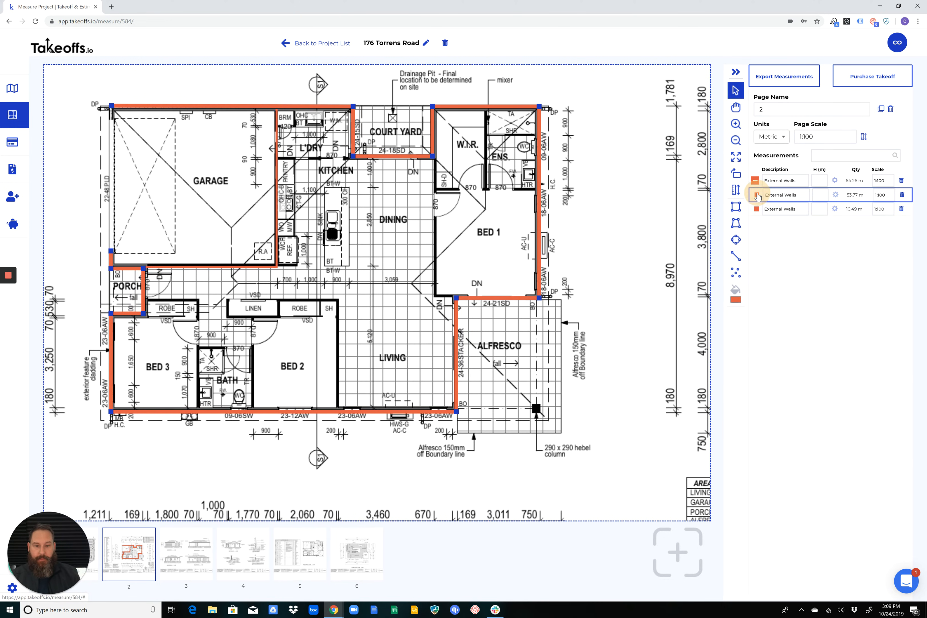
Highlight an External Walls measurement on the plan, and collapse and re-expand its group to compare the combined and individual lengths
click(779, 209)
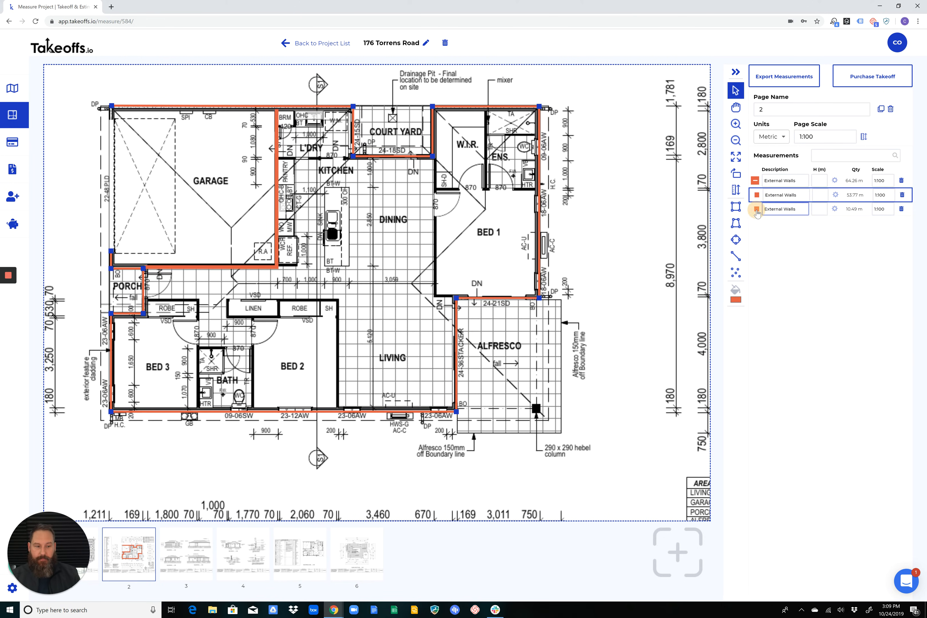
click(754, 180)
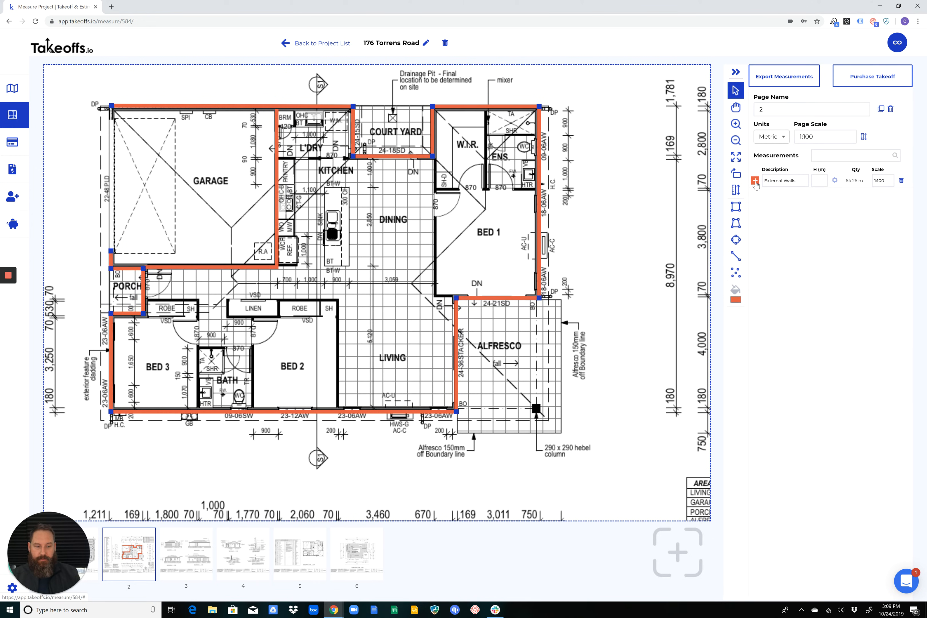
click(754, 180)
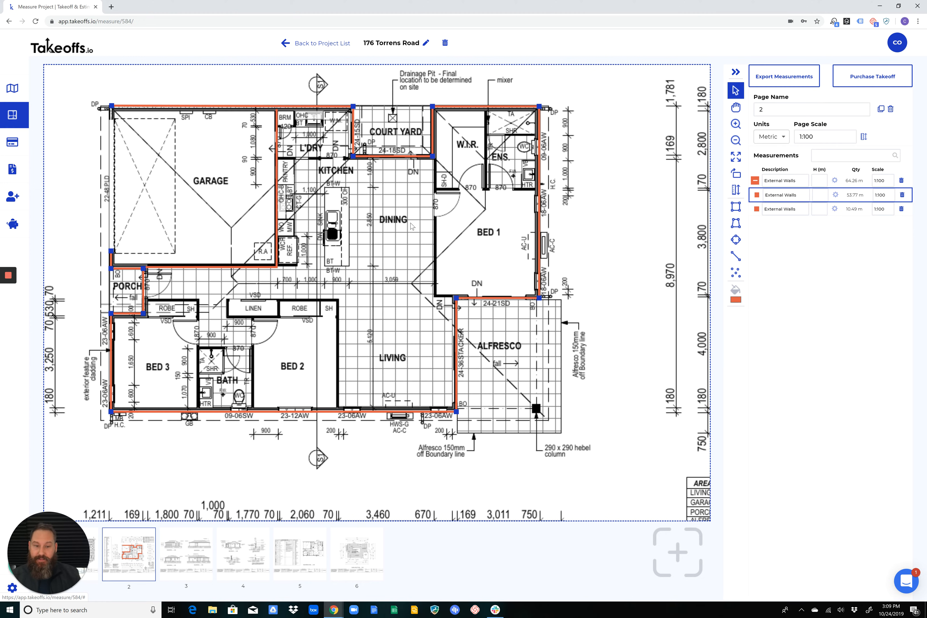
click(755, 181)
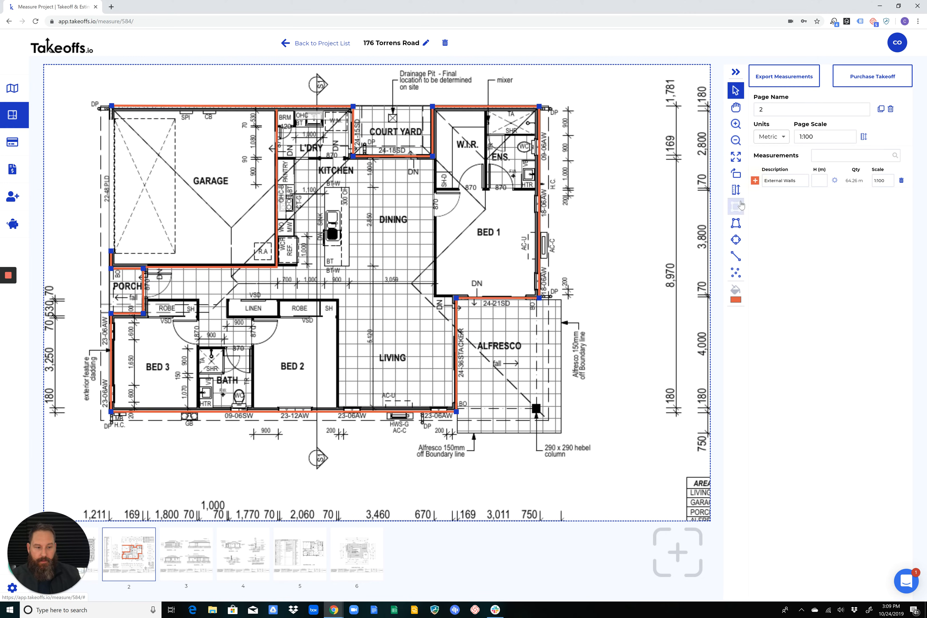
Recolour the longer External Walls measurement light pink, and restore its orange-red colour so it rejoins its group
click(735, 290)
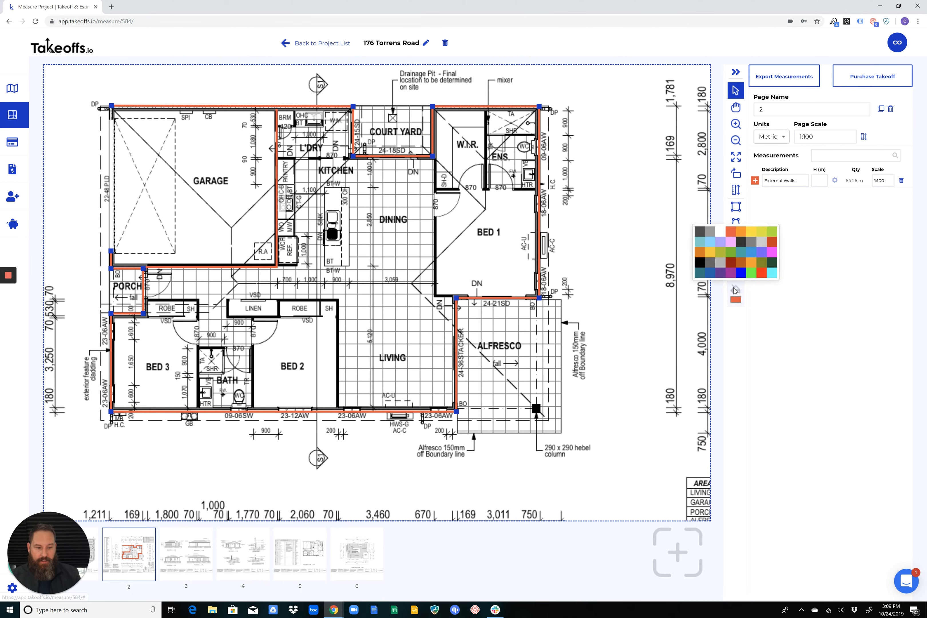
click(730, 245)
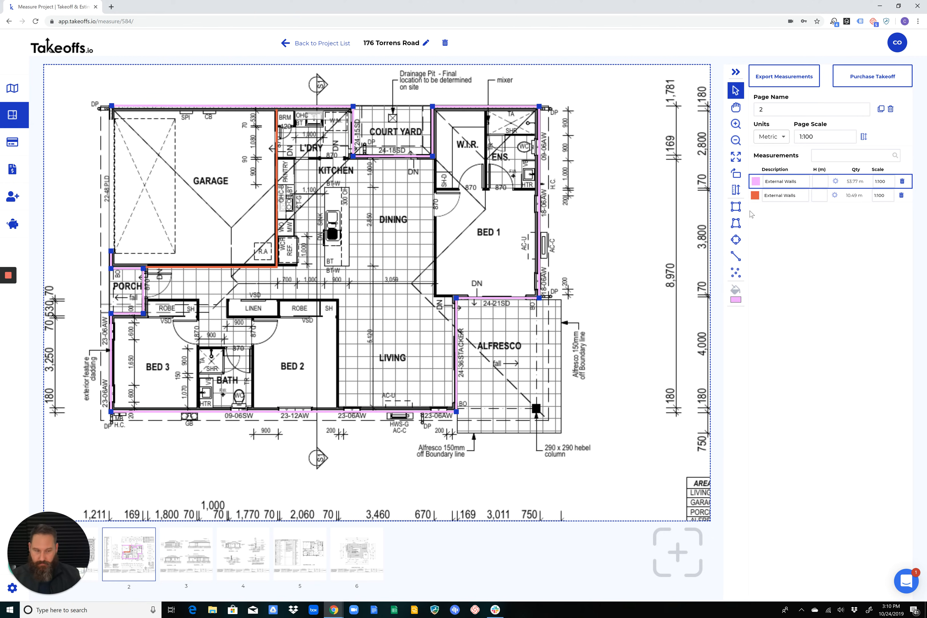
click(734, 291)
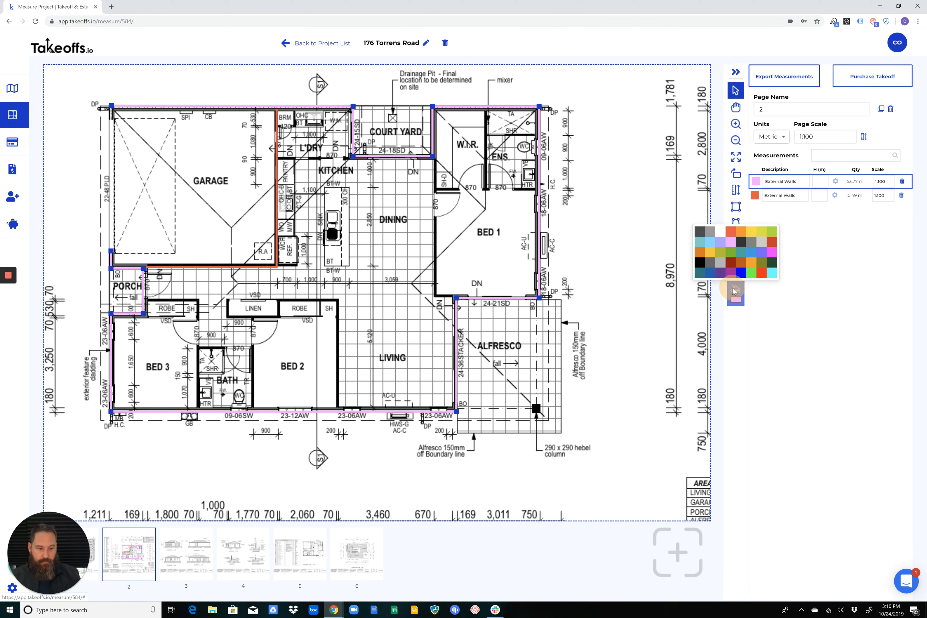
click(731, 231)
click(755, 181)
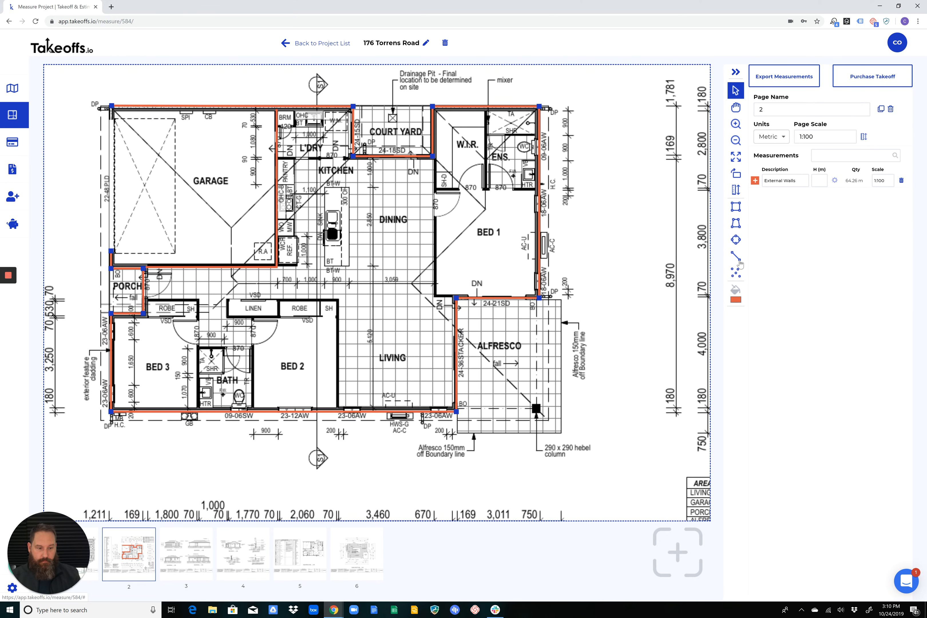
With nothing selected, measure about 2.6 m along the laundry/kitchen wall in light pink, and name it Internal Walls
click(708, 268)
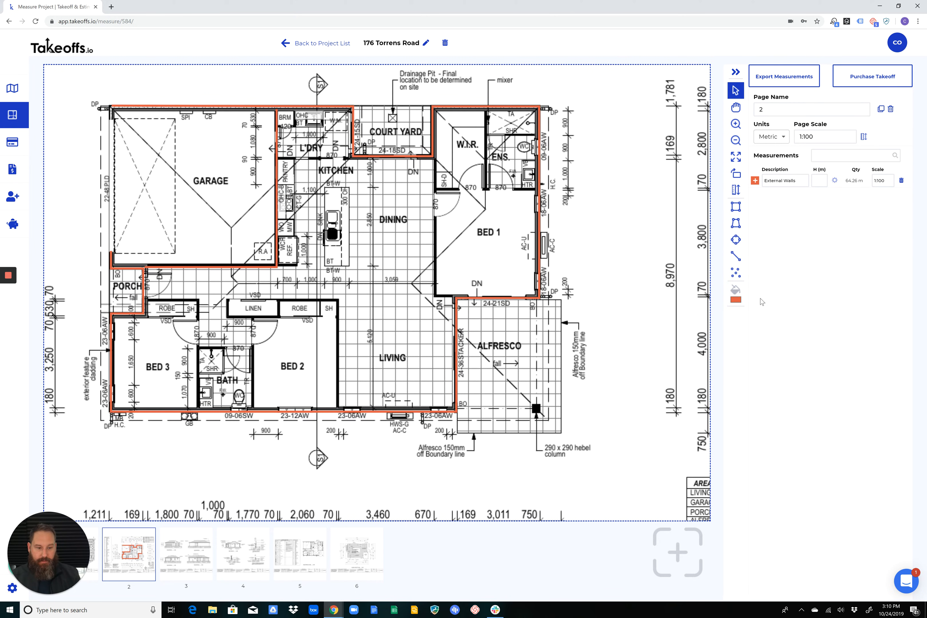
click(734, 286)
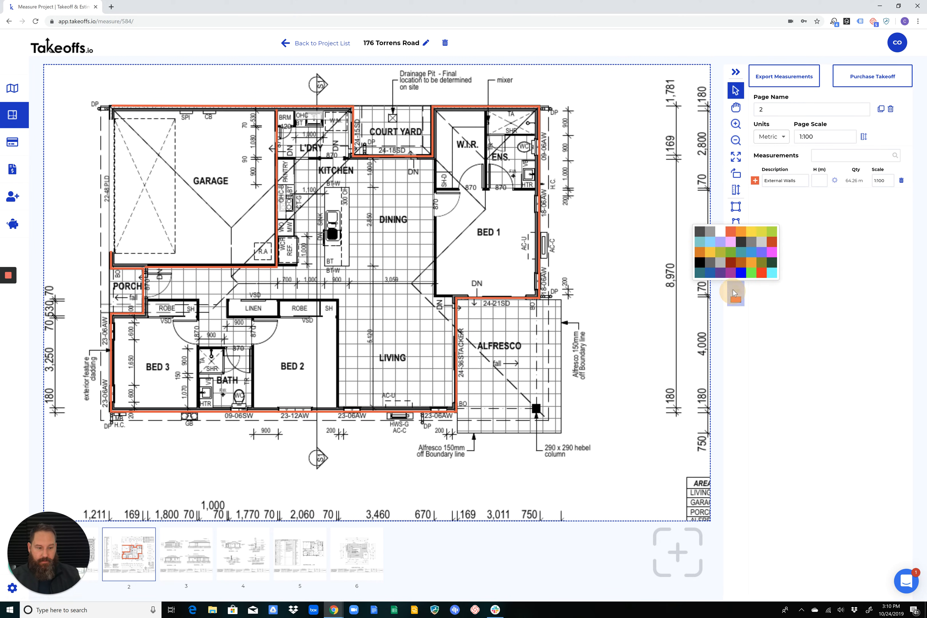
click(731, 241)
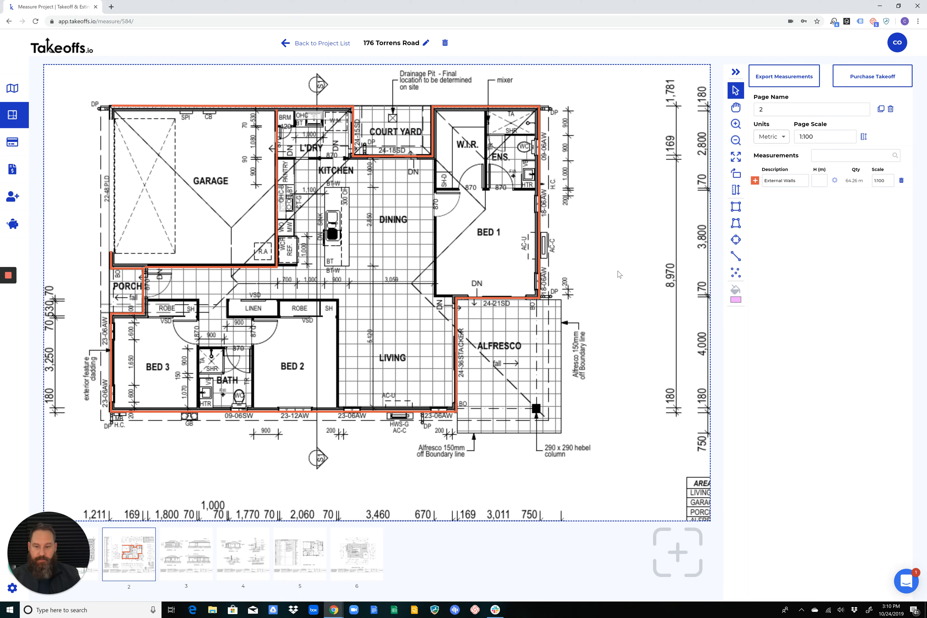
click(736, 257)
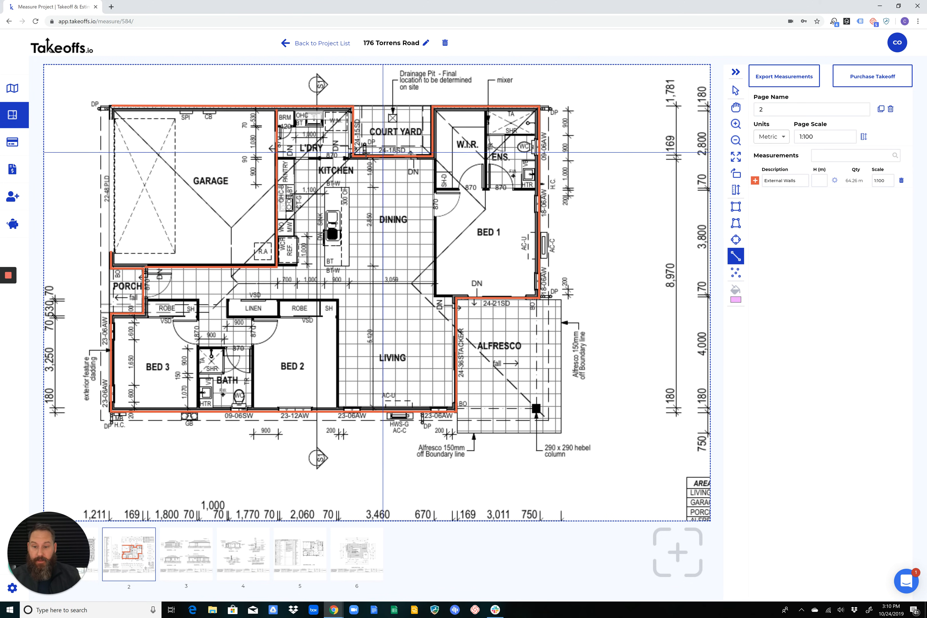
click(278, 157)
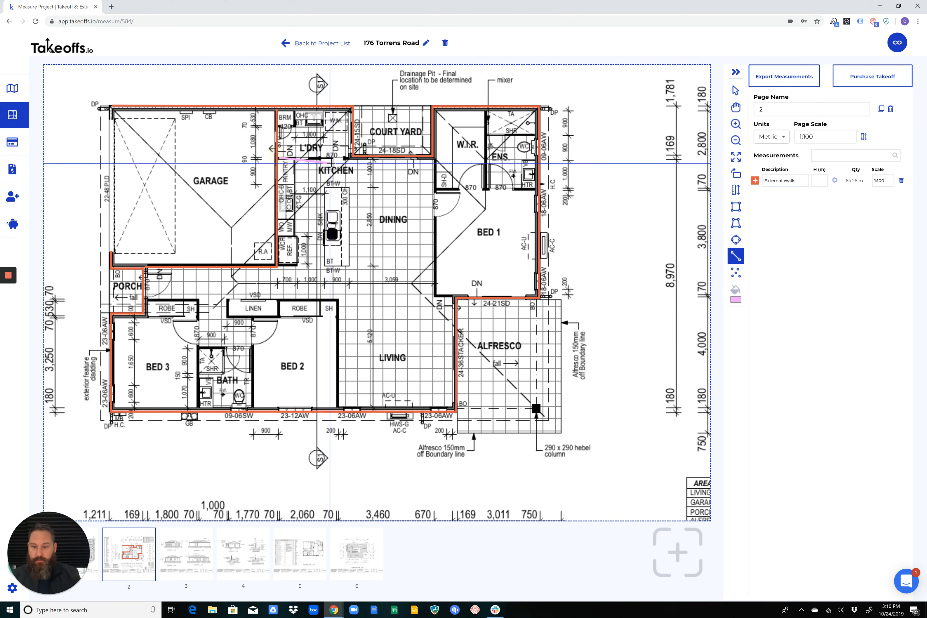
double_click(350, 158)
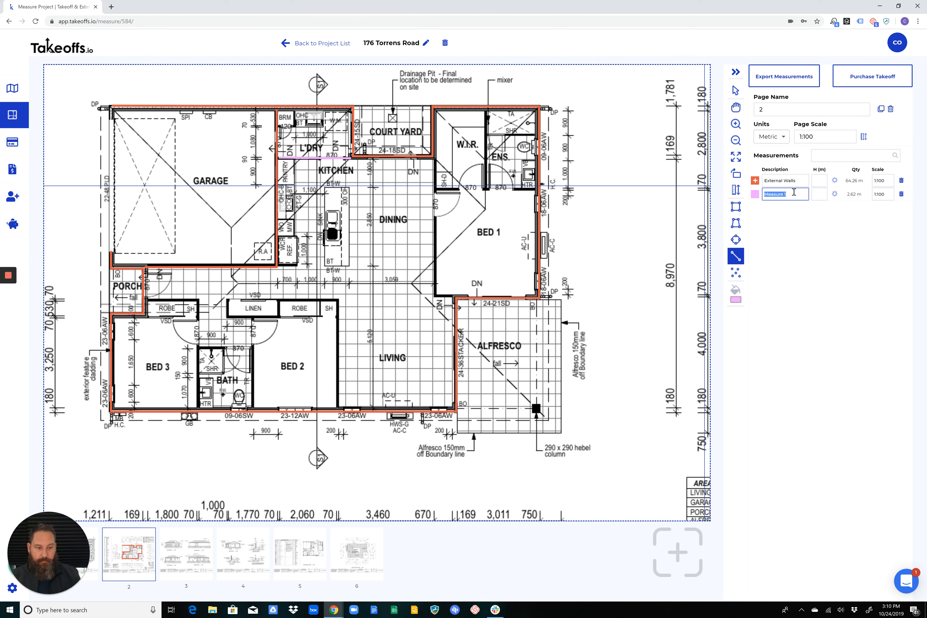
text(Internal Walls)
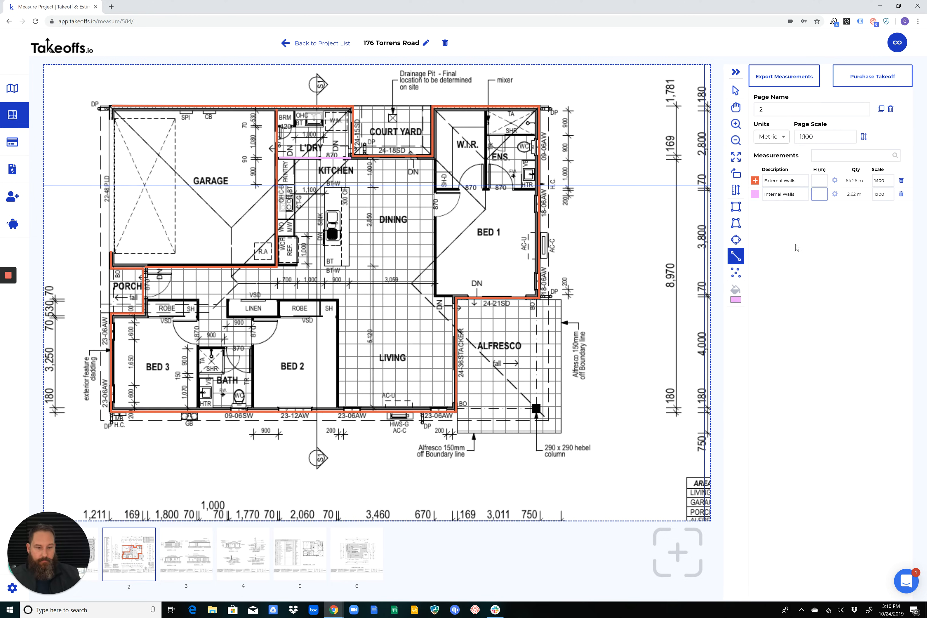
Add Internal Walls lengths of about 2.8 m between W.I.R. and ensuite and about 5.6 m from the courtyard corner around Bed 1 to the alfresco
click(486, 112)
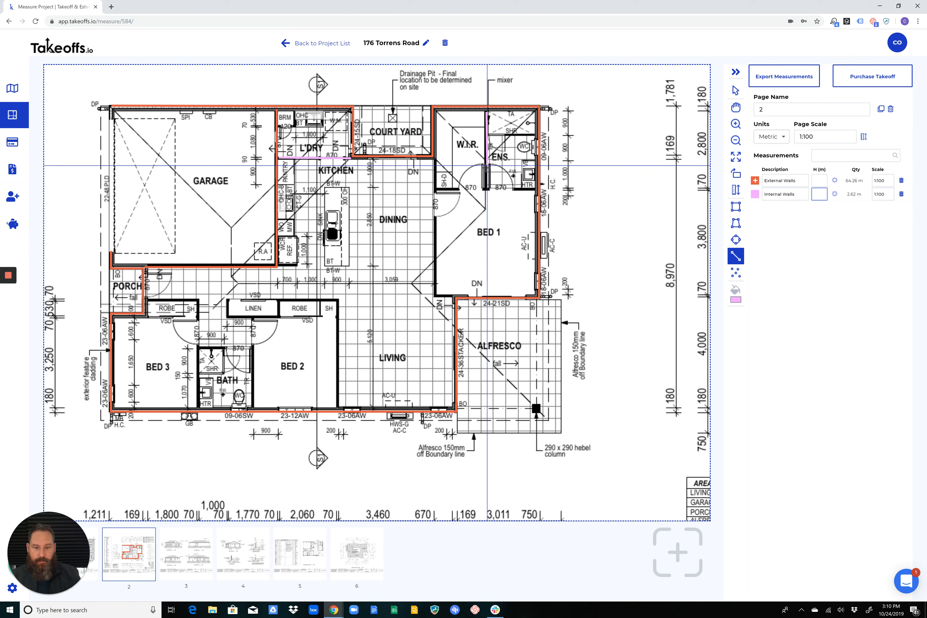
click(486, 190)
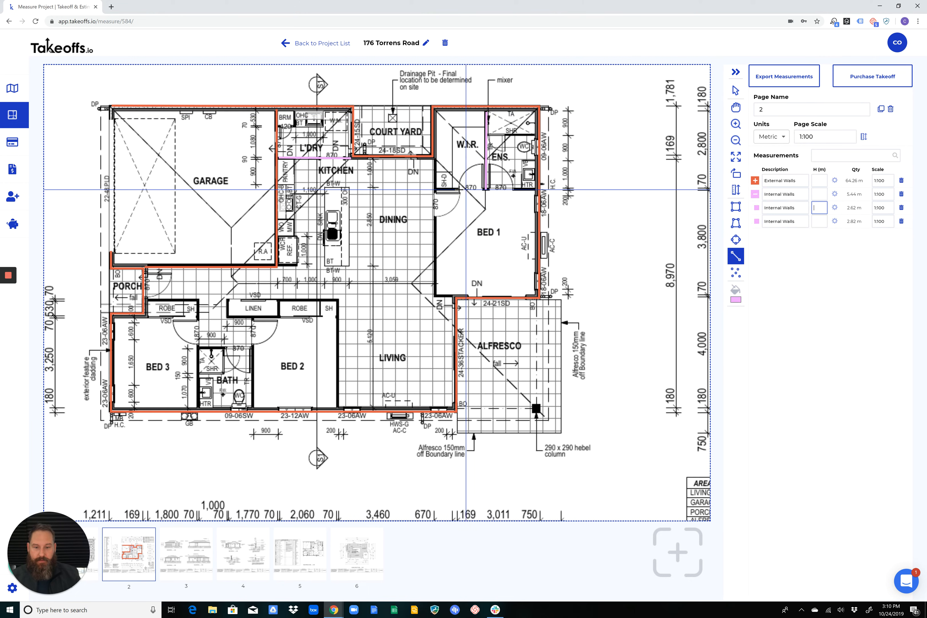
click(434, 159)
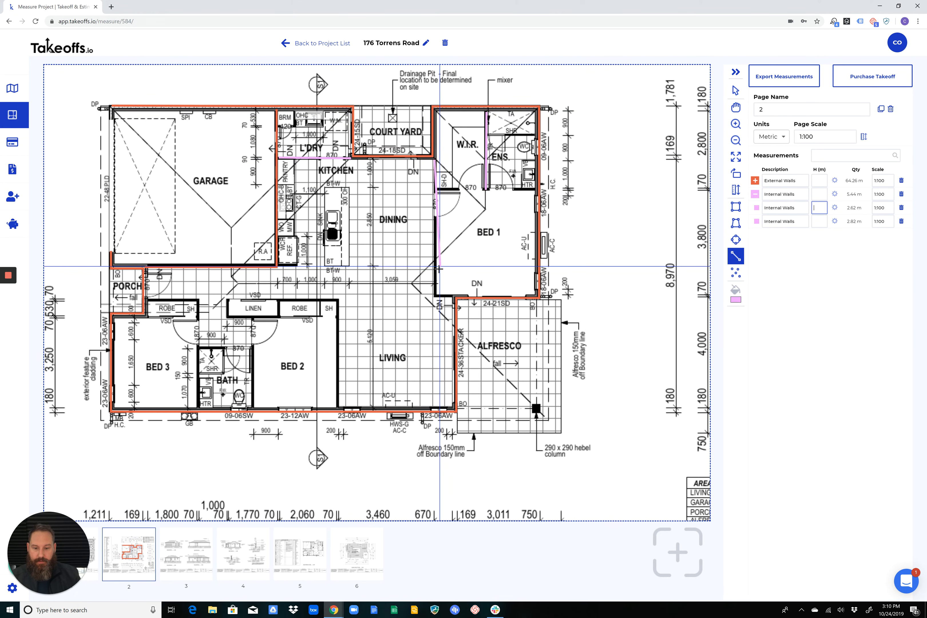
click(435, 296)
double_click(454, 296)
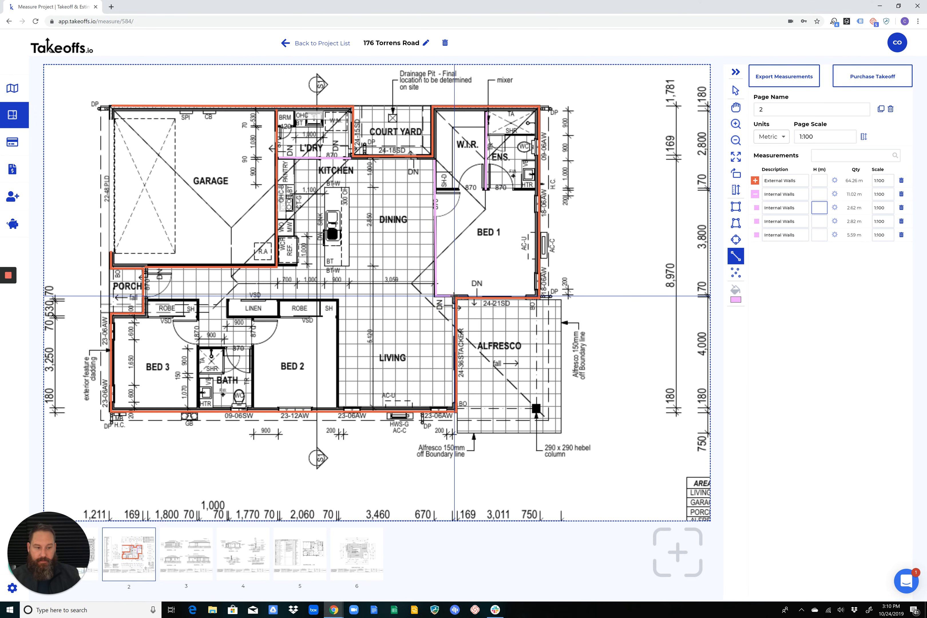
click(754, 194)
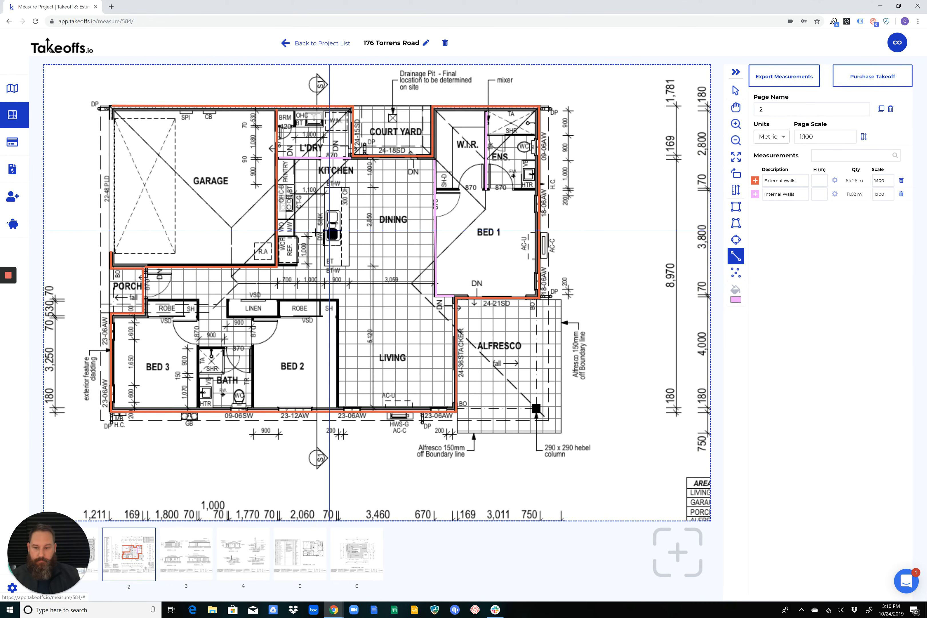
Measure about 2.1 m along the hallway wall behind Bed 2's robe, and delete that measurement from the Internal Walls group
click(278, 300)
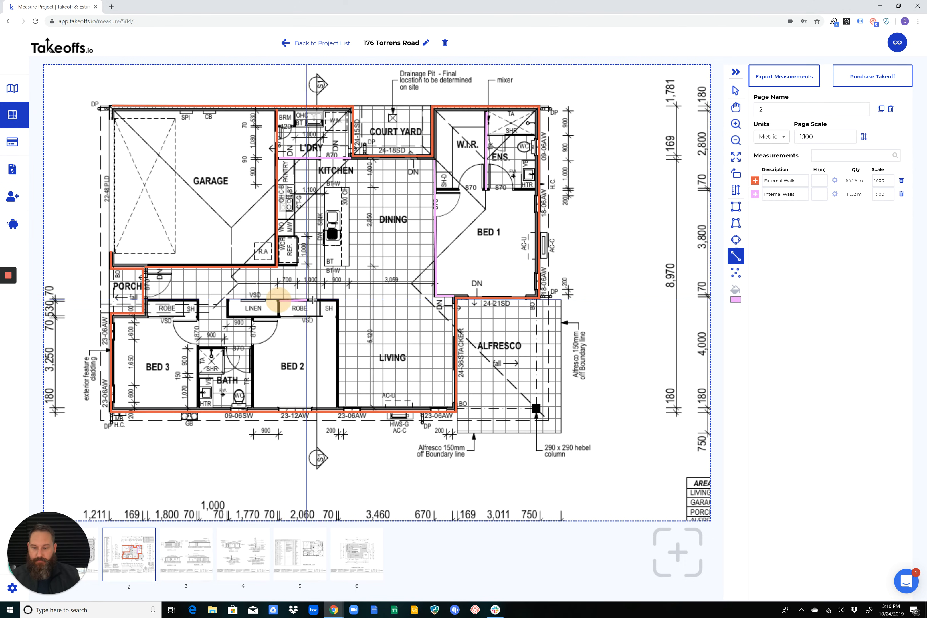
double_click(337, 299)
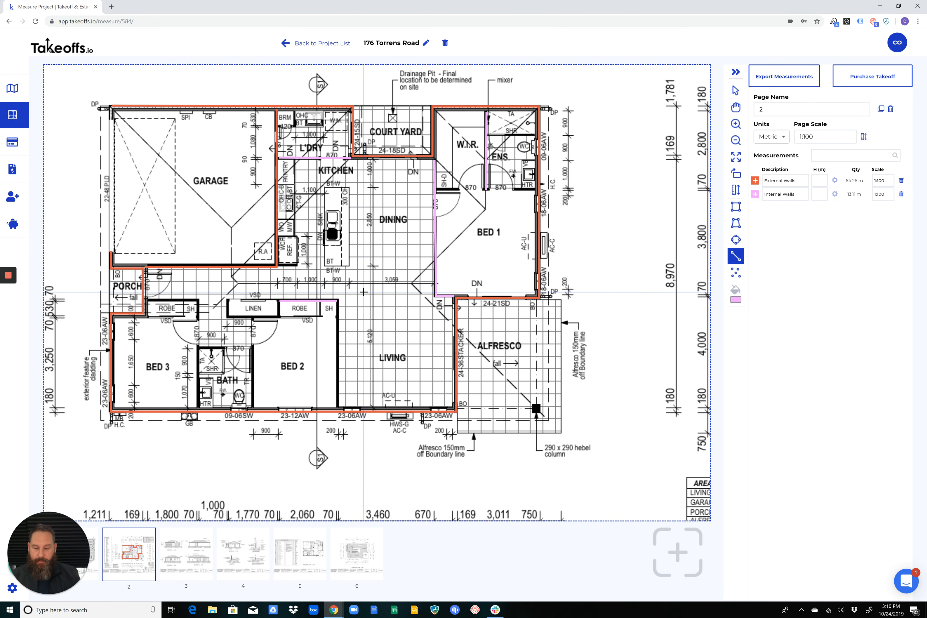
click(754, 193)
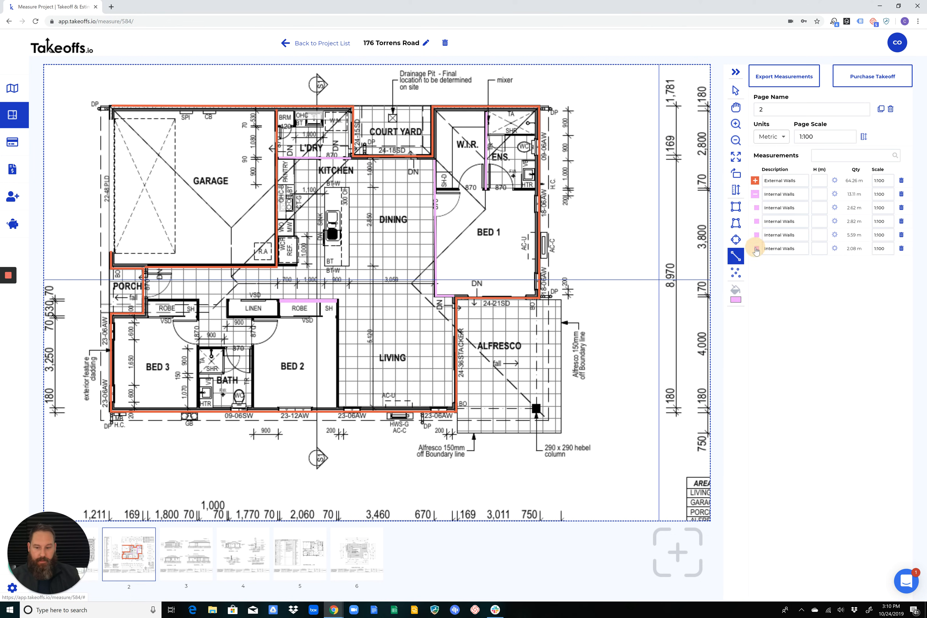
click(774, 249)
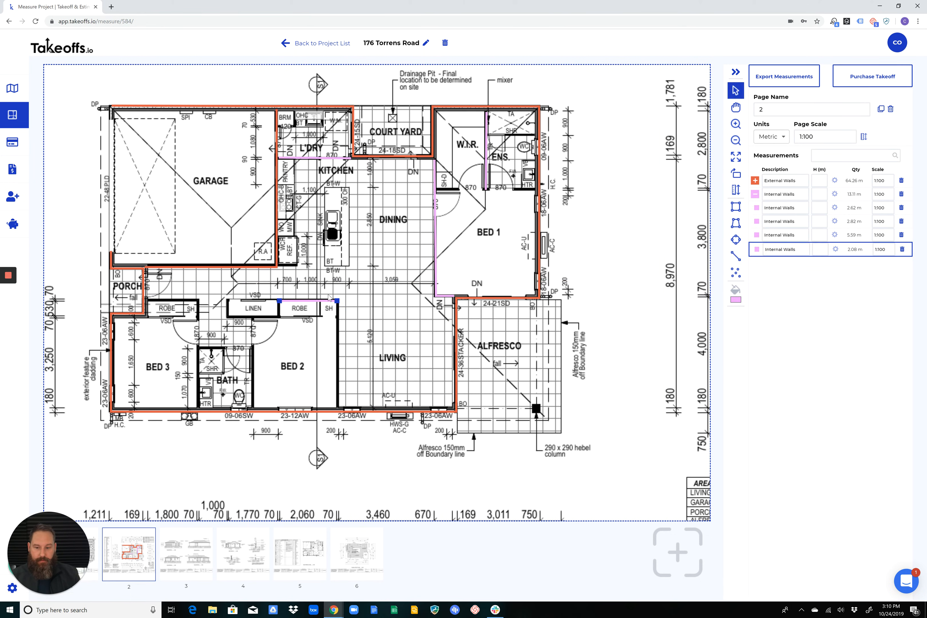
click(902, 250)
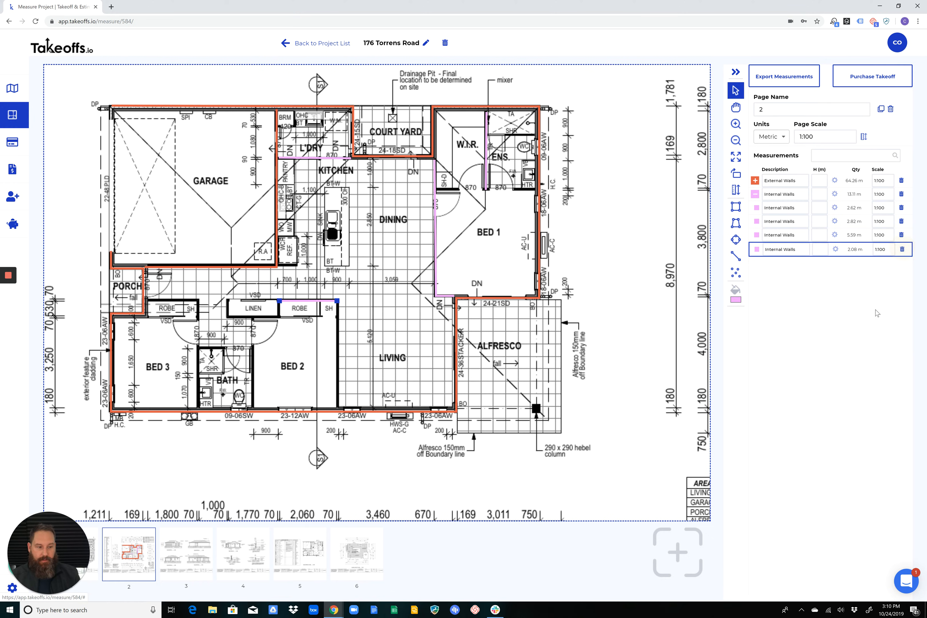
click(903, 250)
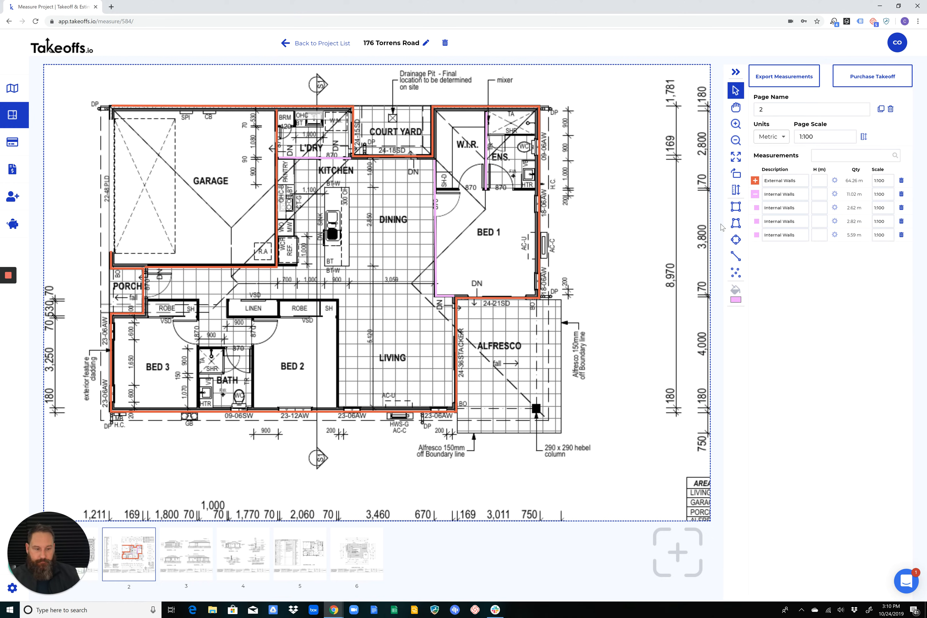
Measure the alfresco as a lavender rectangular area of about 18.2 m²
click(735, 207)
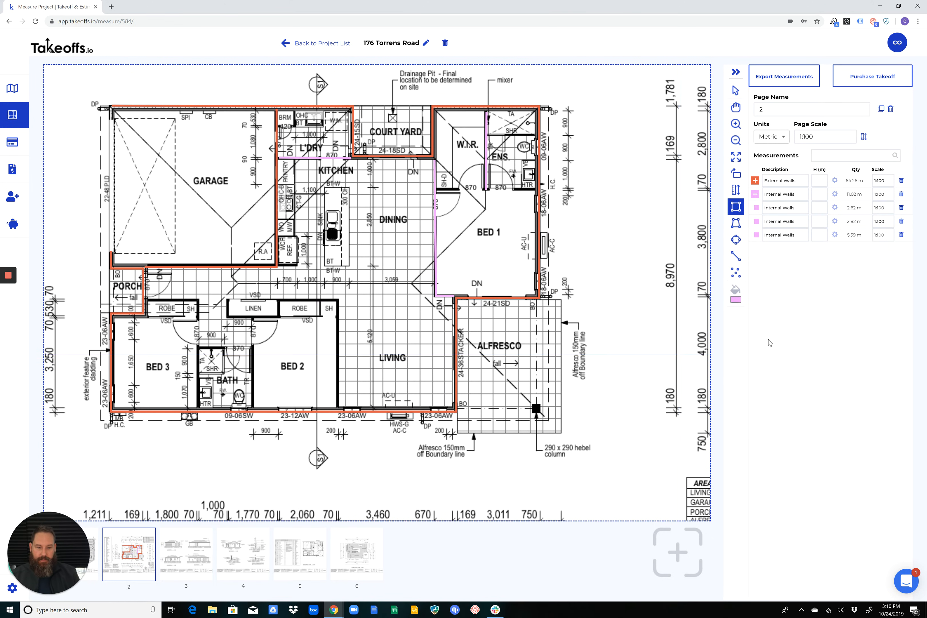
click(736, 300)
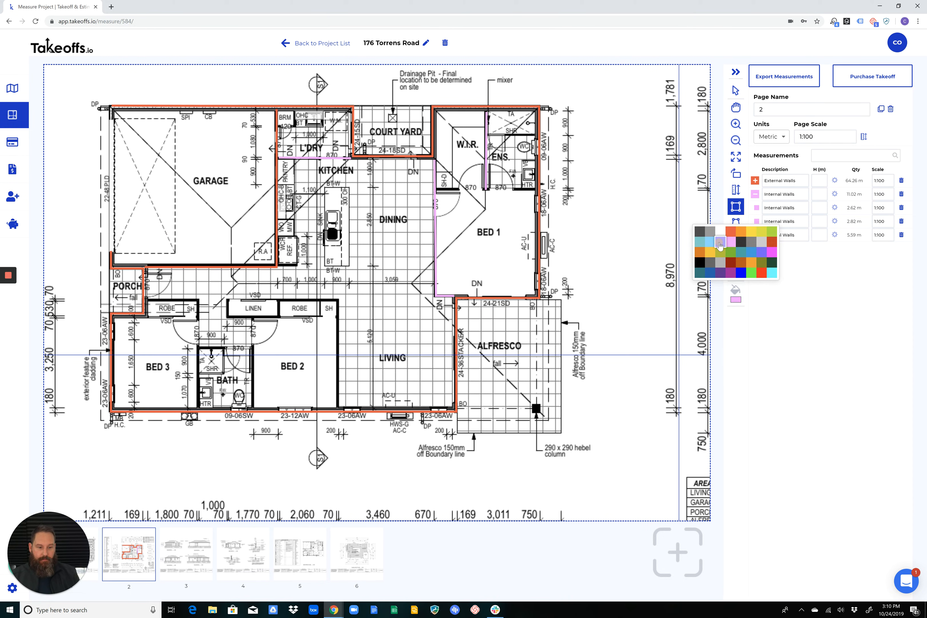
click(720, 244)
scroll(550, 335, up, 2)
middle_drag(533, 316, 367, 144)
click(342, 158)
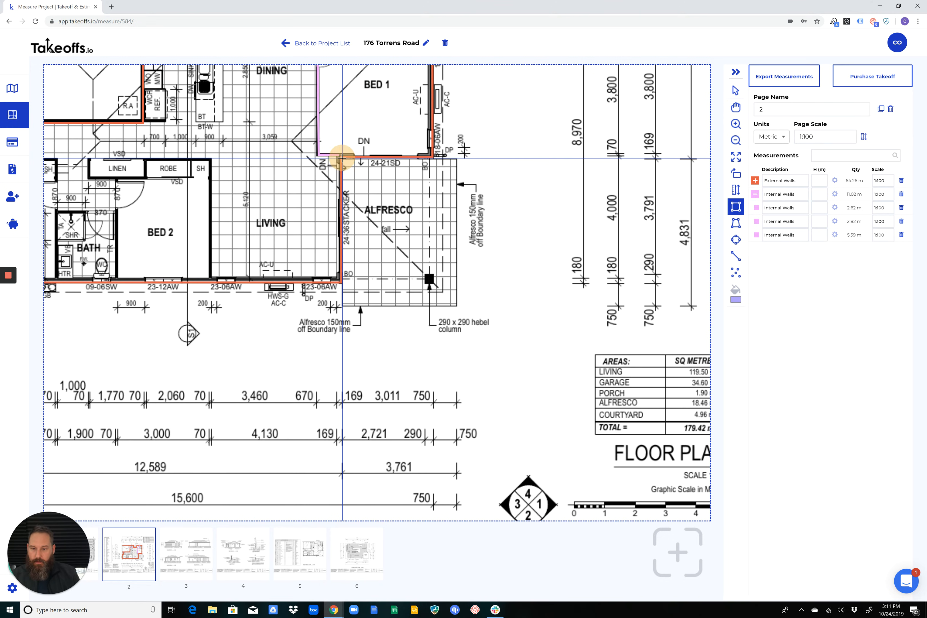
mouse_move(342, 158)
mouse_down()
mouse_move(356, 182)
mouse_move(399, 206)
mouse_move(457, 306)
mouse_up()
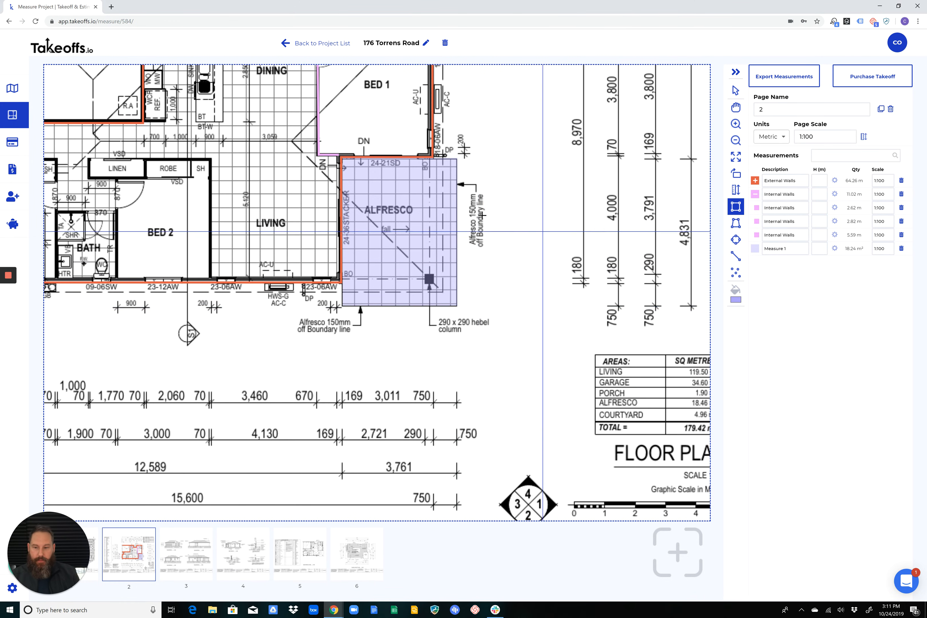
Measure rectangular areas of about 3.2 m² over the ensuite floor below the shower and about 4.9 m² over the courtyard
scroll(416, 175, down, 1)
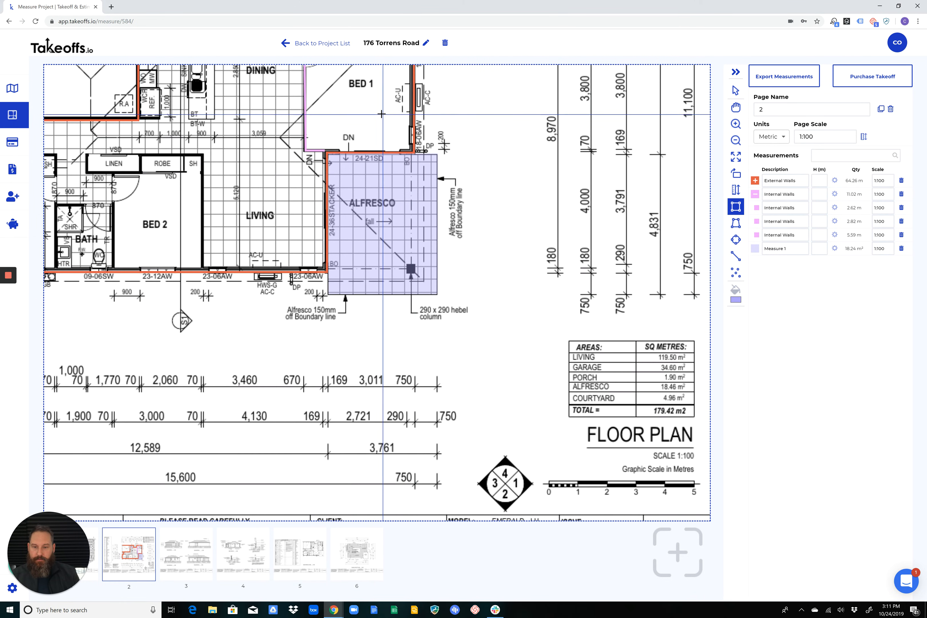
key(h)
drag(376, 112, 394, 241)
key(space)
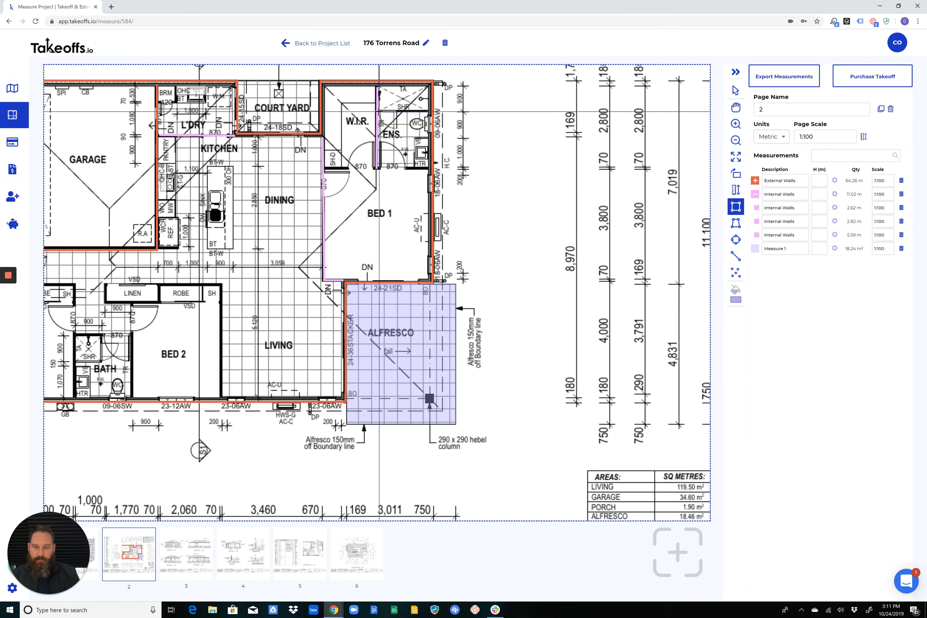
drag(378, 111, 429, 167)
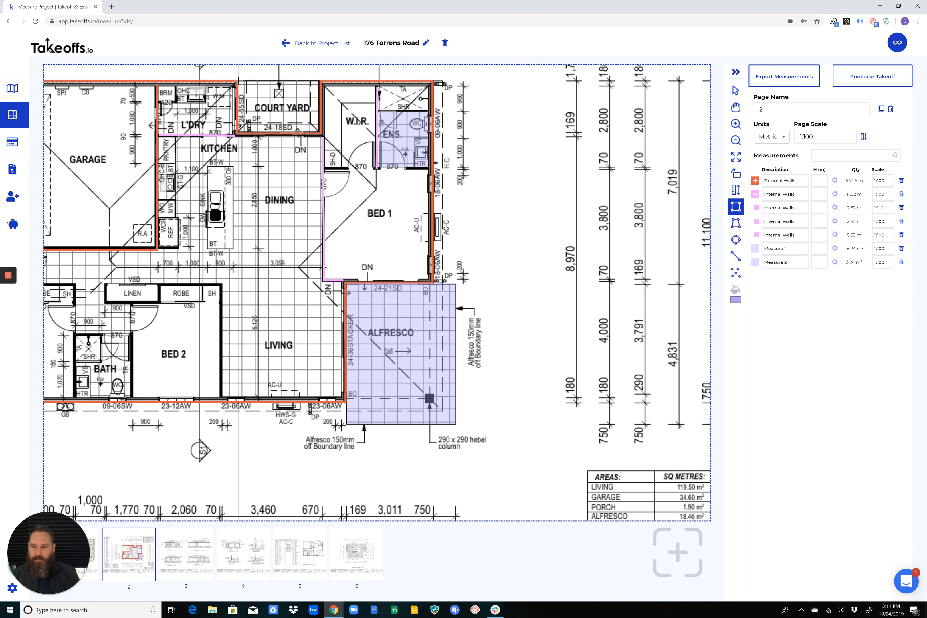
drag(251, 92, 318, 131)
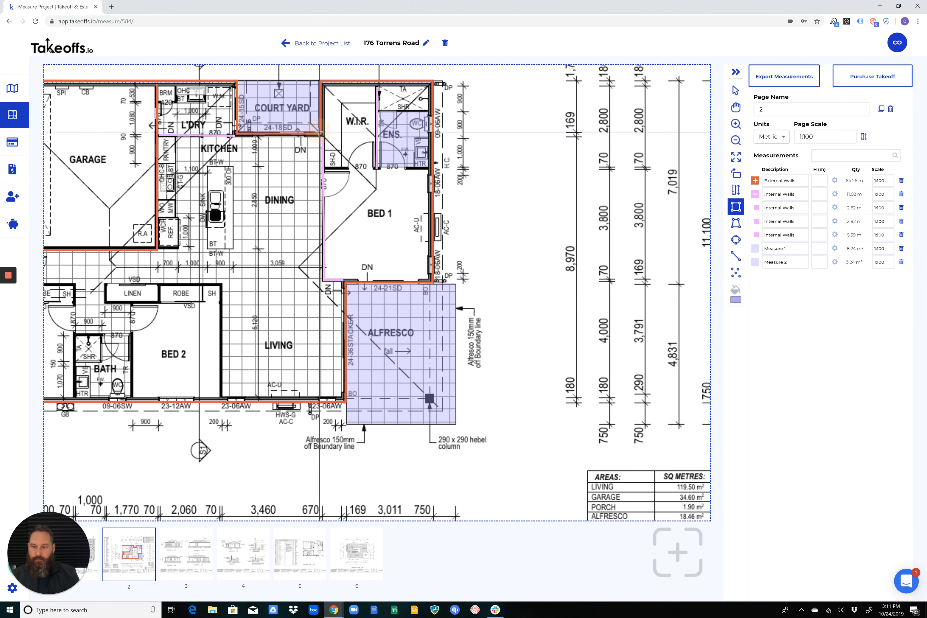
Highlight the ensuite area on the plan, and rename the alfresco area measurement to External Tiles
click(755, 262)
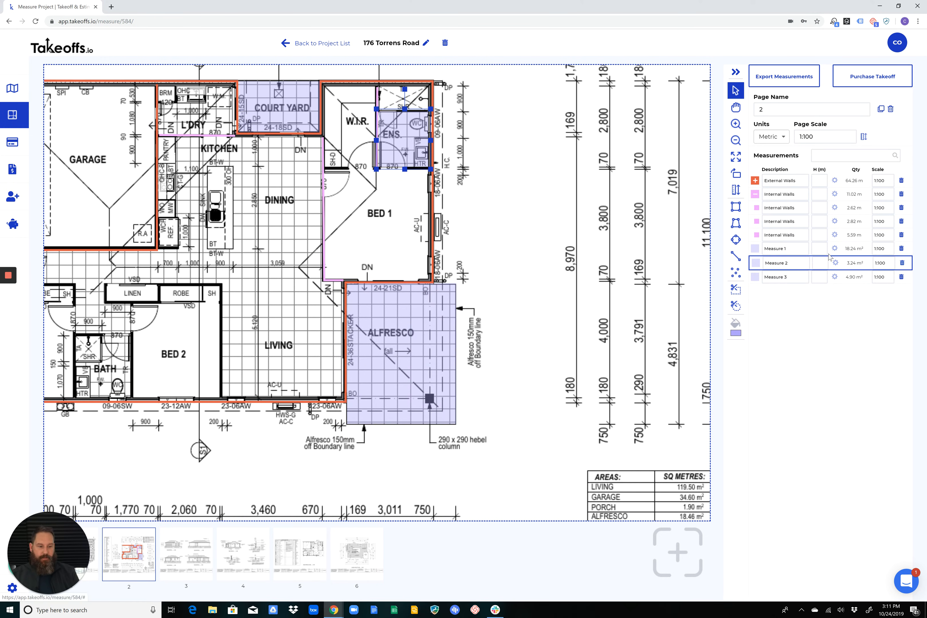
click(793, 248)
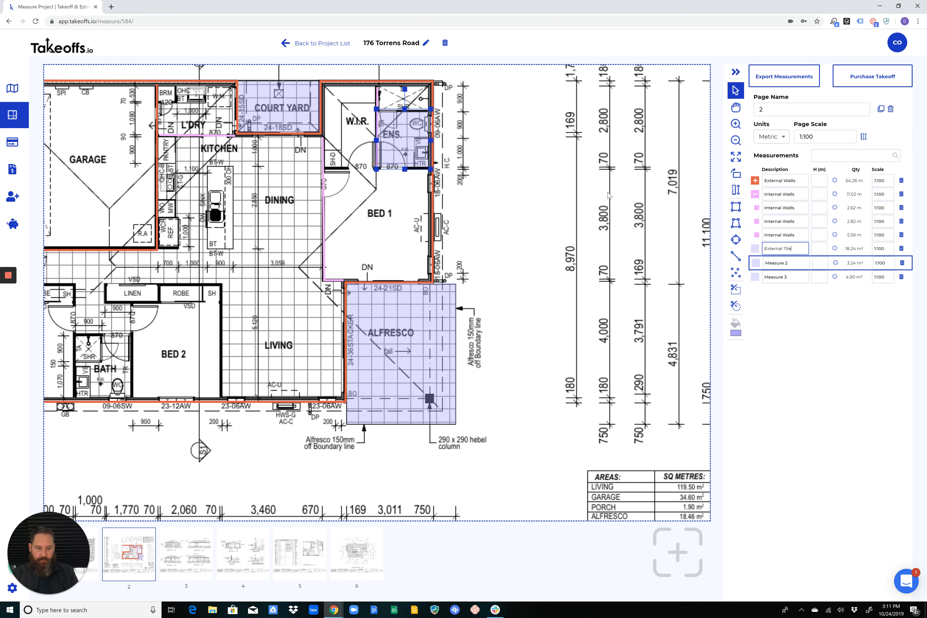
Rename the courtyard area measurement to External Tiles so it groups with the alfresco, and collapse that group
triple_click(796, 250)
key(ctrl+c)
triple_click(791, 281)
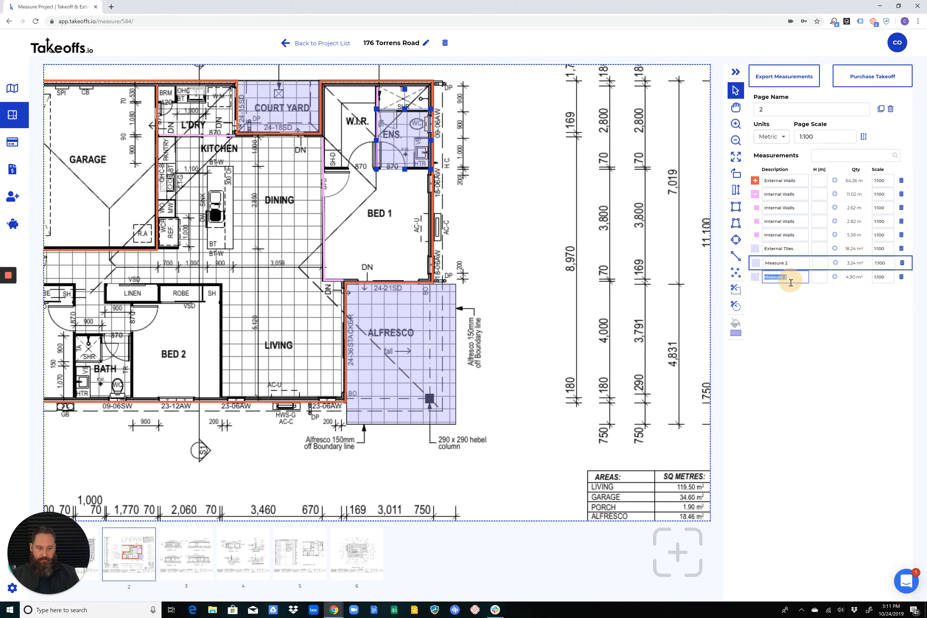
click(755, 277)
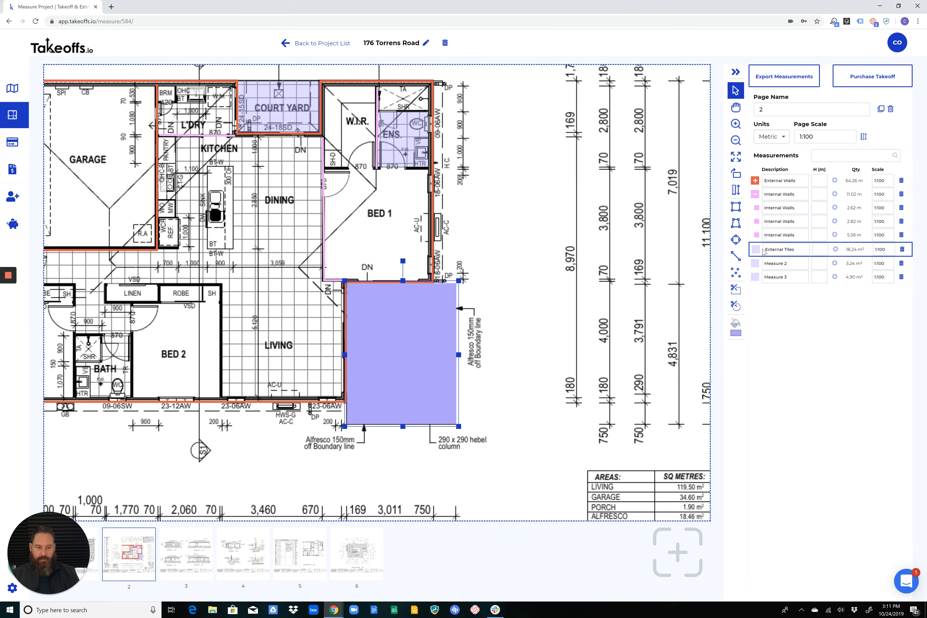
triple_click(805, 276)
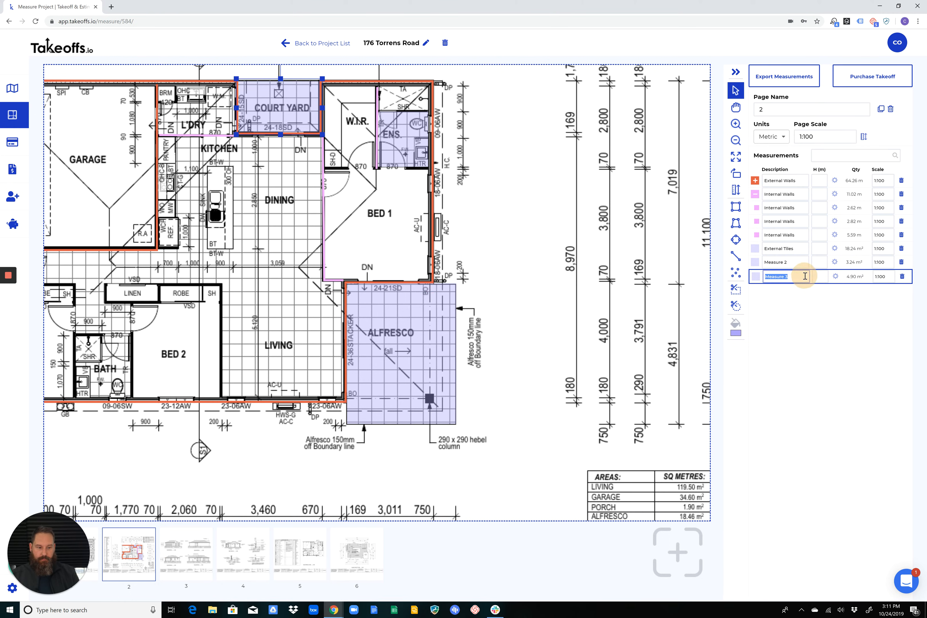
key(ctrl+v)
key(Tab)
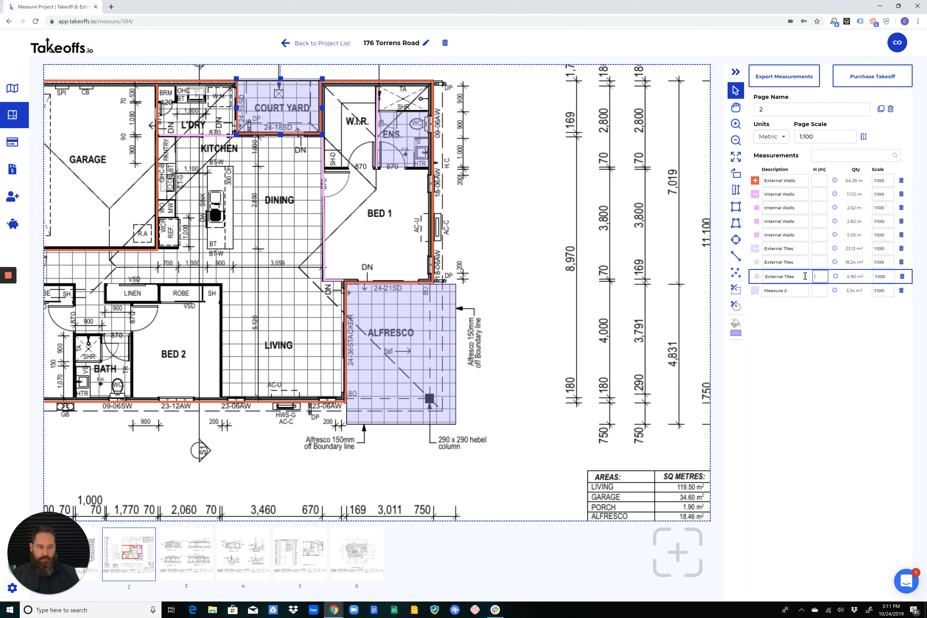
click(755, 249)
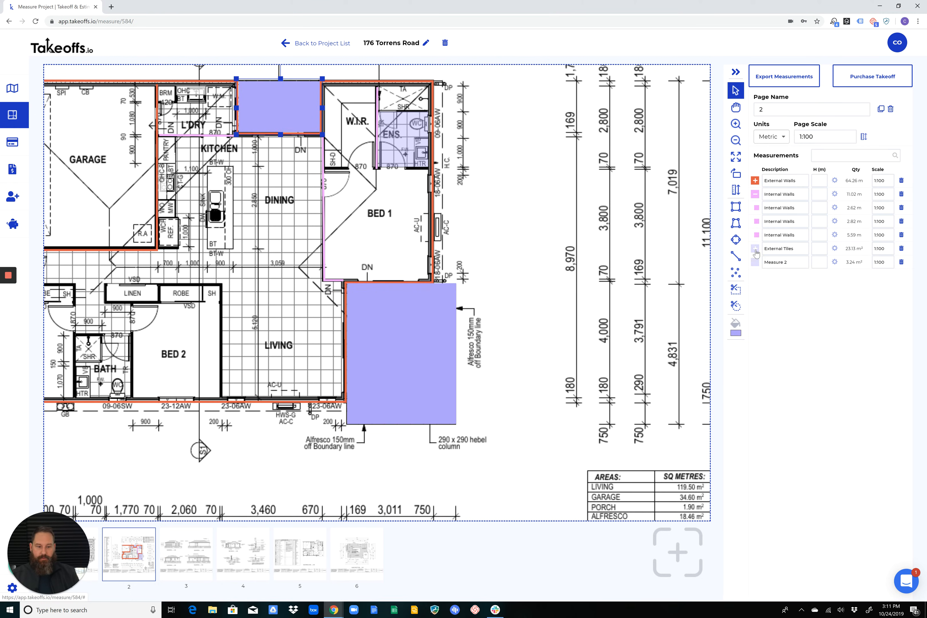
Rename the ensuite floor area measurement to Wet Area Tiles and recolour it light blue
triple_click(794, 264)
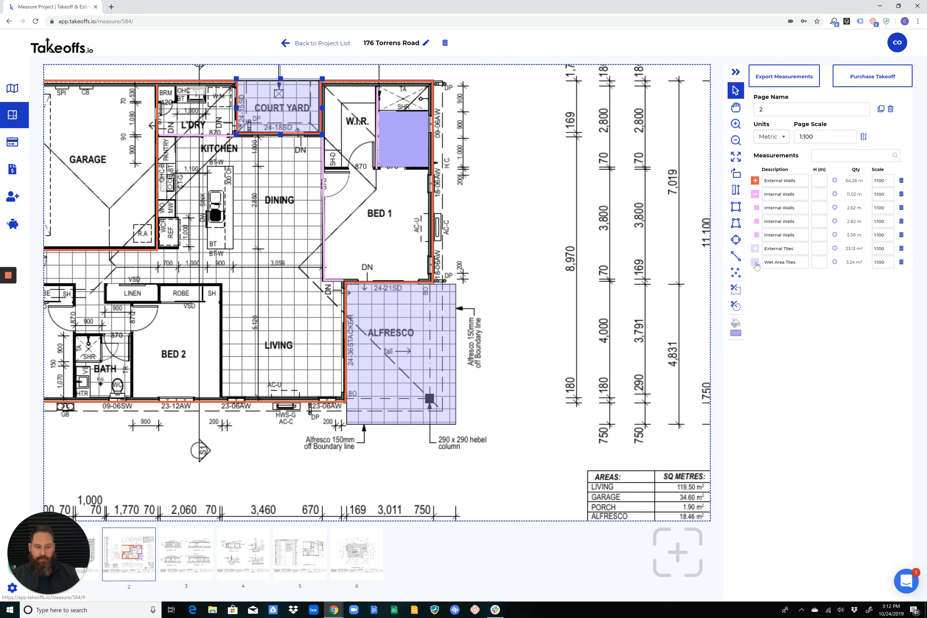
click(756, 264)
click(734, 321)
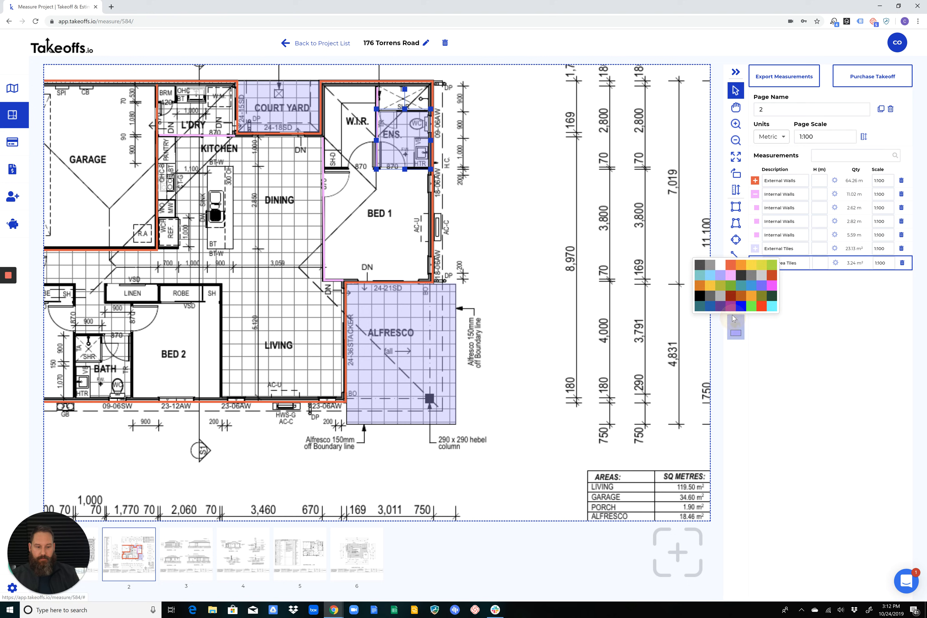
click(713, 276)
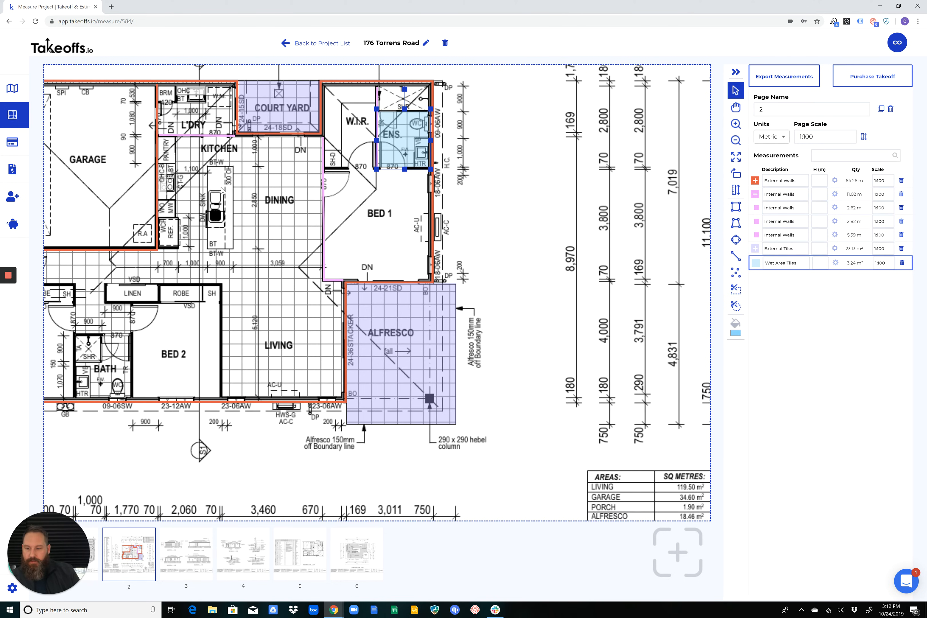
Start a polygon area in the Wet Area Tiles group, tracing from the kitchen's garage-side corner around the dining and living rooms to Bed 2's wall
scroll(222, 190, up, 5)
middle_drag(248, 226, 286, 180)
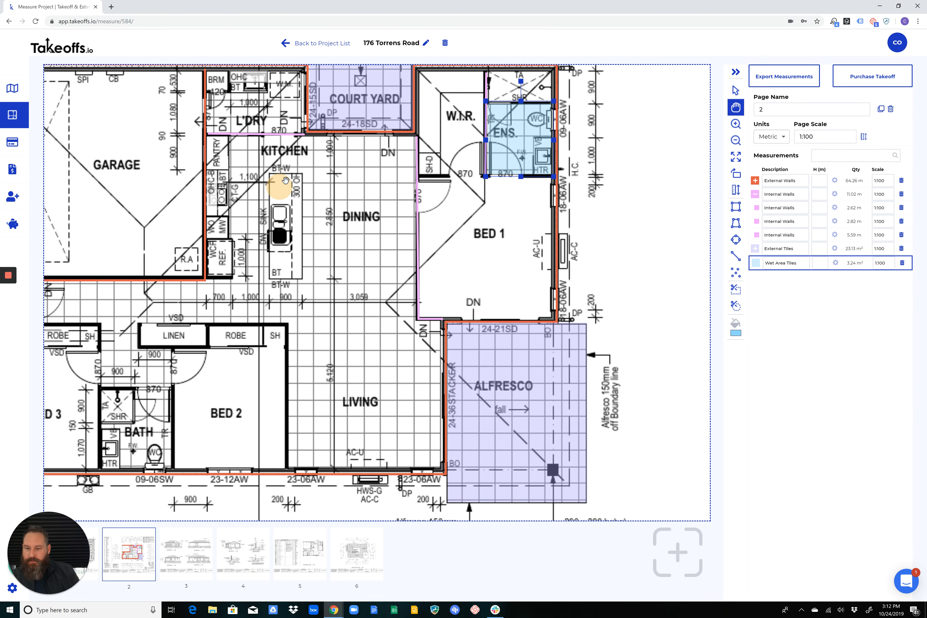
drag(285, 180, 345, 144)
click(735, 90)
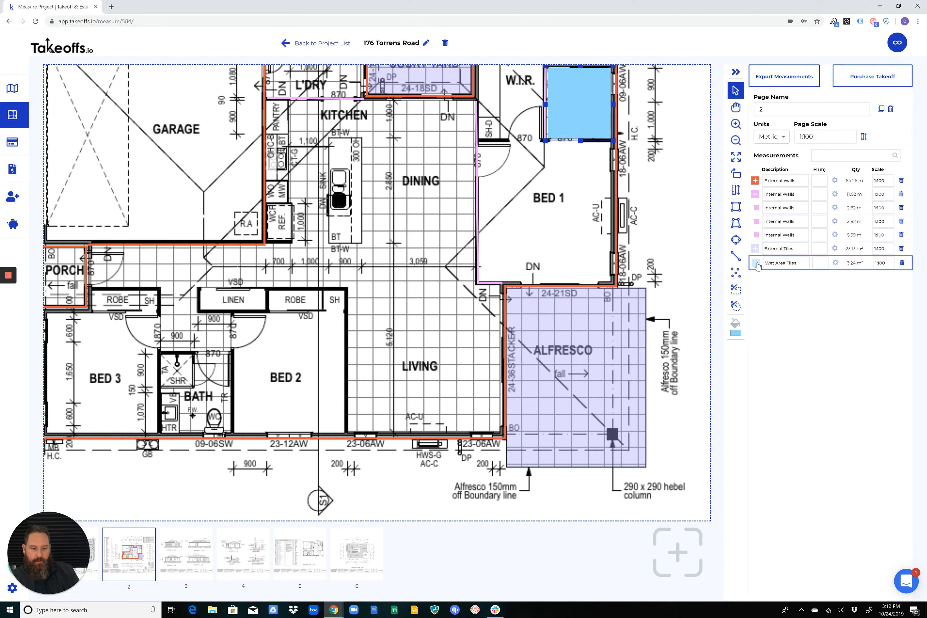
click(735, 223)
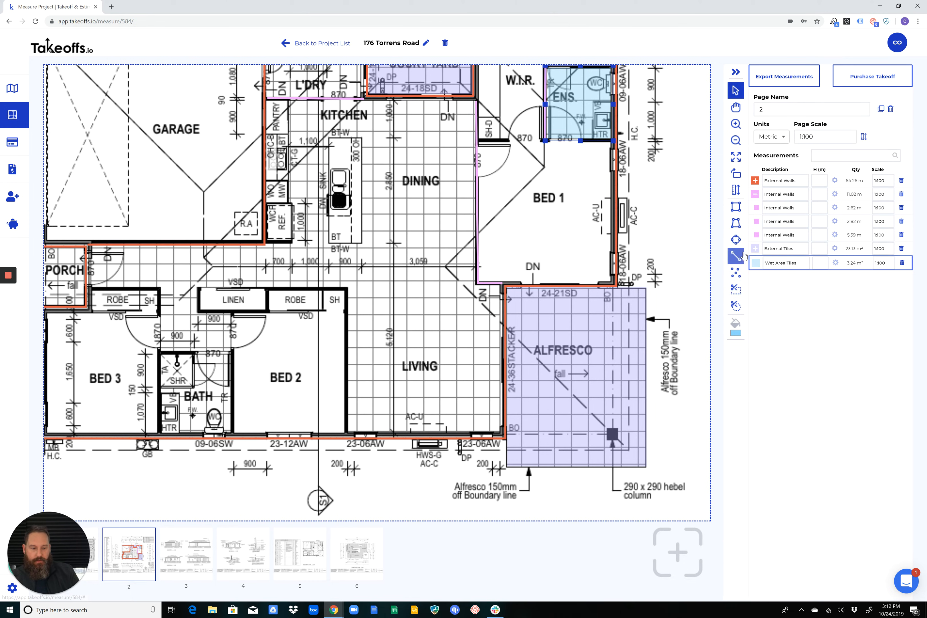
click(737, 224)
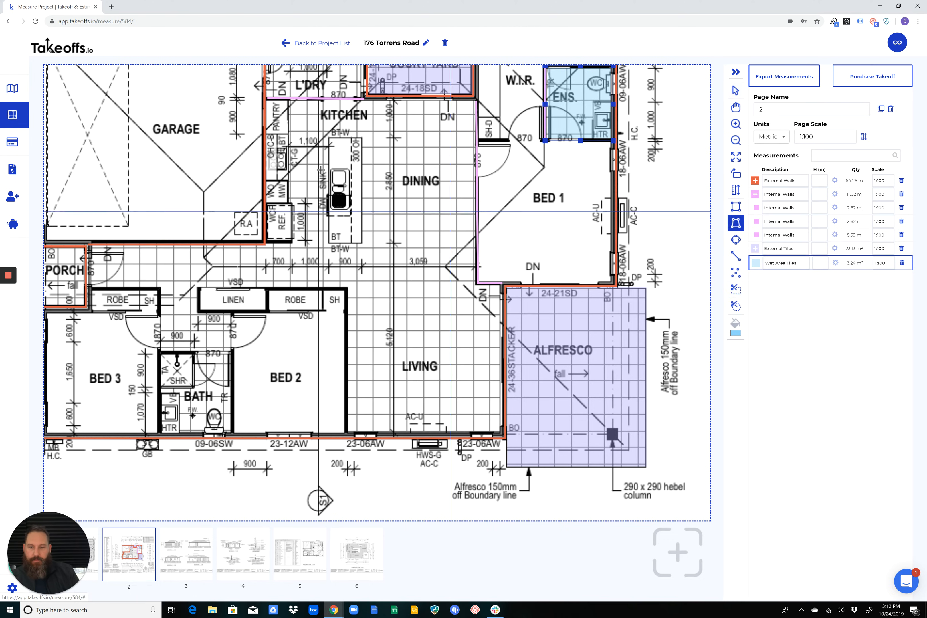
click(267, 101)
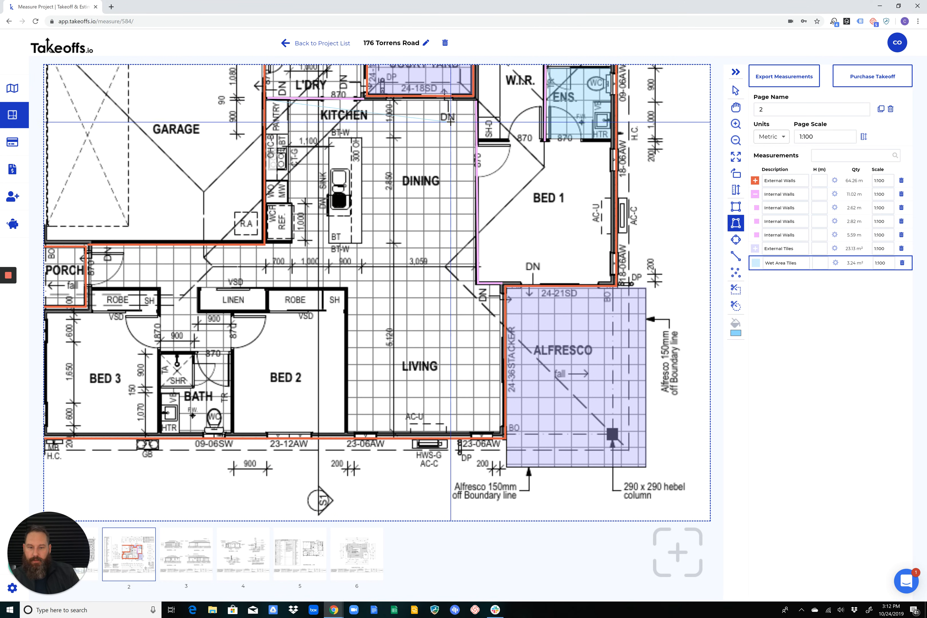
click(474, 101)
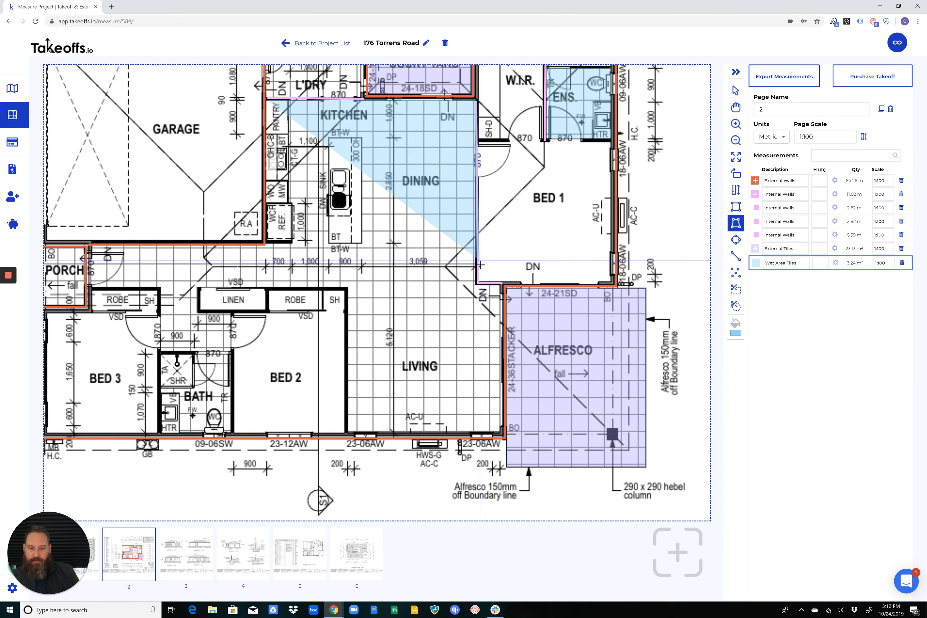
click(476, 284)
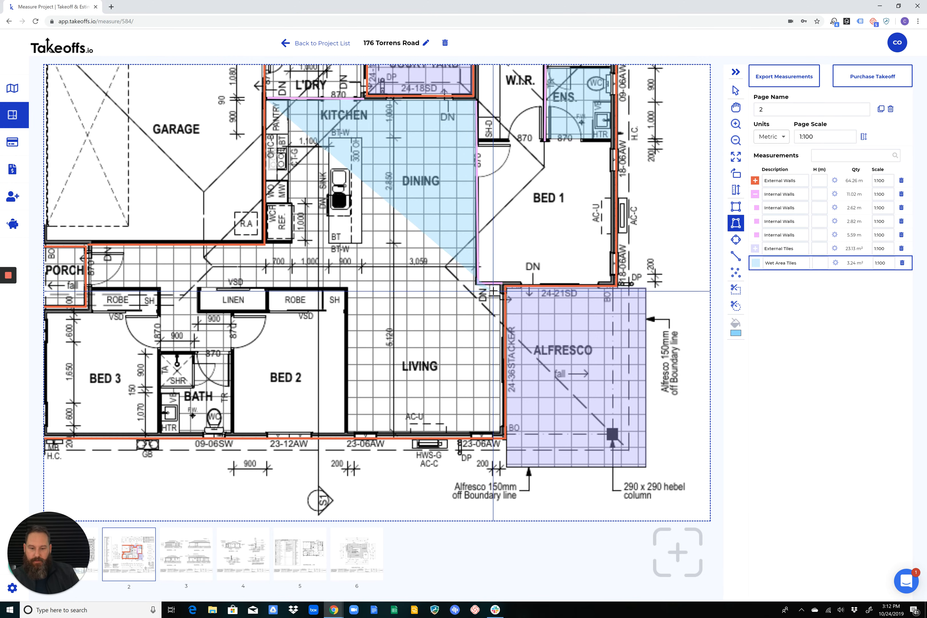
click(502, 286)
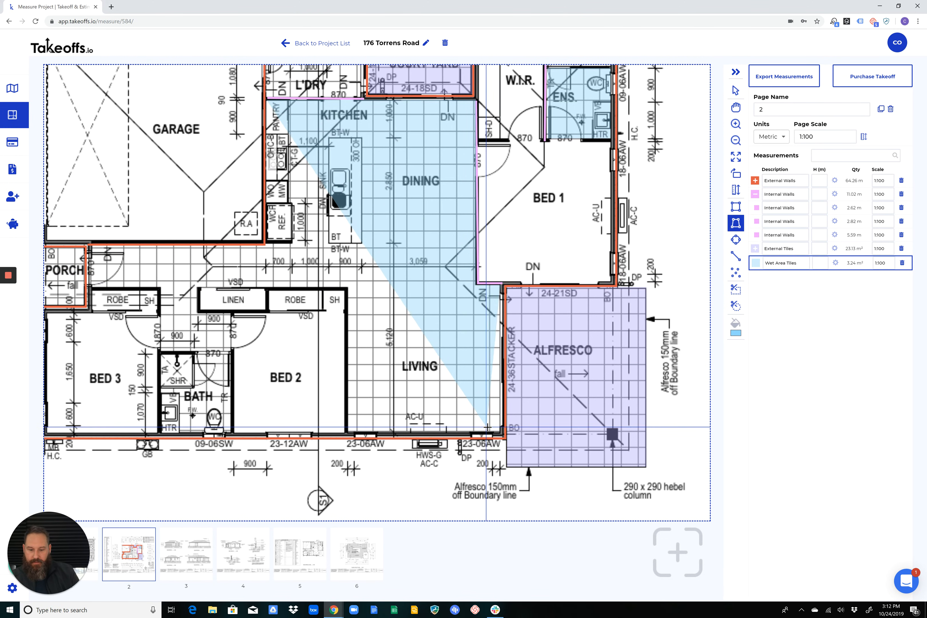
click(500, 431)
click(349, 430)
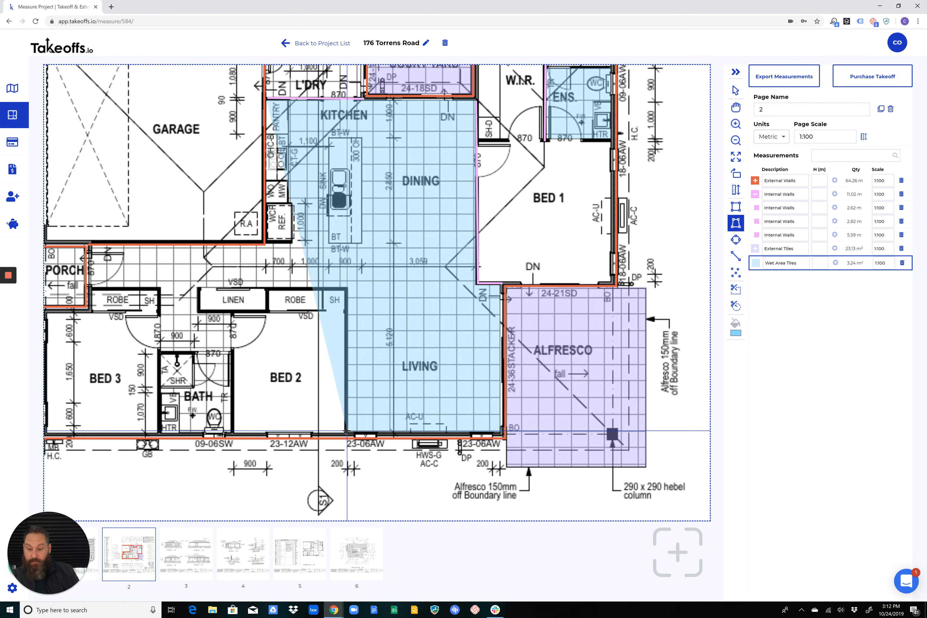
Trace the polygon past the robe and linen, around the hallway recess and entry, and close it at the garage corner, covering about 52.9 m²
click(340, 287)
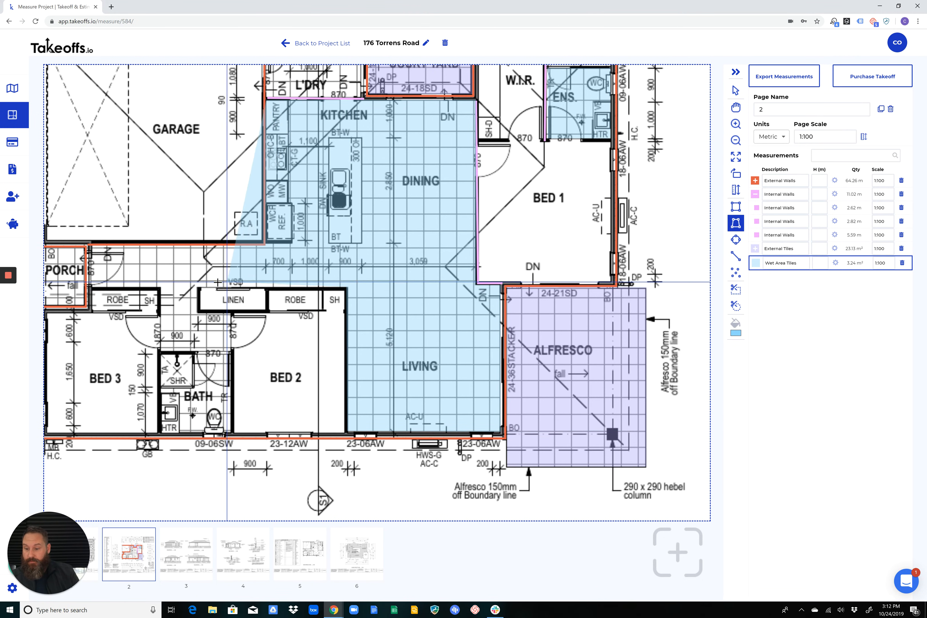
click(198, 287)
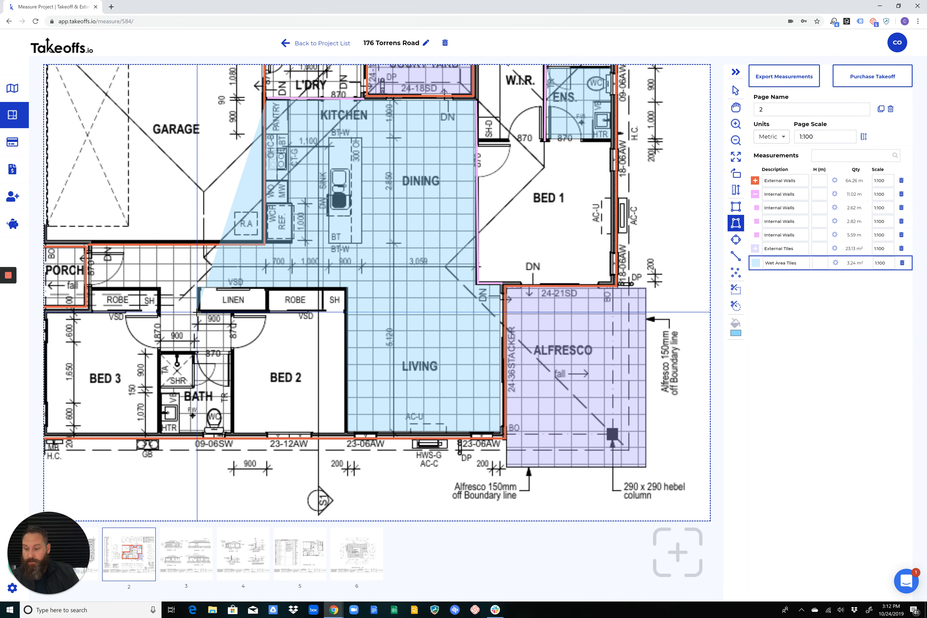
click(230, 315)
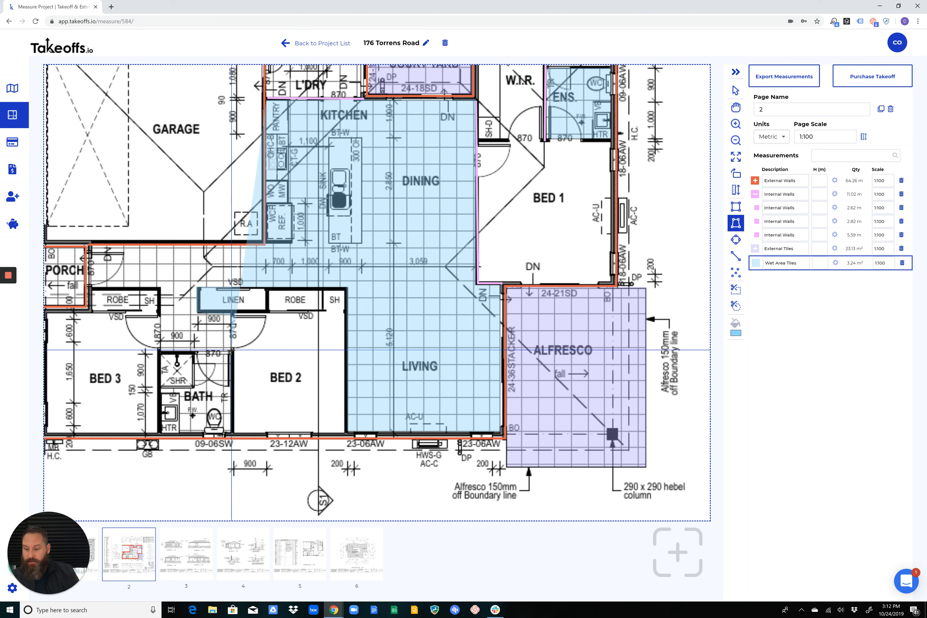
click(232, 350)
click(160, 351)
click(160, 286)
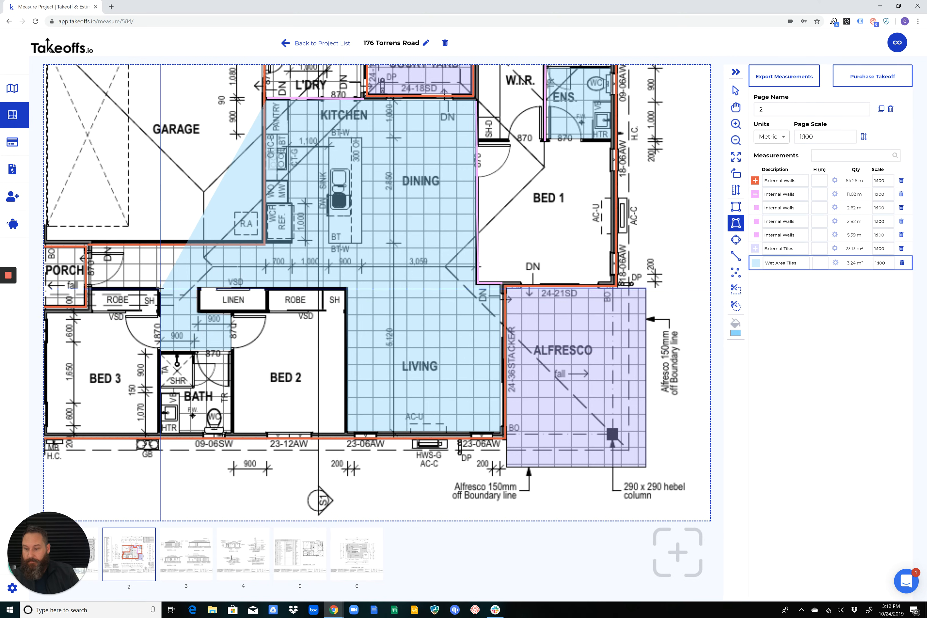
click(90, 286)
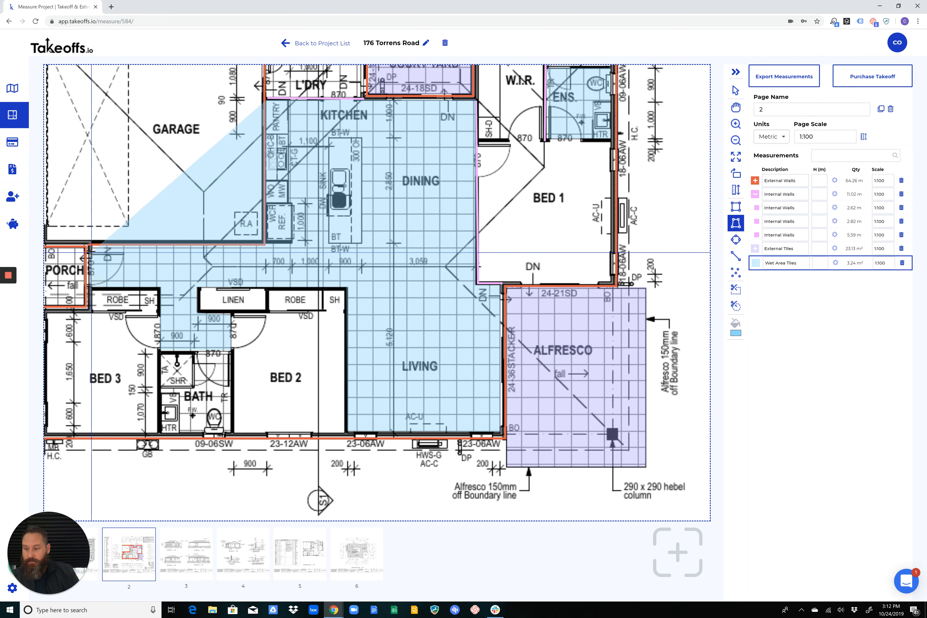
click(90, 244)
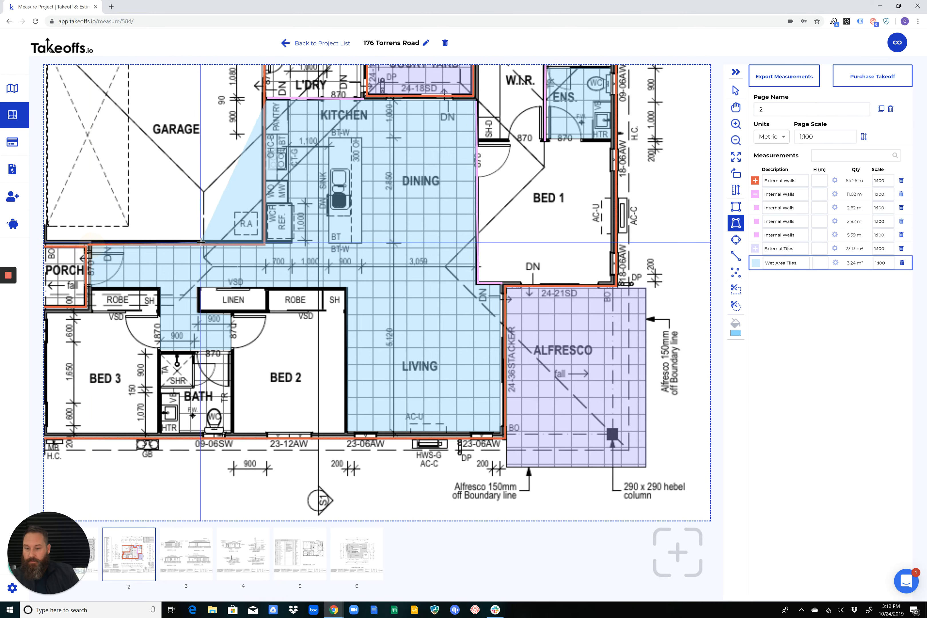
double_click(265, 243)
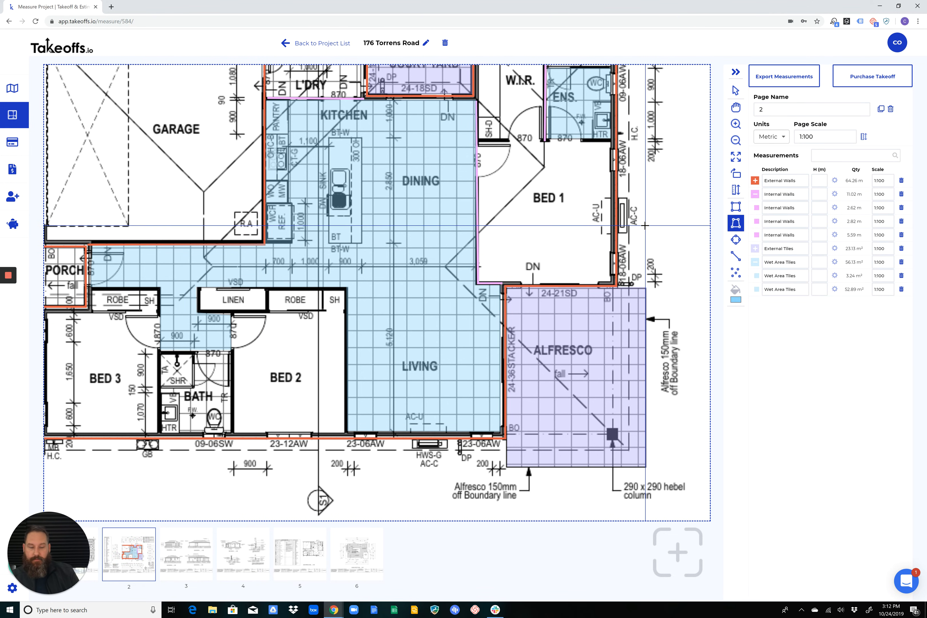
Rename the Wet Area Tiles group to Internal Tiles and collapse its individual measurements
scroll(445, 221, down, 3)
click(755, 264)
click(754, 263)
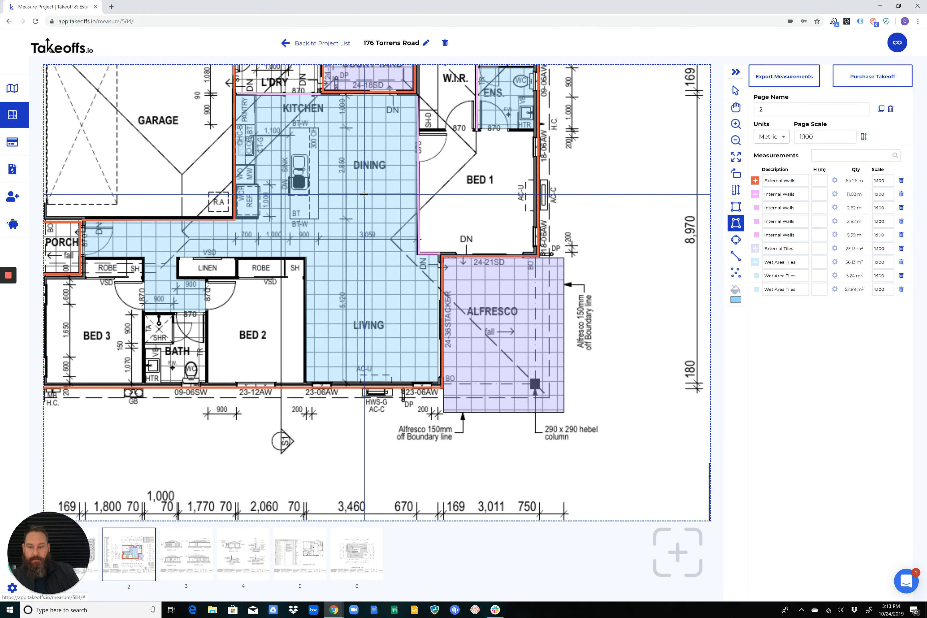
click(755, 263)
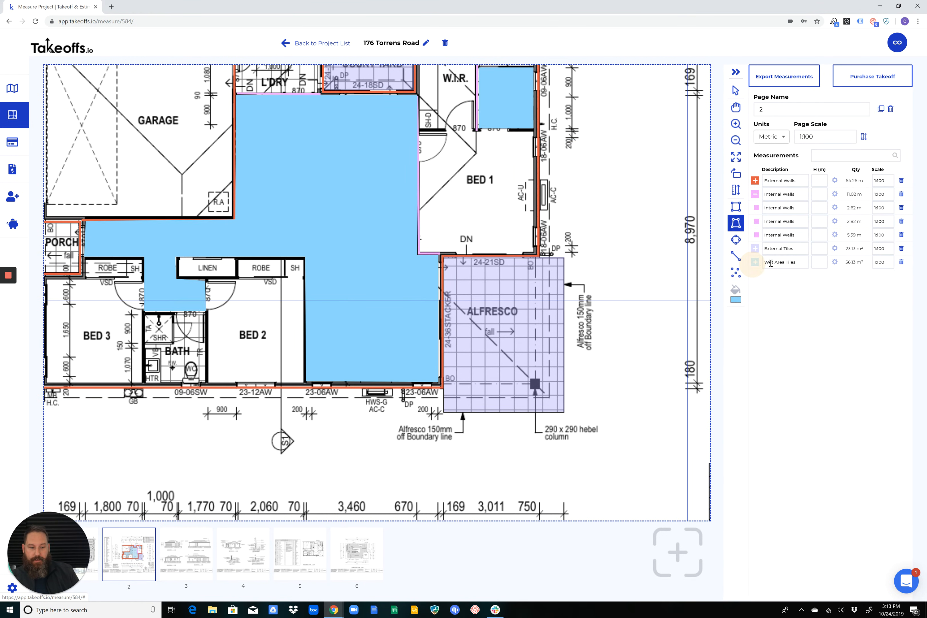
click(755, 263)
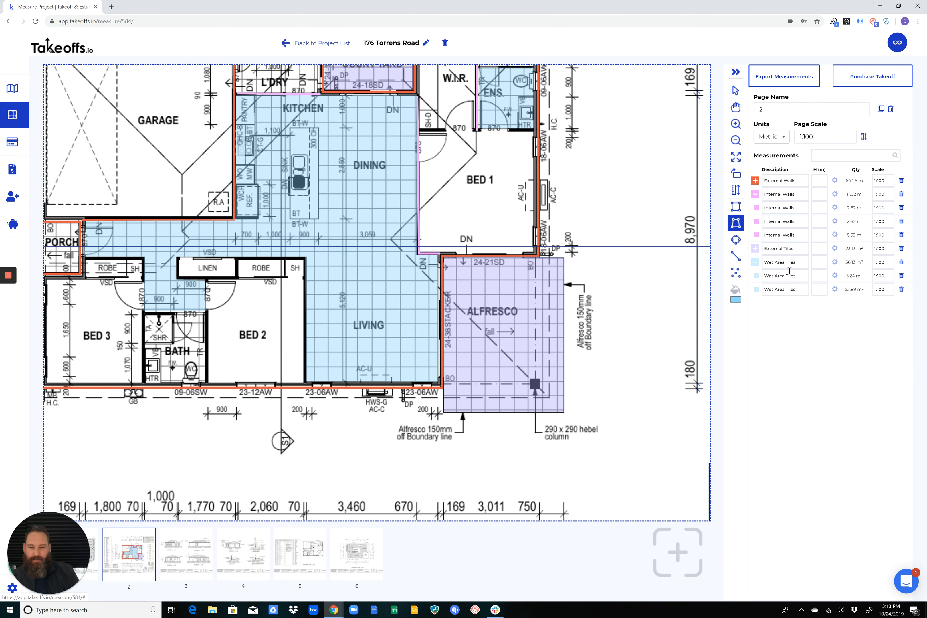
click(797, 265)
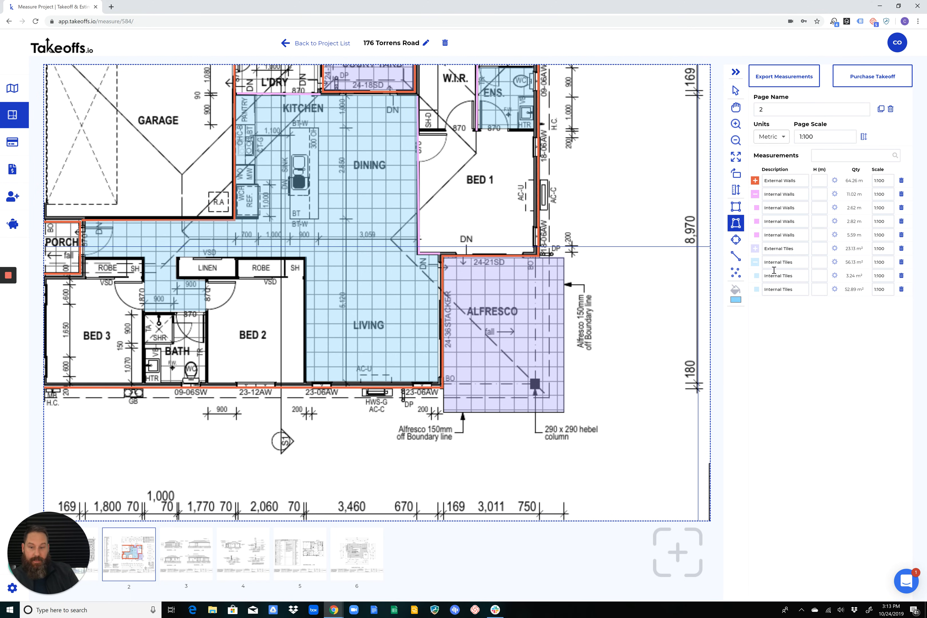
click(755, 262)
Clone the measured floor plan page 2 to get a second copy of the plan for measuring
scroll(410, 213, down, 1)
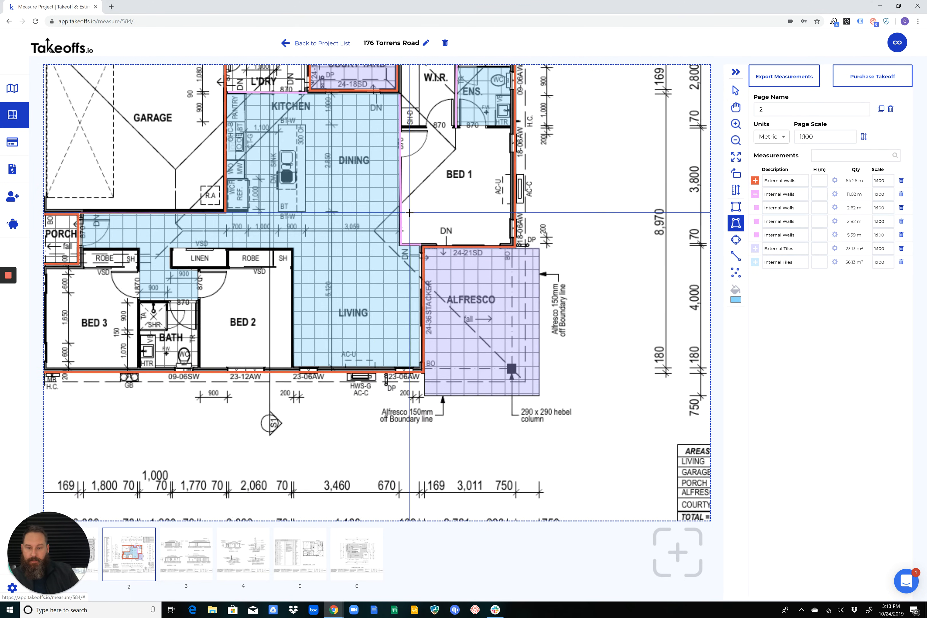
scroll(409, 213, down, 4)
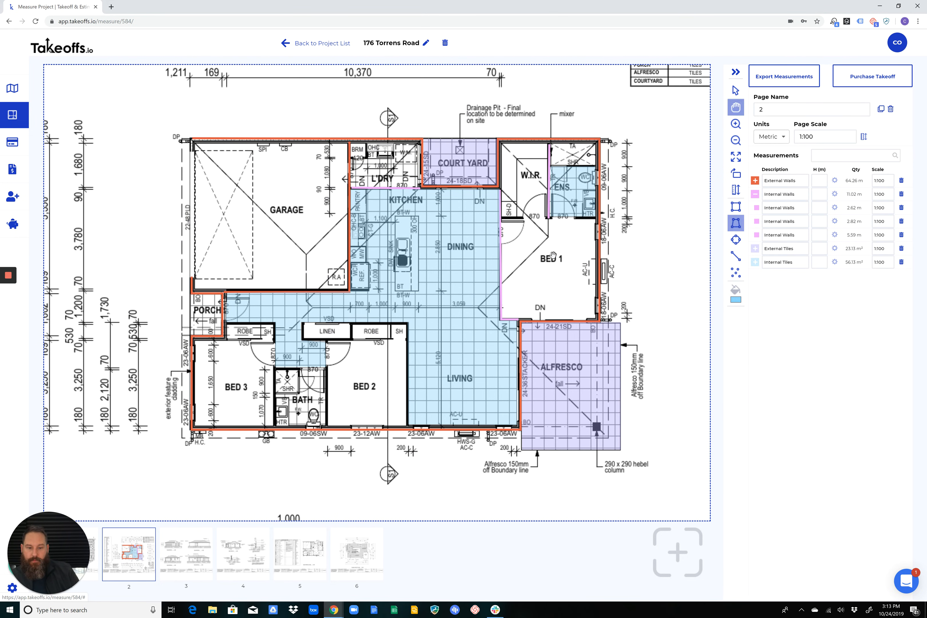
drag(554, 255, 475, 206)
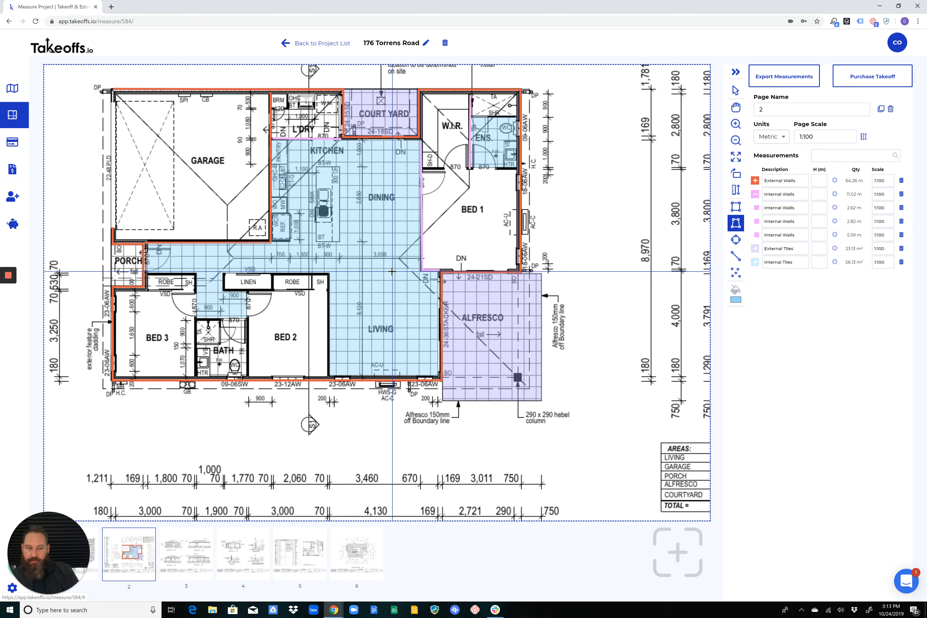
click(881, 110)
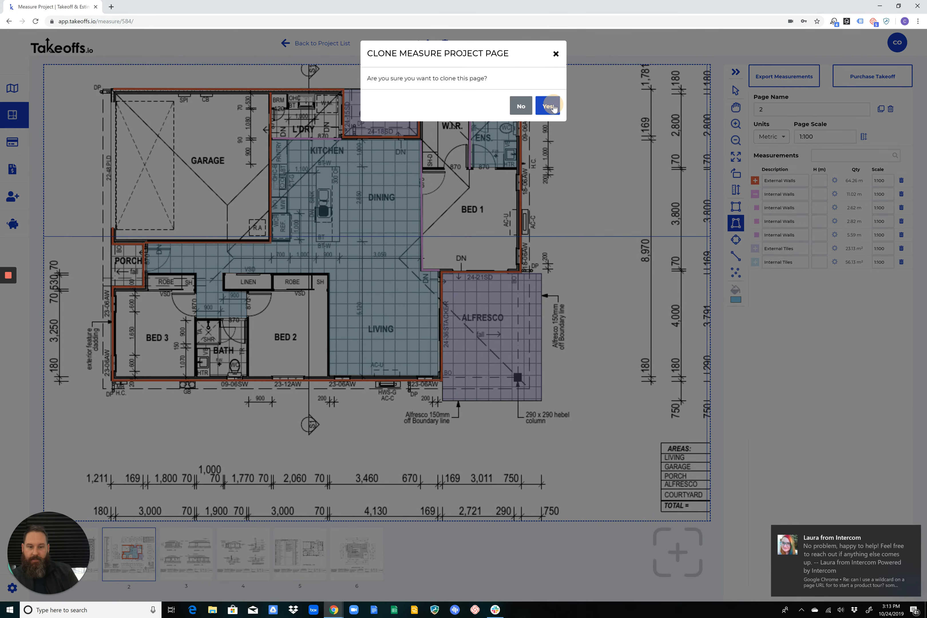
click(549, 106)
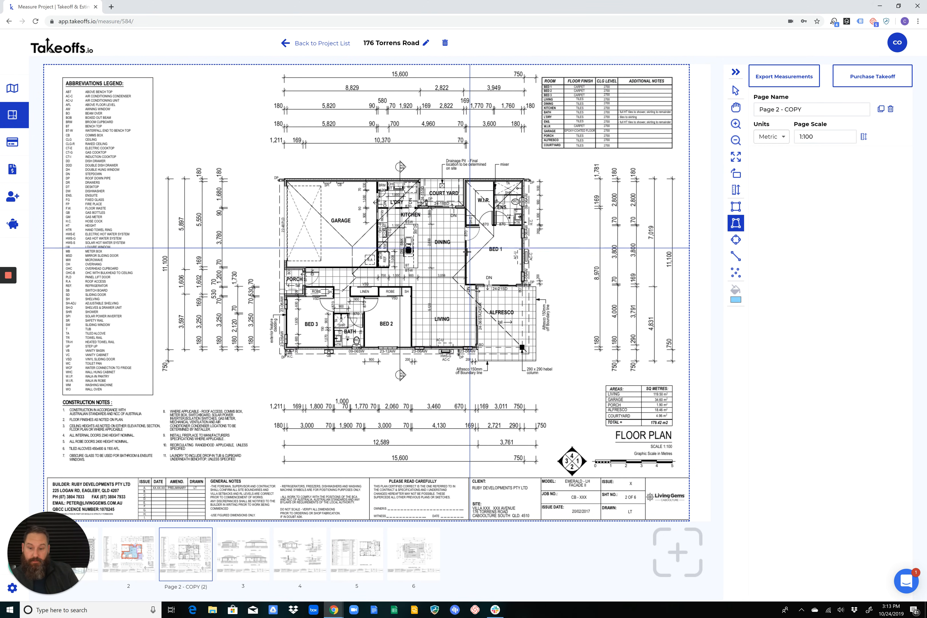
scroll(467, 251, up, 4)
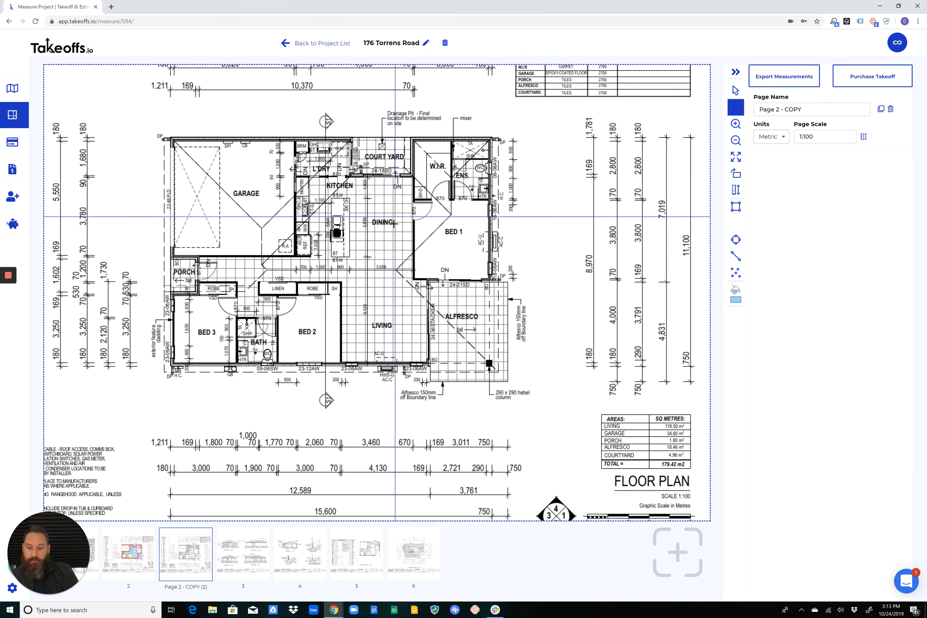
scroll(395, 217, up, 3)
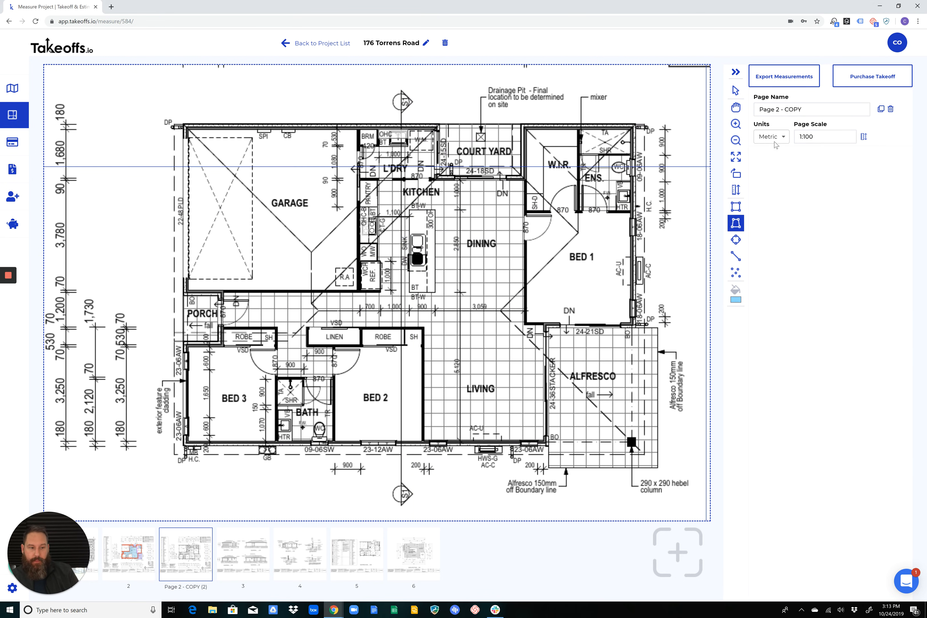
Rename the cloned floor plan page as Drywall and dismiss the desktop notification
triple_click(808, 110)
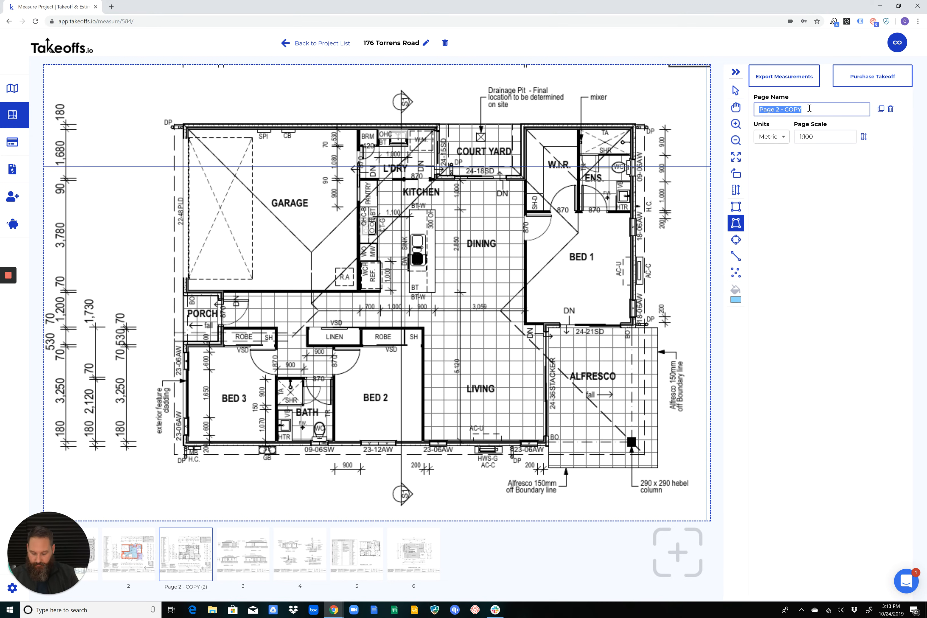
key(BackSpace)
text(Dr)
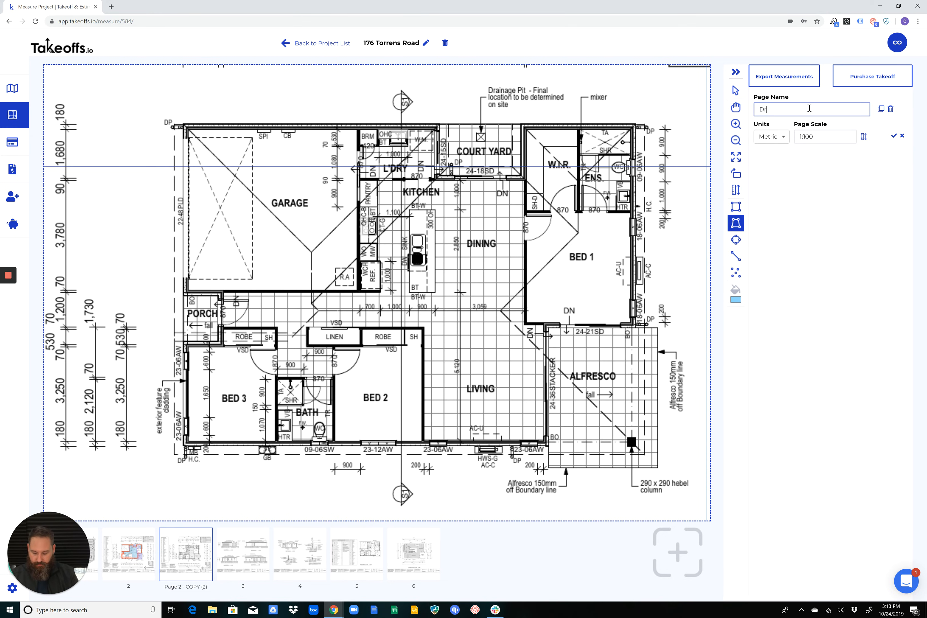
text(ywall)
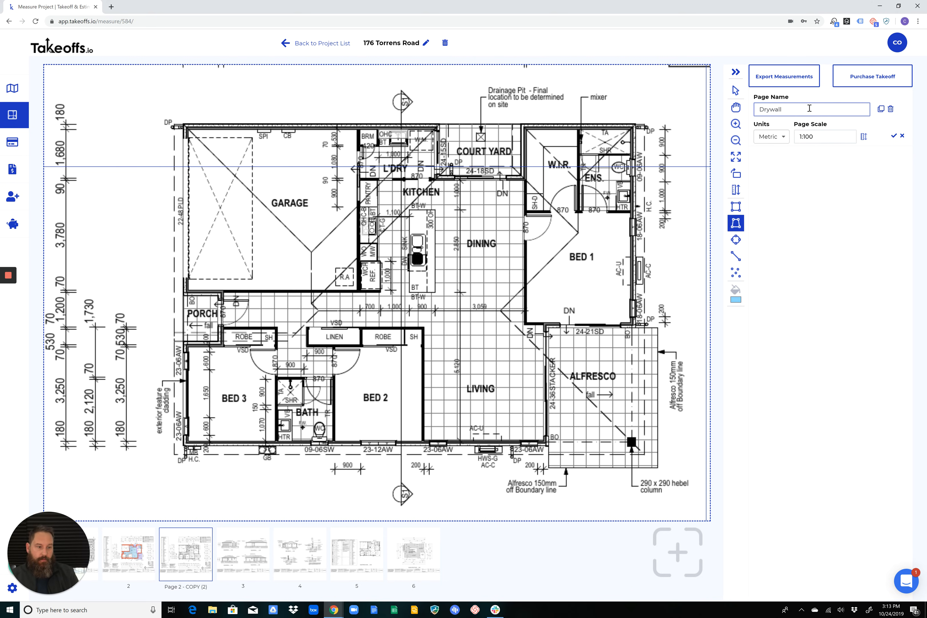
click(894, 135)
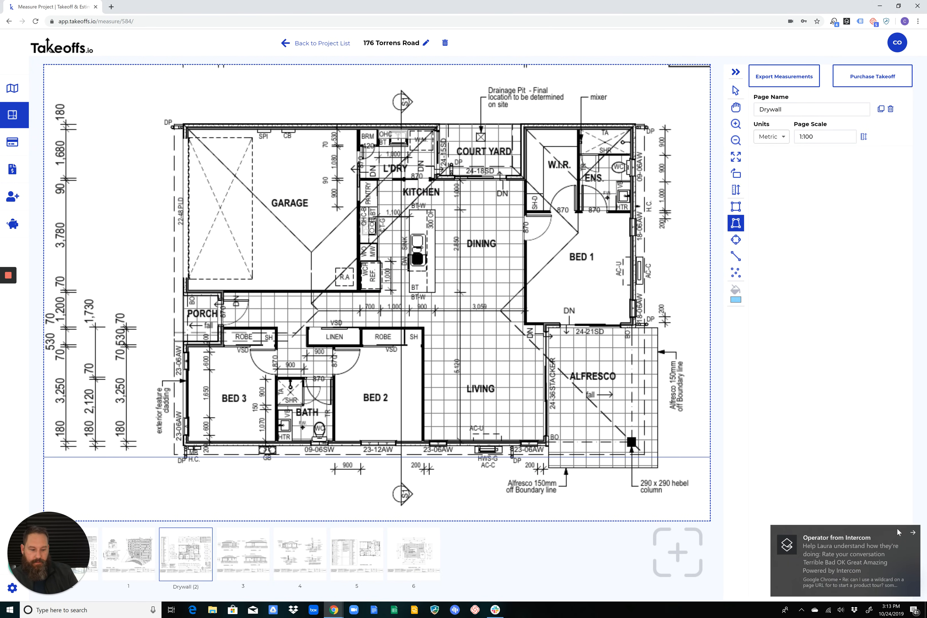
click(913, 534)
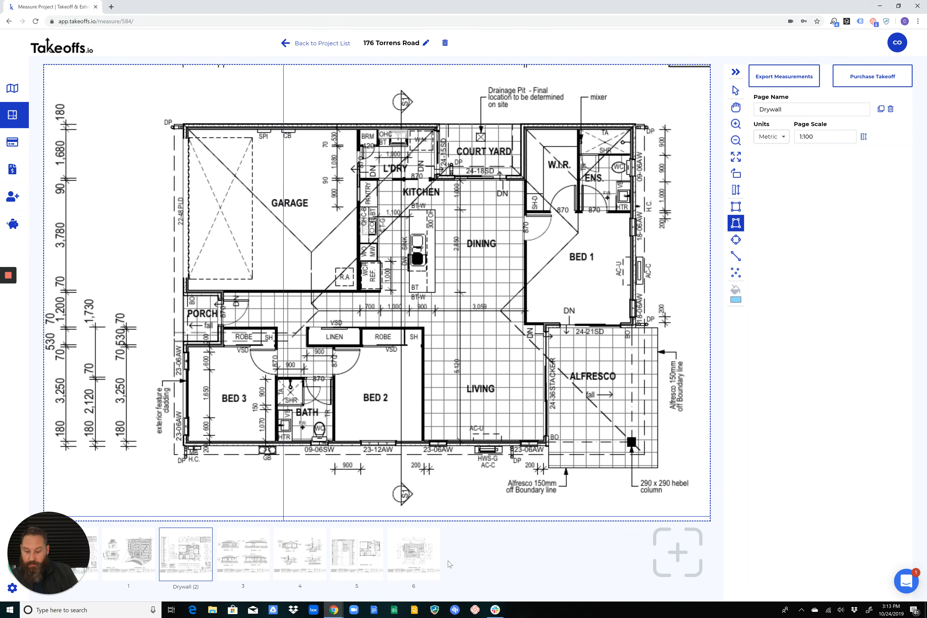
Open electrical plan page 5 and place a count marker on the upper light beside the kitchen island
click(360, 553)
scroll(534, 285, up, 3)
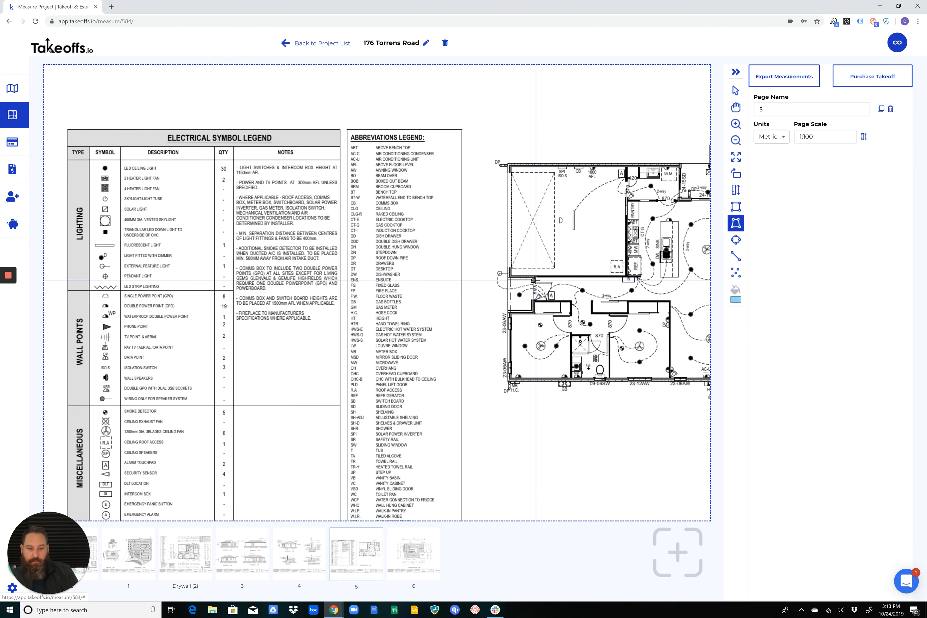
middle_drag(639, 283, 445, 232)
middle_drag(569, 232, 471, 217)
click(736, 272)
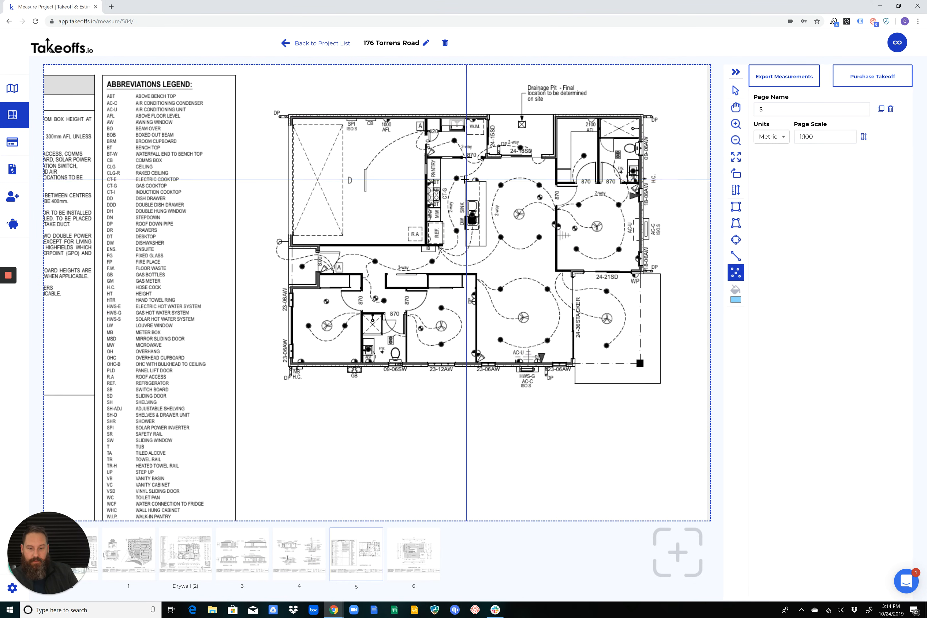
click(456, 178)
Name the new marker count LED Light
triple_click(795, 182)
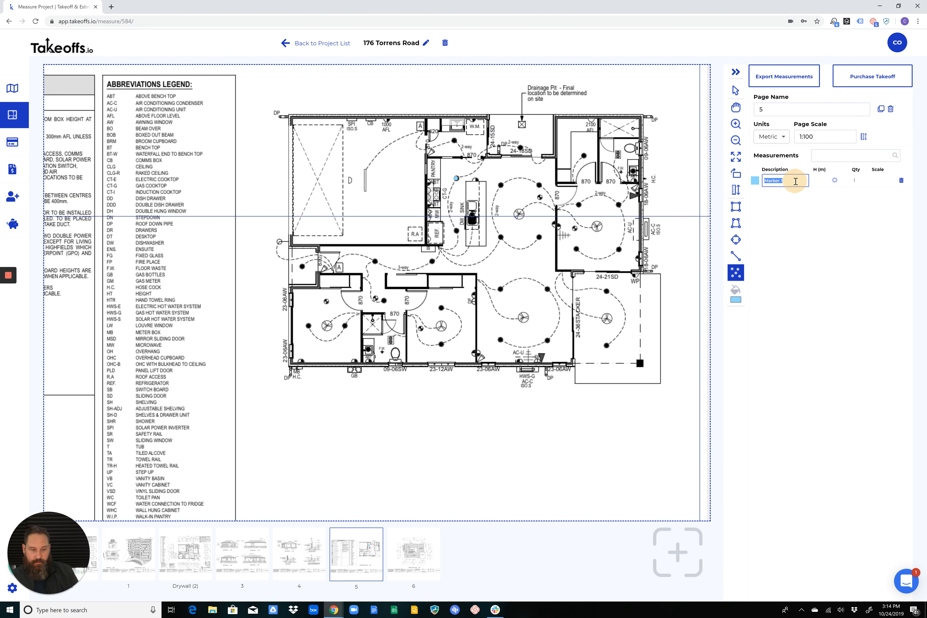
text(LED Lig)
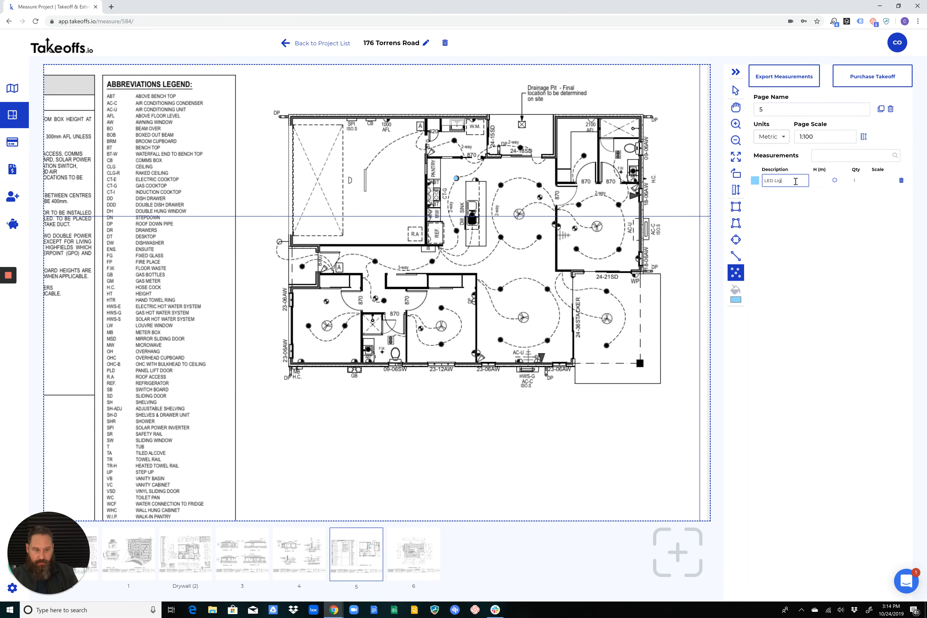
text(ht)
key(Return)
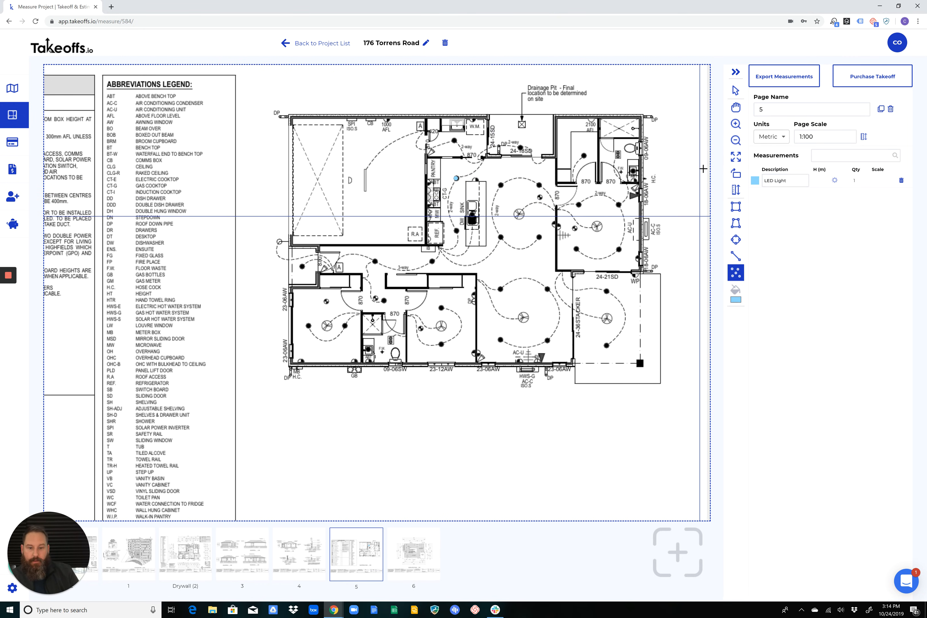
Add LED Light markers on the four dining lights, the three hallway lights and Bed 2's upper light, and check the quantity
click(501, 184)
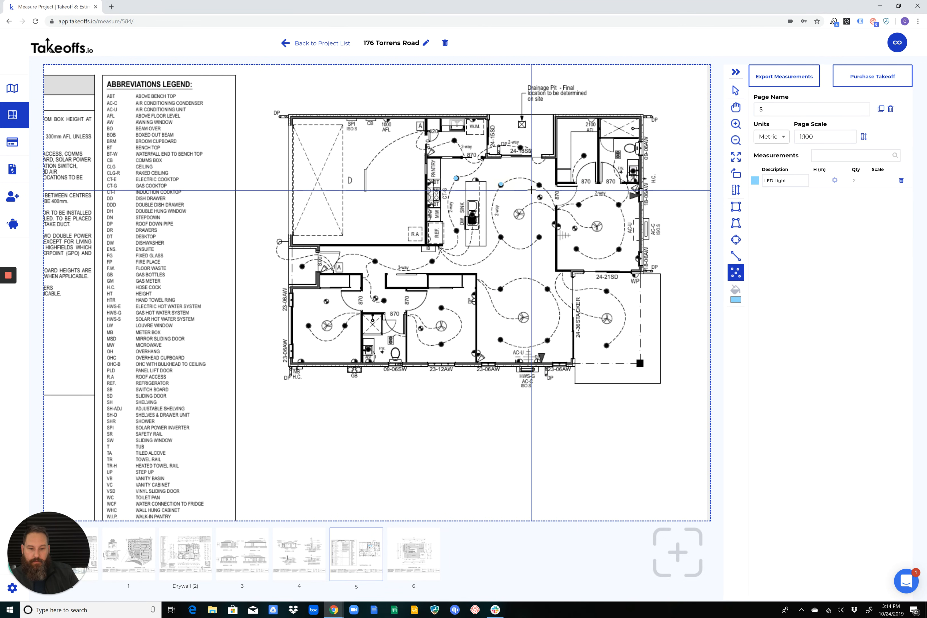
click(540, 185)
click(539, 237)
click(501, 237)
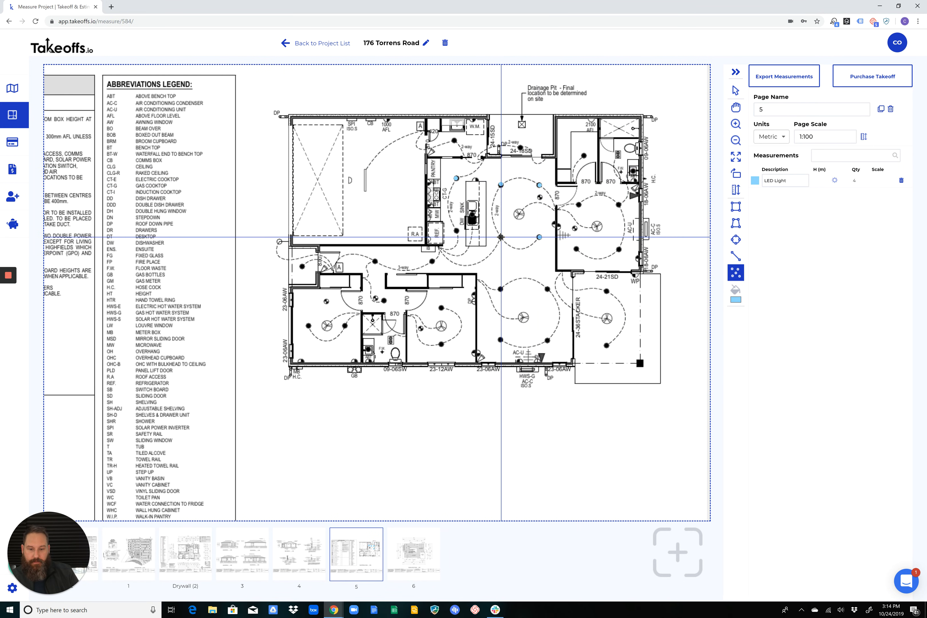
click(433, 261)
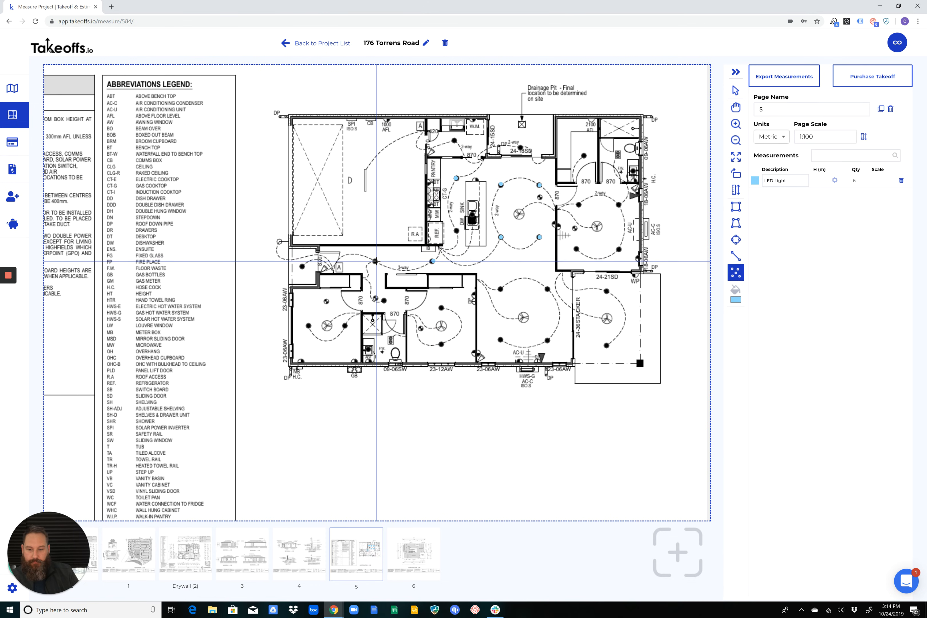
click(375, 261)
click(384, 300)
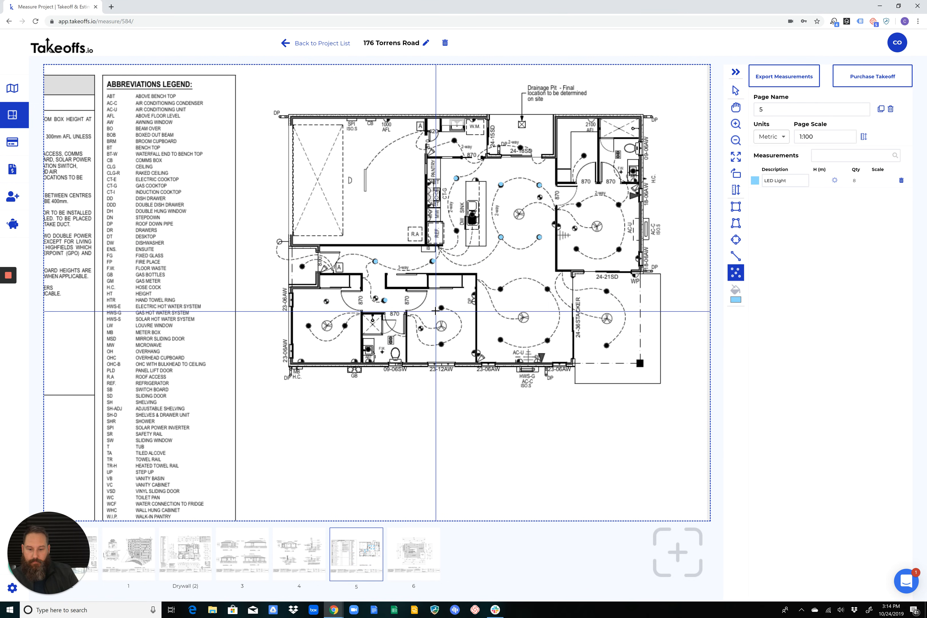
click(441, 307)
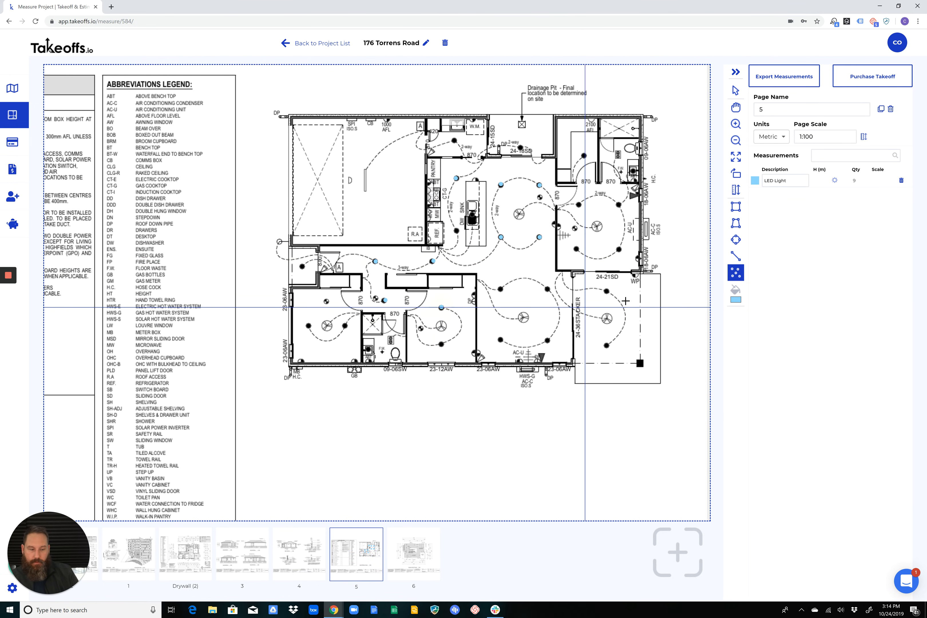
double_click(854, 181)
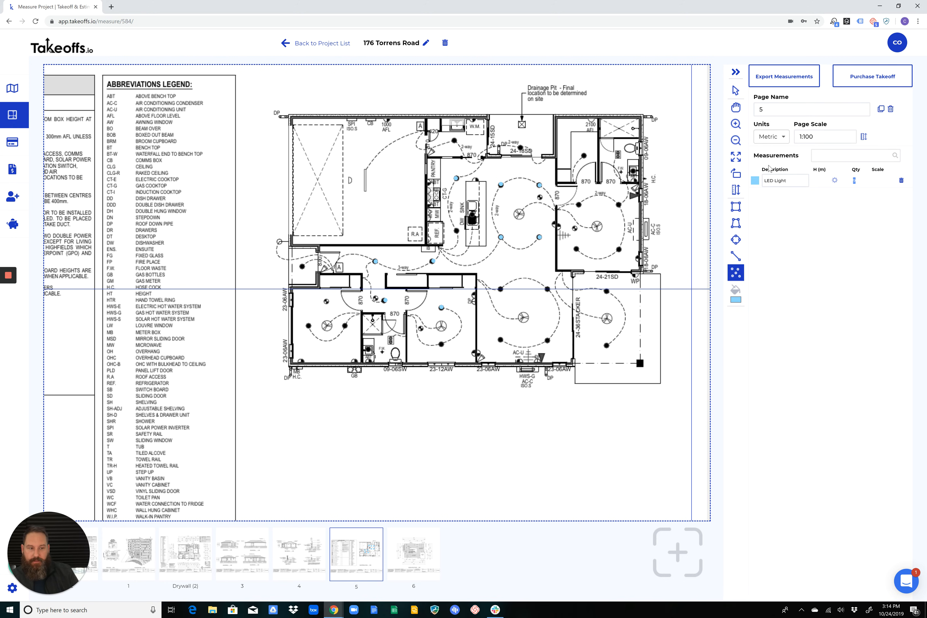
Delete the LED Light marker at the kitchen end of the hallway
click(735, 91)
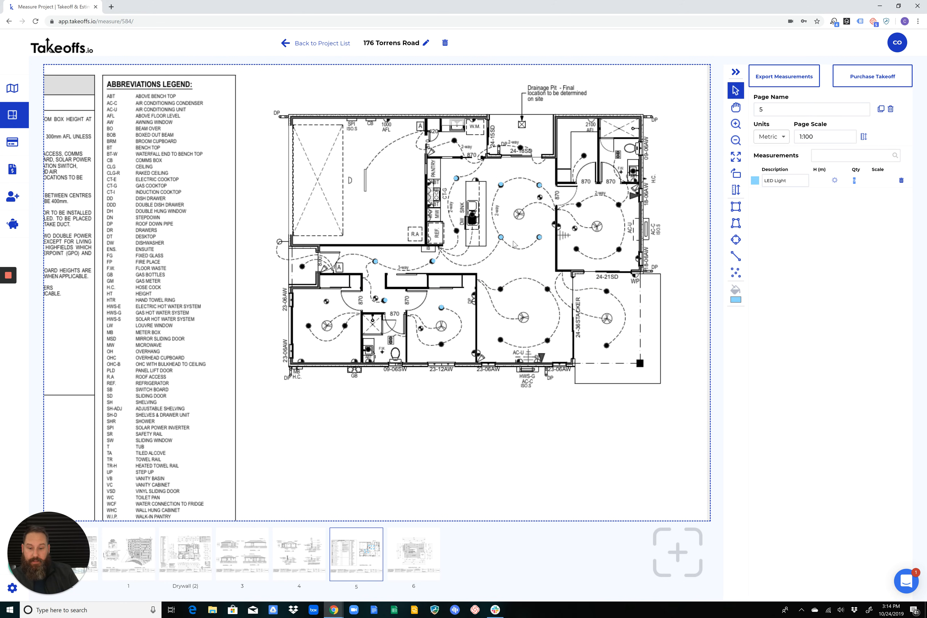
click(442, 308)
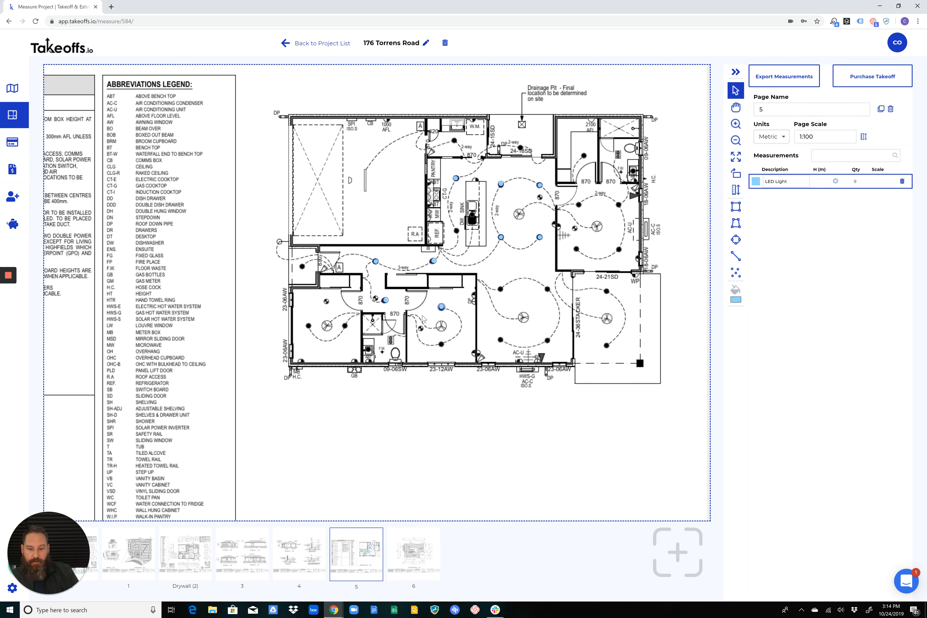
click(433, 261)
mouse_move(433, 260)
mouse_down()
mouse_move(441, 261)
mouse_move(433, 261)
mouse_up()
key(Delete)
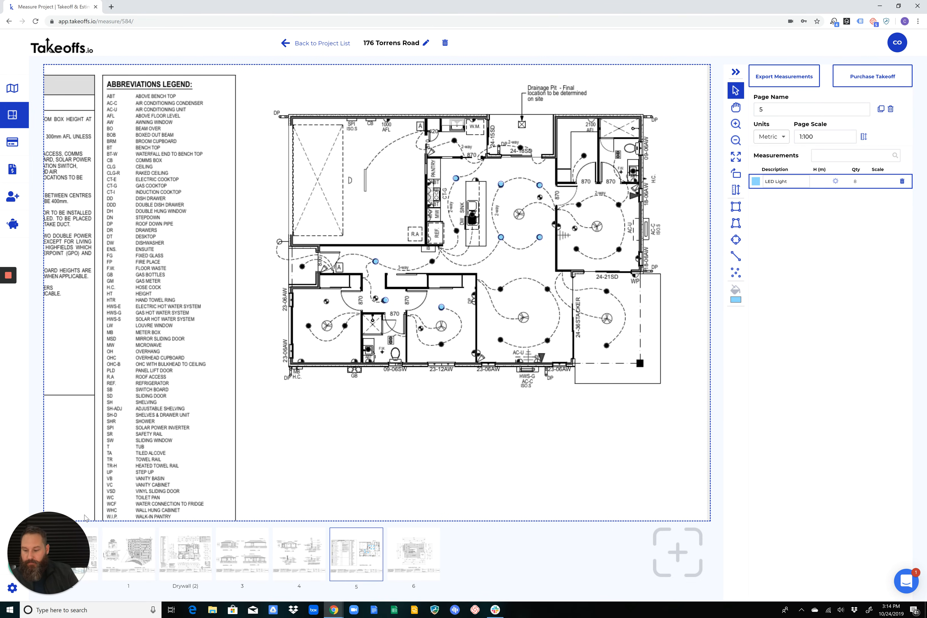
On measured floor plan page 2, shorten the Internal Walls line between laundry and kitchen to 2.44 m, and delete that line
click(92, 552)
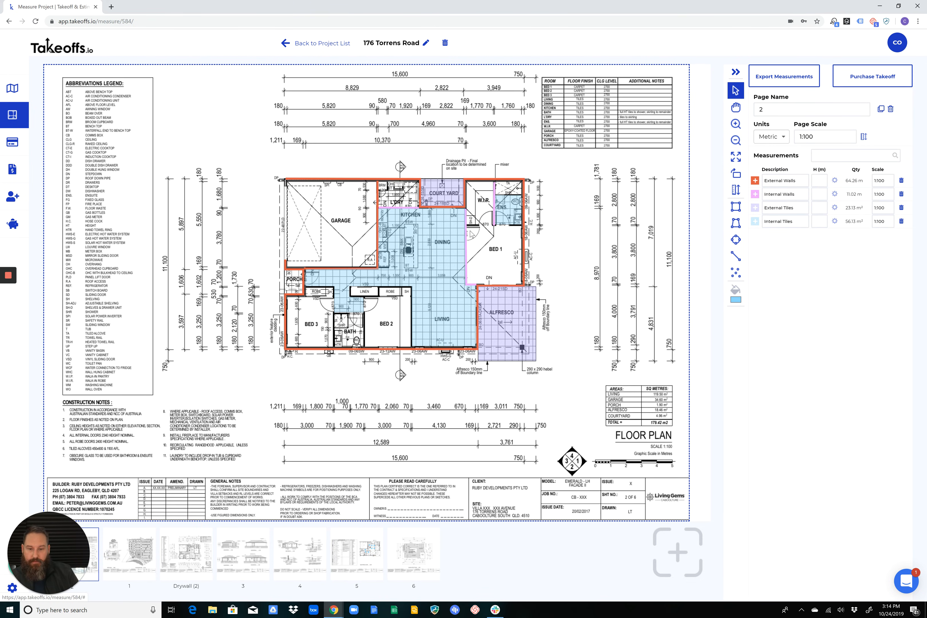
scroll(470, 231, up, 5)
click(736, 107)
drag(597, 287, 435, 215)
click(735, 90)
click(342, 177)
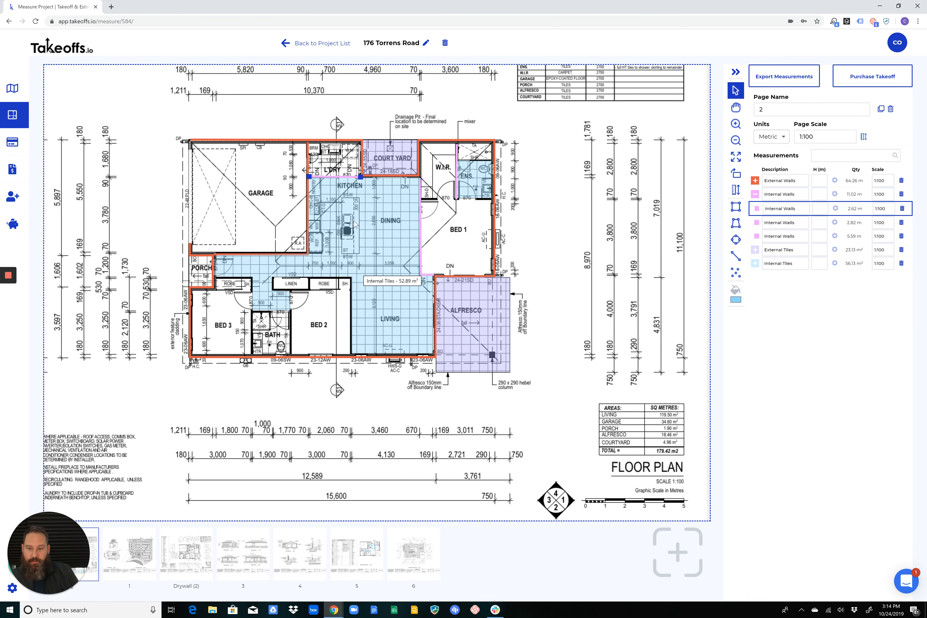
mouse_move(361, 176)
mouse_down()
mouse_move(424, 176)
mouse_move(357, 175)
mouse_up()
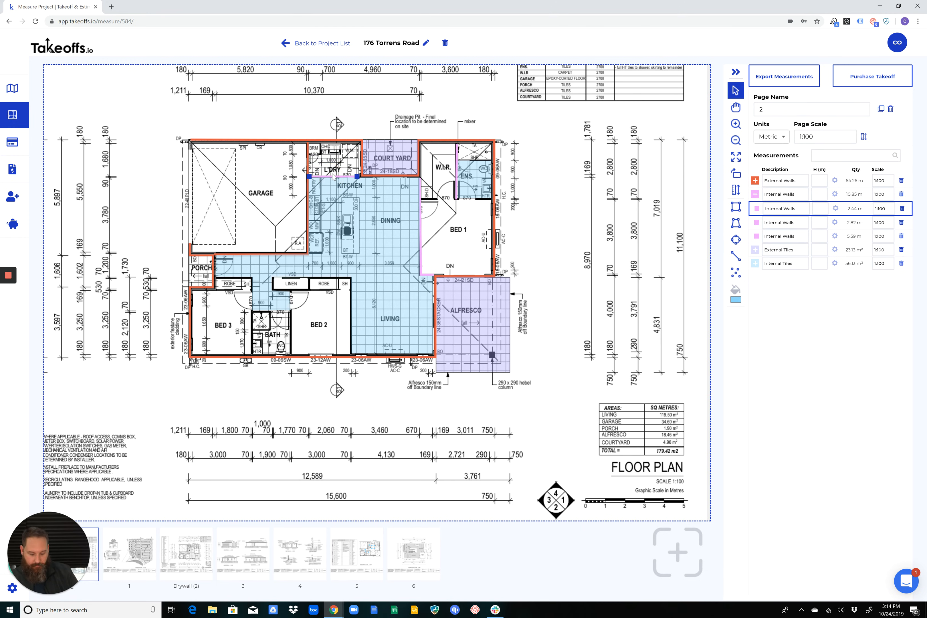
click(901, 208)
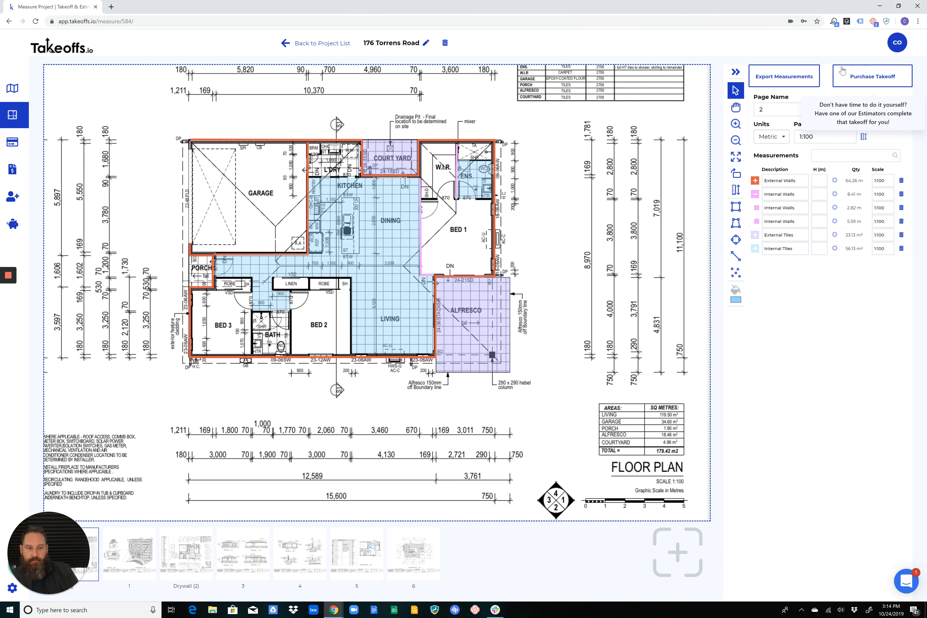
Open the purchase takeoff request form for this plan, review its project type and detail options, and cancel it
click(872, 78)
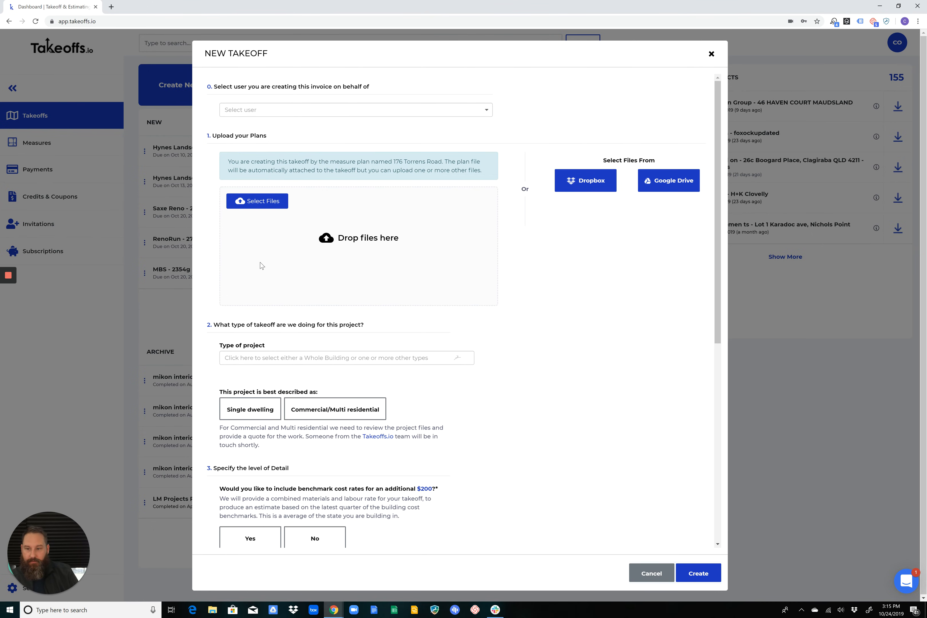
scroll(386, 240, down, 4)
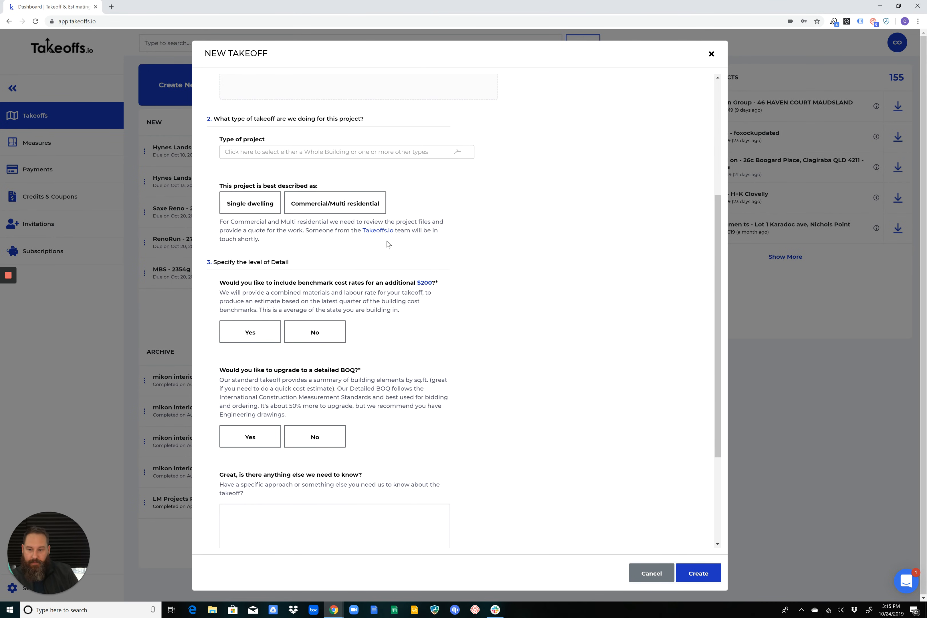
click(668, 572)
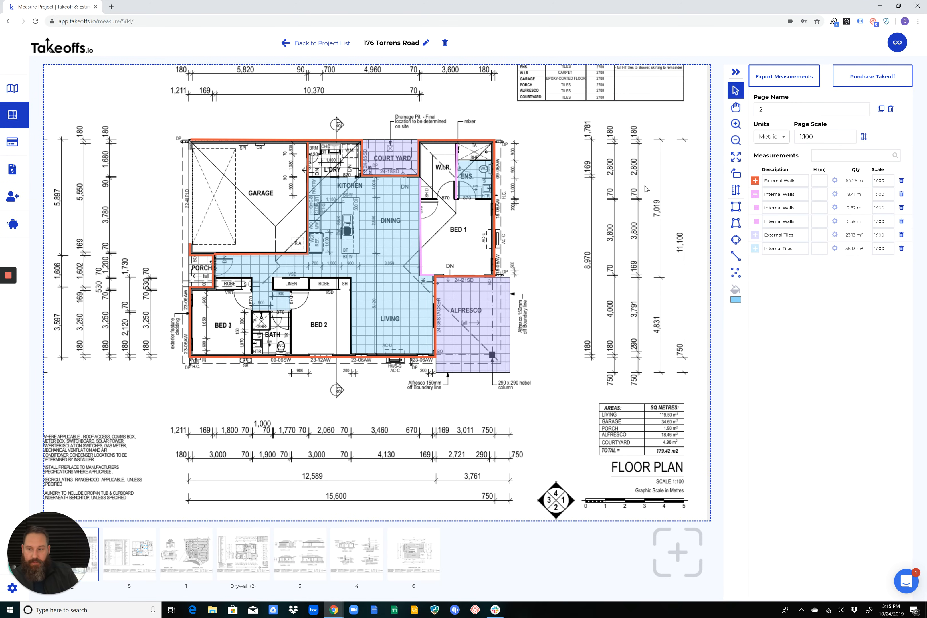
Export the project's measurements as a spreadsheet and open the downloaded file in Excel
click(787, 76)
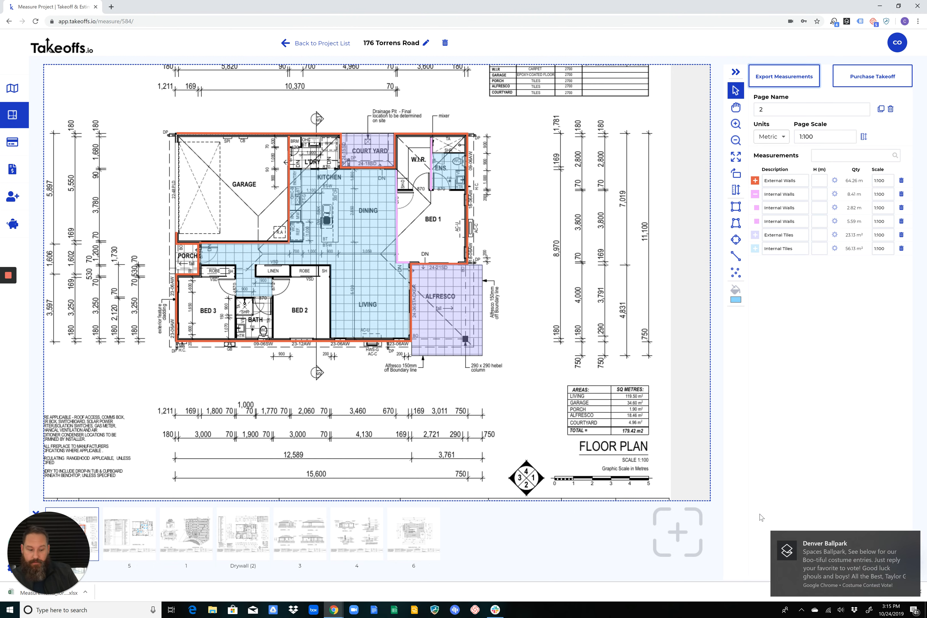
click(913, 538)
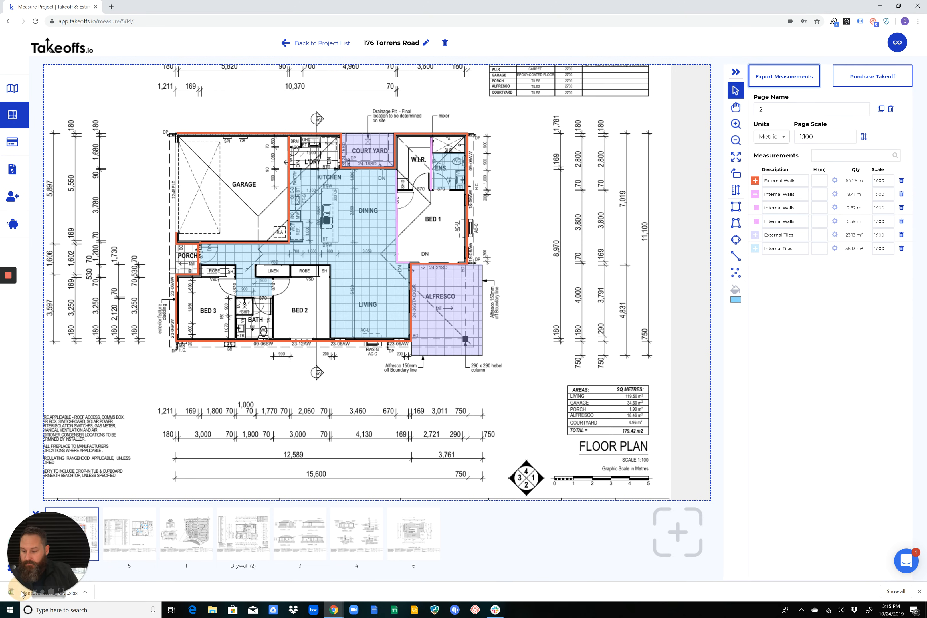
click(85, 590)
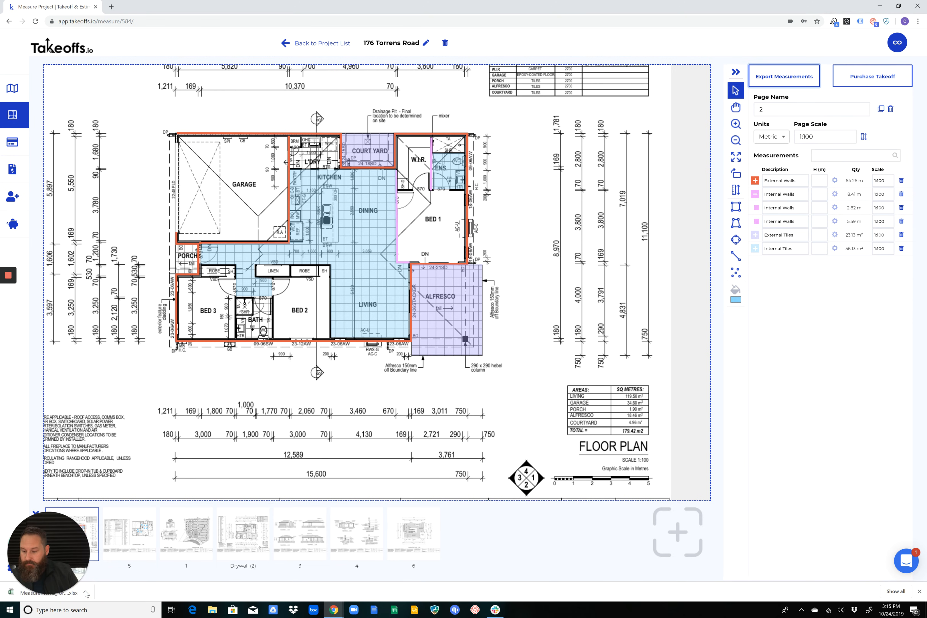
drag(84, 591, 104, 591)
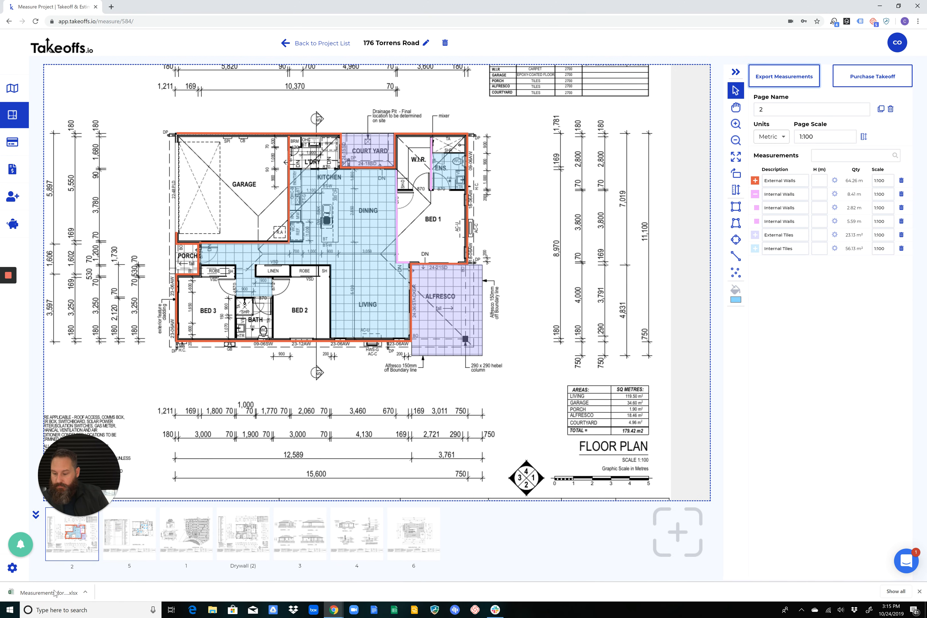
click(55, 593)
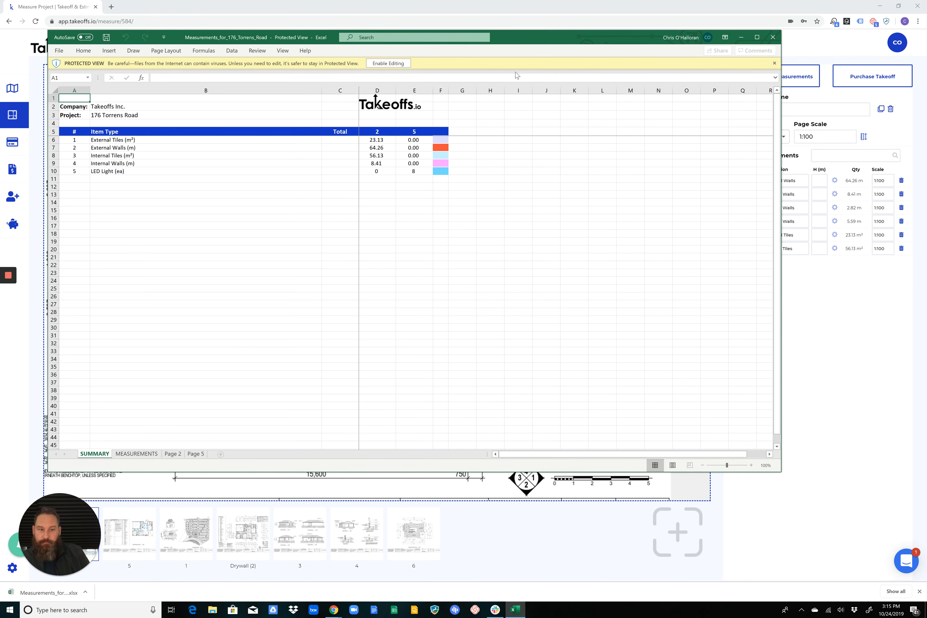
Enable editing of the exported workbook and check the company and project entries in B2 and B3 of the SUMMARY sheet
click(388, 63)
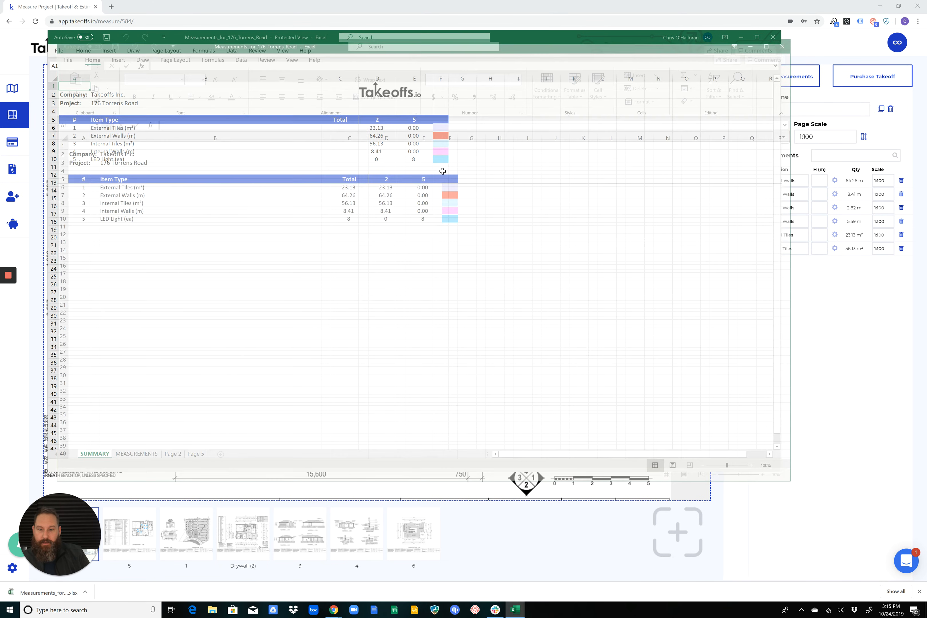
drag(602, 46, 606, 34)
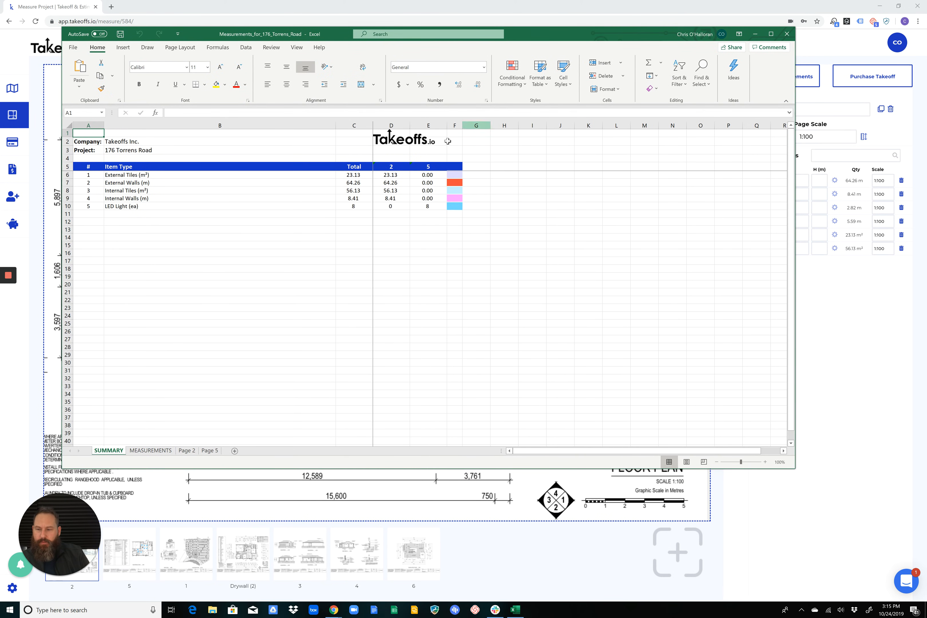
click(120, 143)
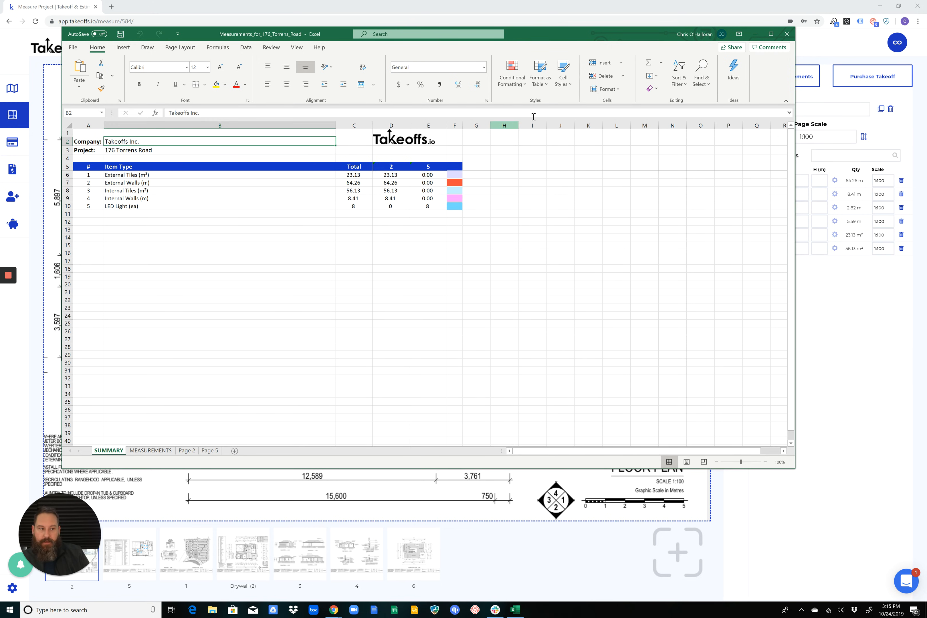
click(113, 149)
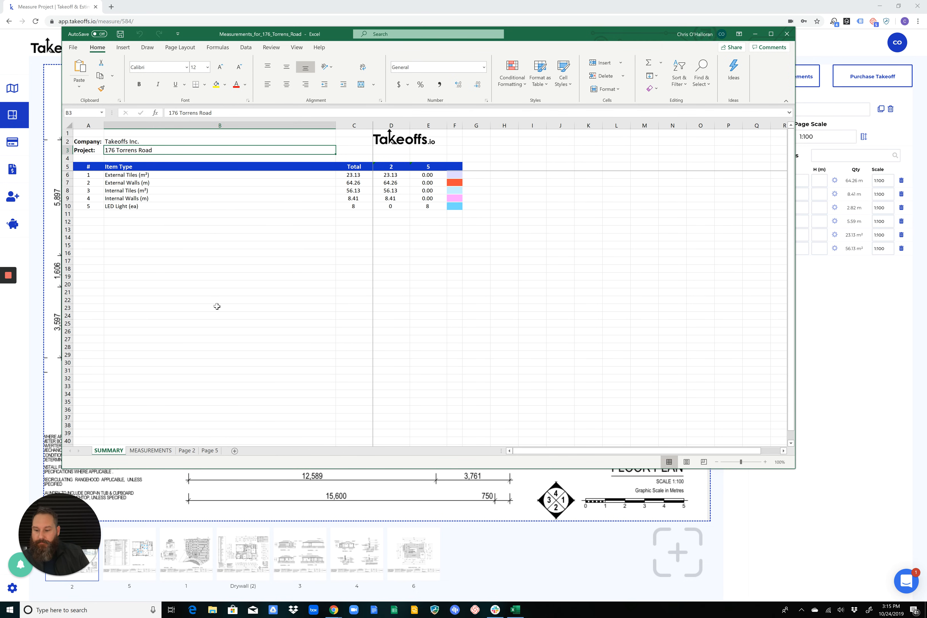
Examine the descriptions, units and quantities listed on the MEASUREMENTS sheet, from External Walls to LED Light
click(151, 450)
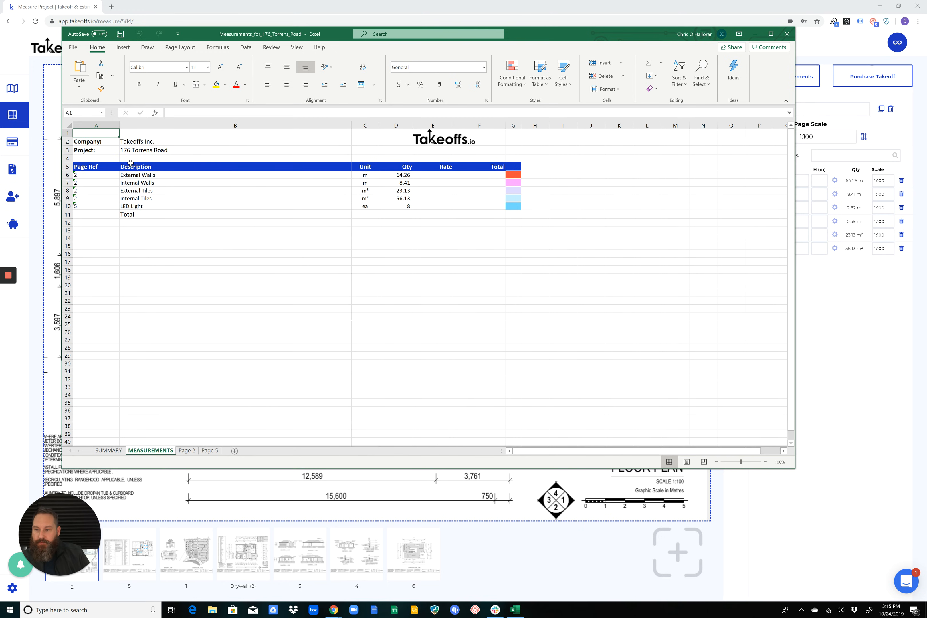
drag(130, 174, 138, 206)
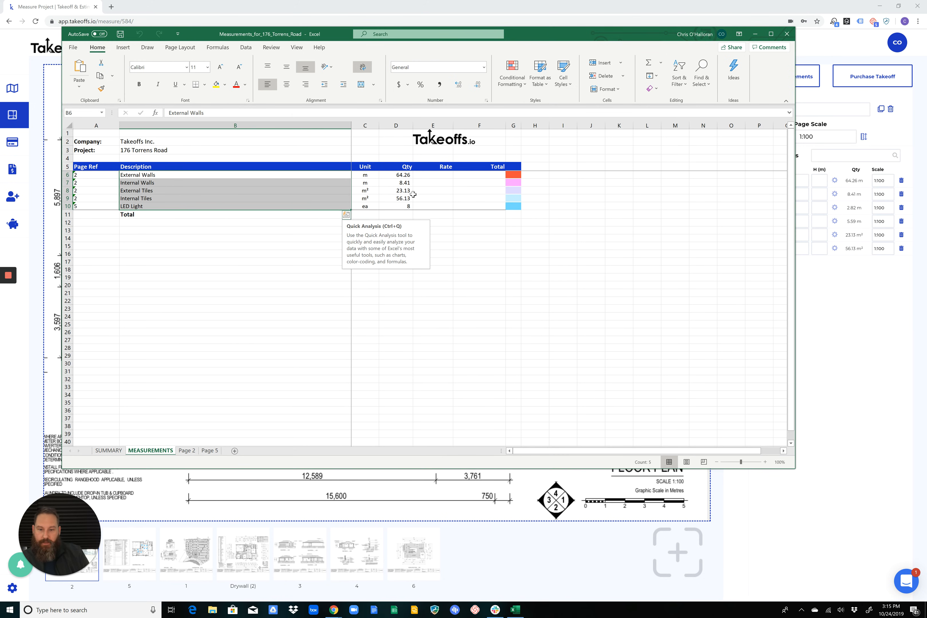
drag(365, 174, 366, 206)
key(ctrl+e)
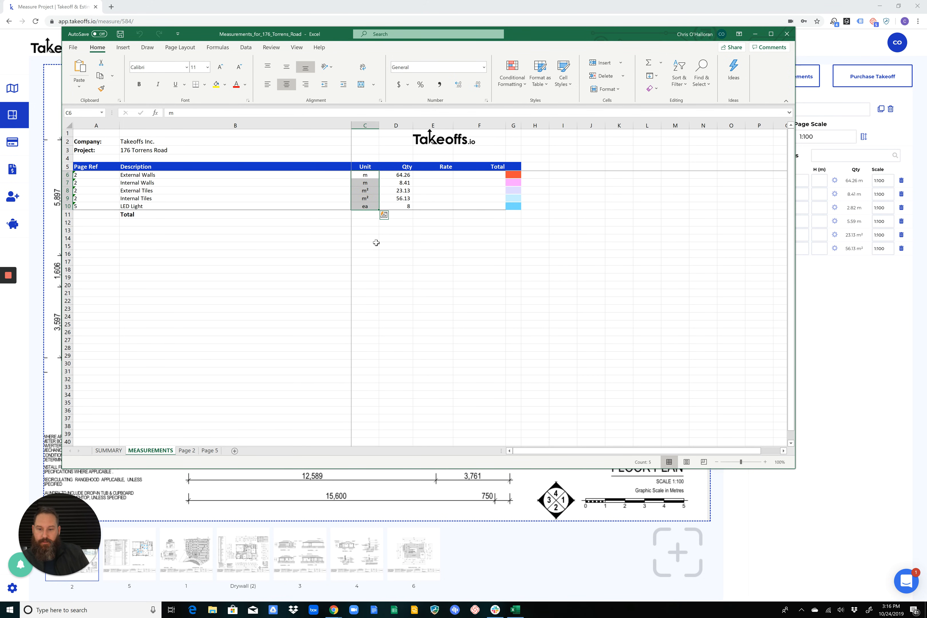
click(375, 242)
click(366, 175)
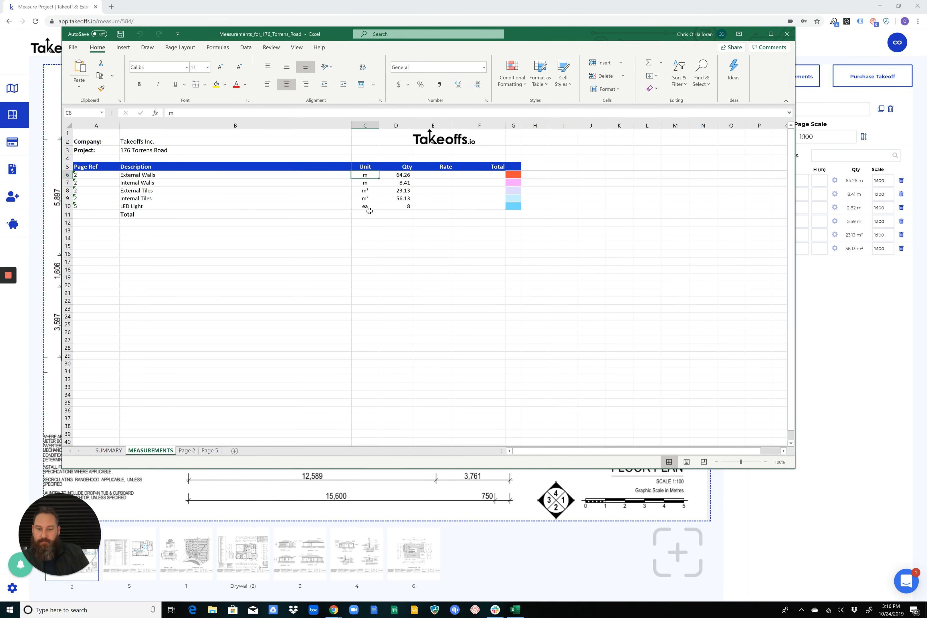
click(370, 191)
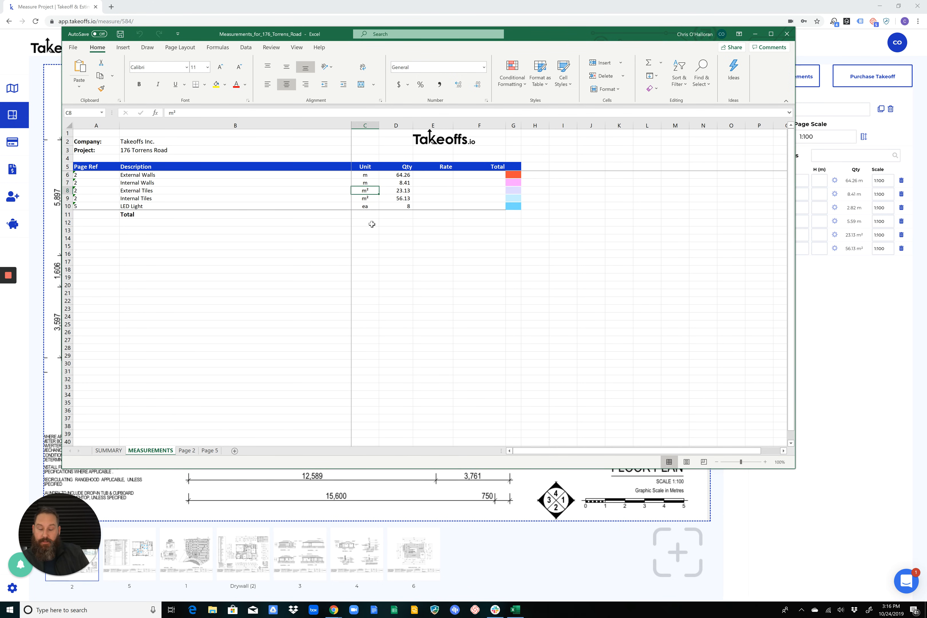
click(371, 207)
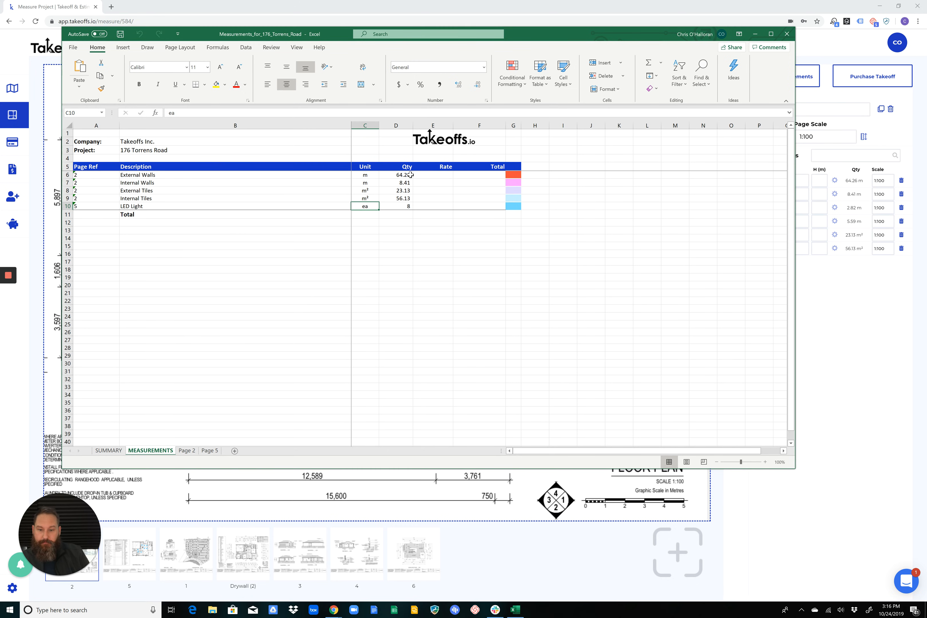
drag(409, 174, 405, 207)
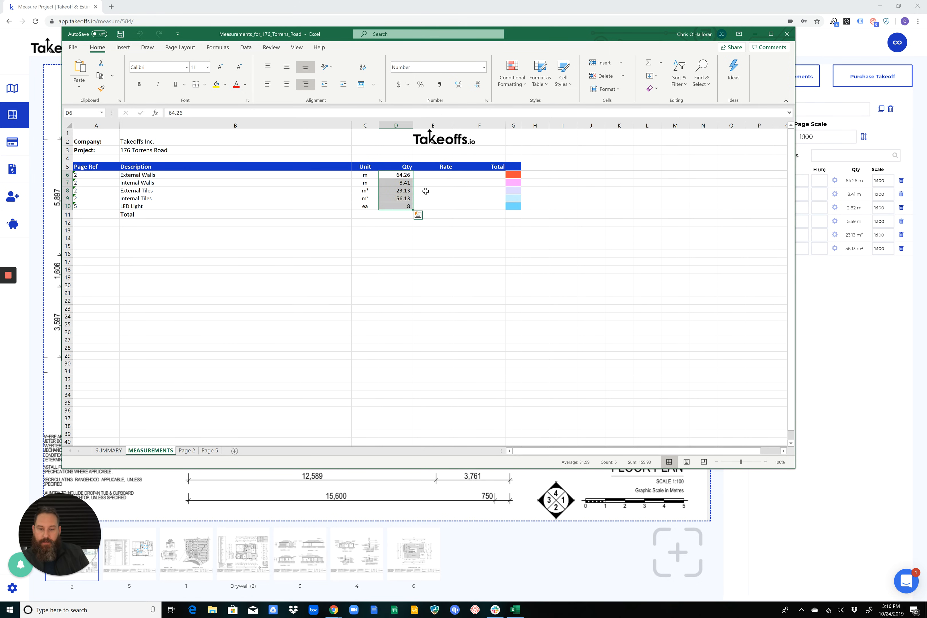
Enter a rate of 550 for External Walls, copy it down to LED Light, and check the line totals
click(434, 175)
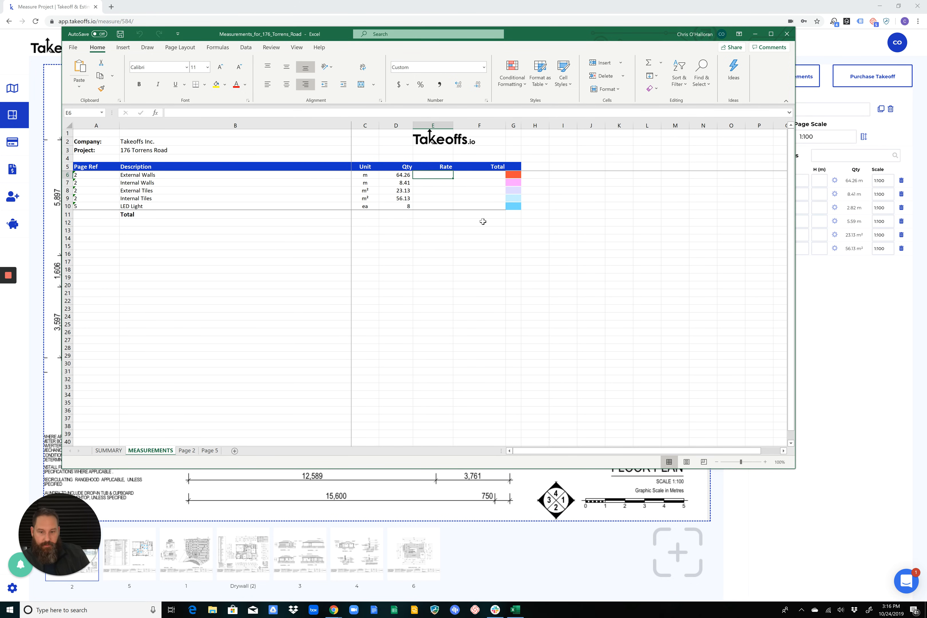
text(550)
key(Return)
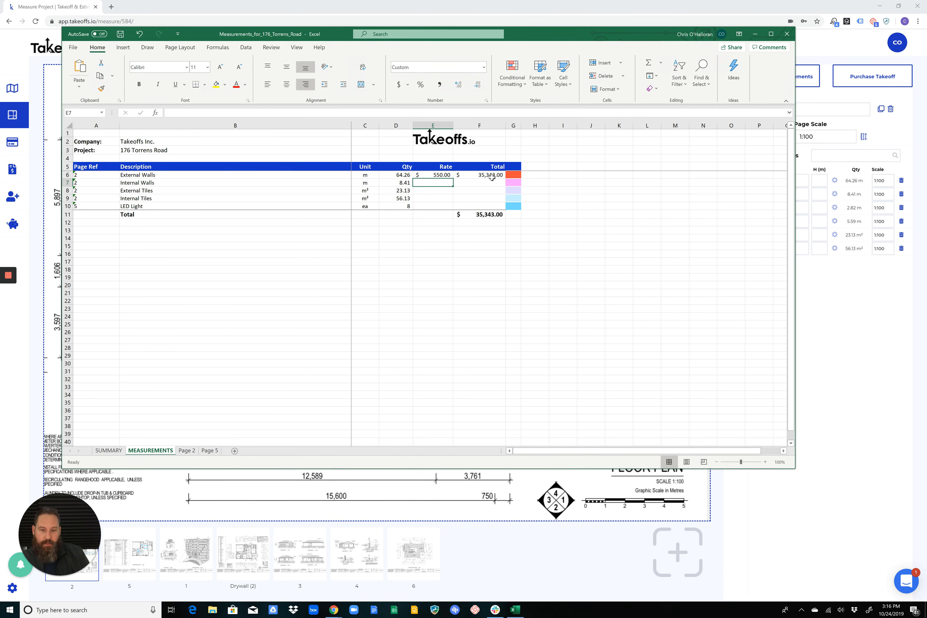
click(431, 176)
drag(453, 178, 446, 209)
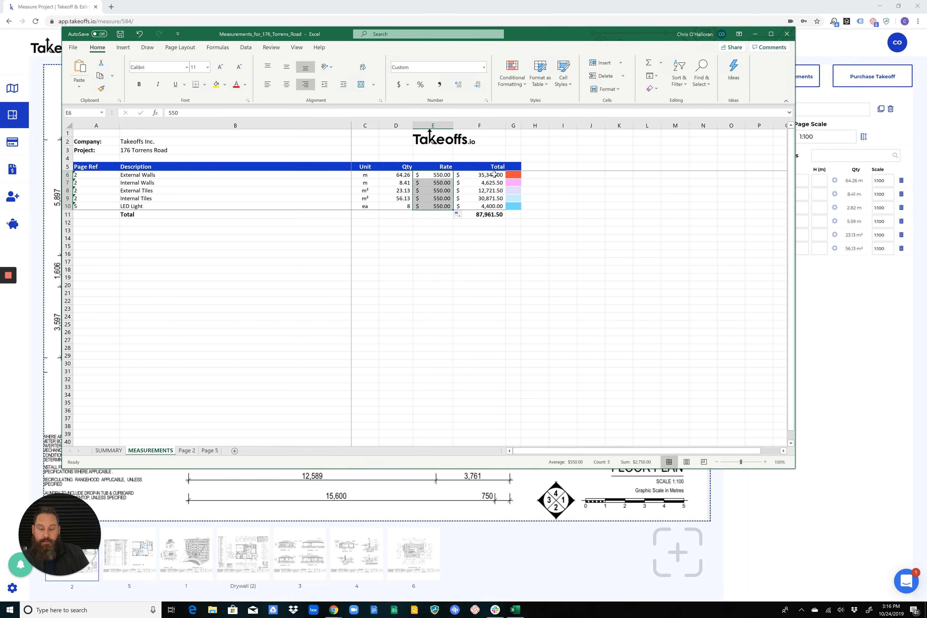
drag(494, 174, 498, 206)
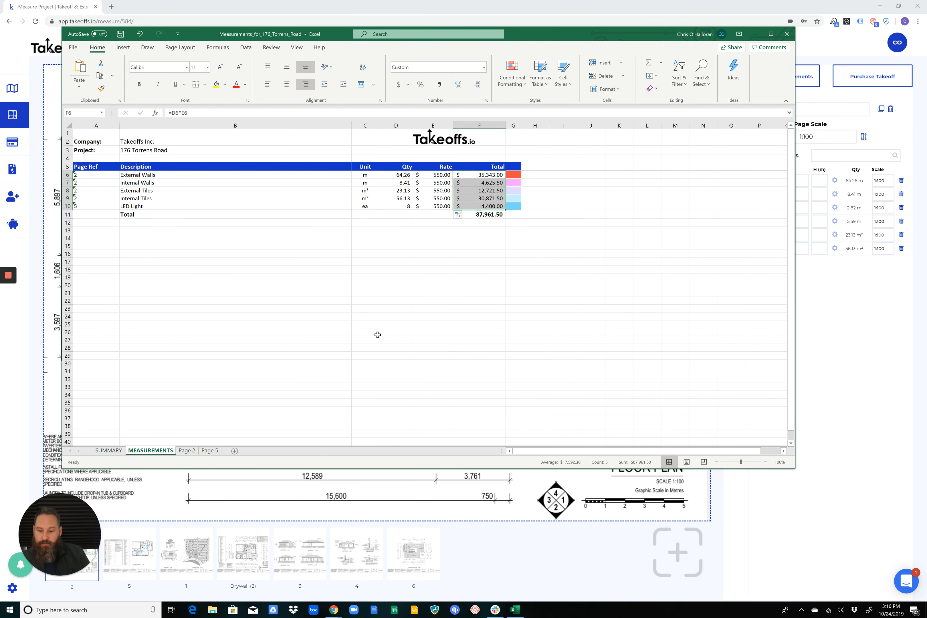
Examine the SUMMARY sheet's page 2 and page 5 columns, comparing the LED Light quantities per page with its total
click(116, 450)
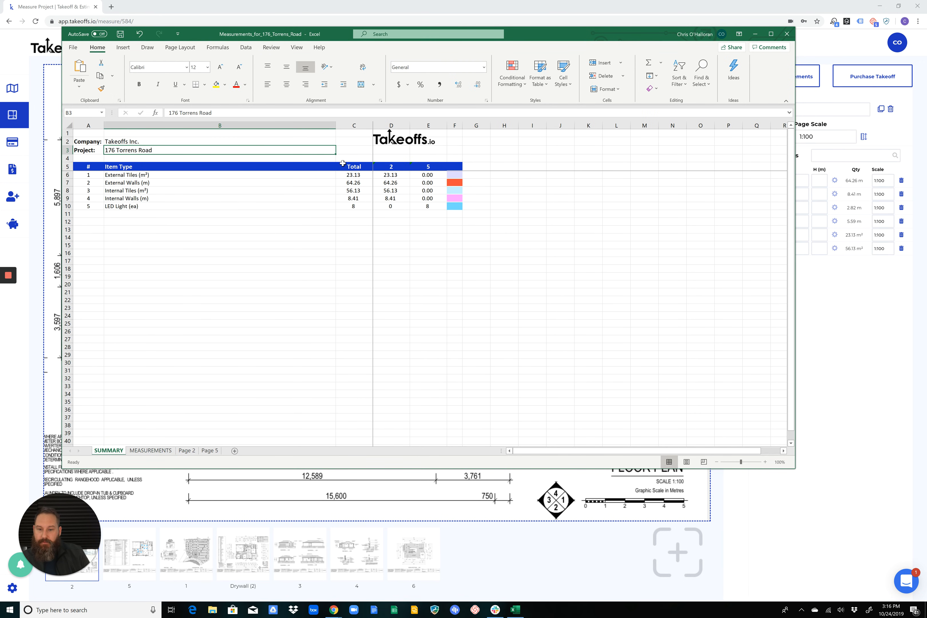
click(389, 165)
click(429, 166)
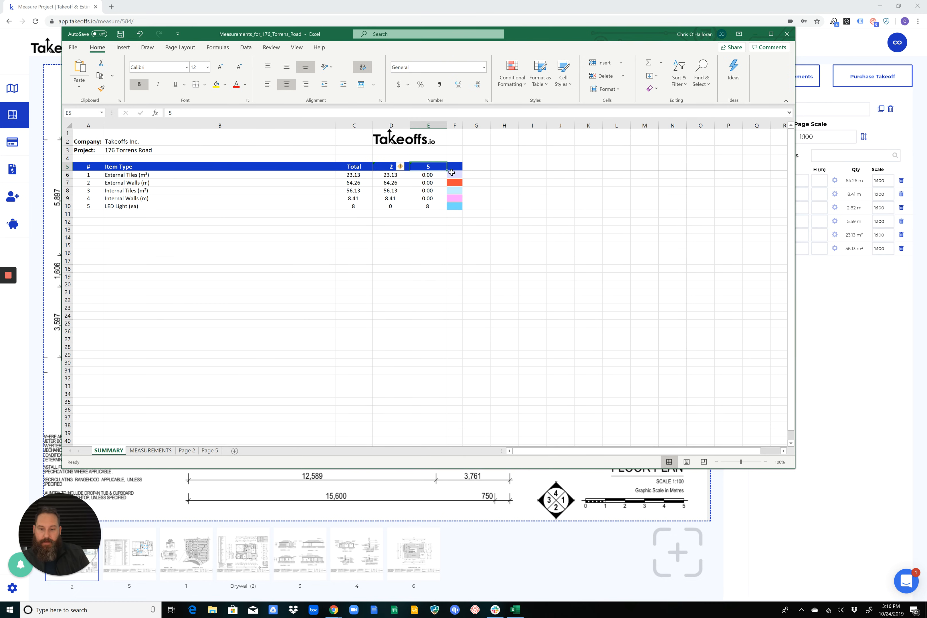
click(186, 175)
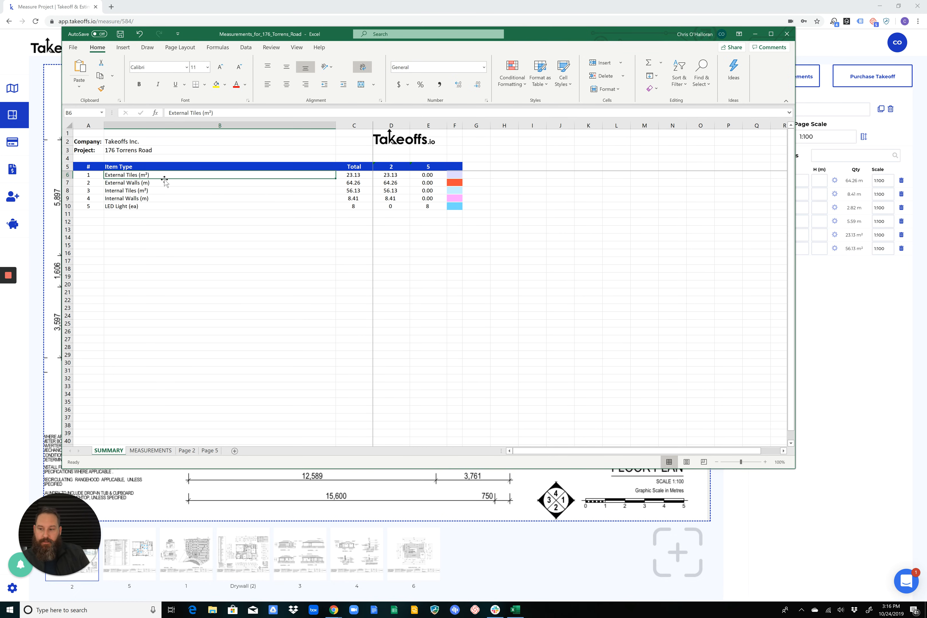
click(129, 205)
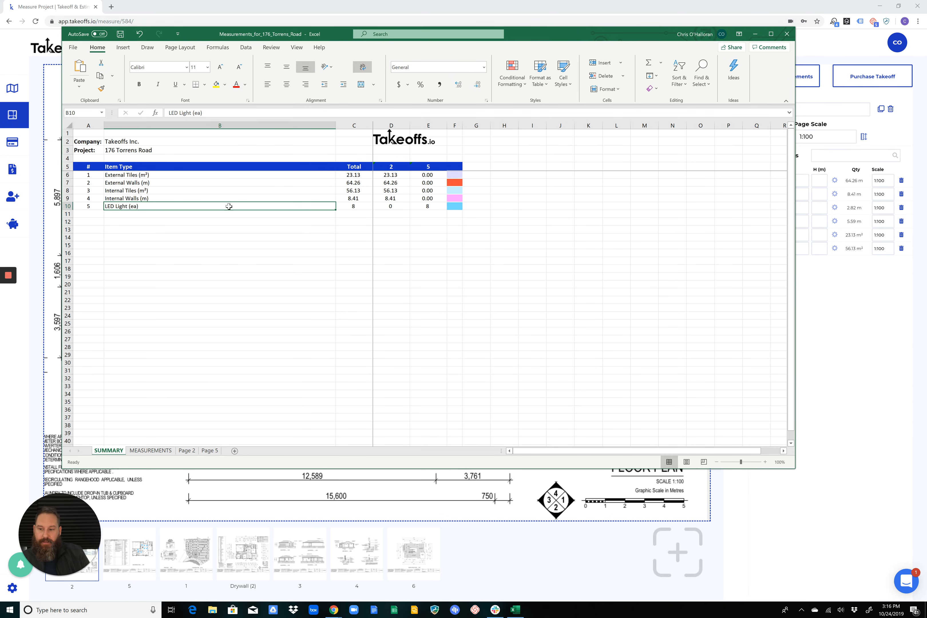
click(351, 207)
click(391, 206)
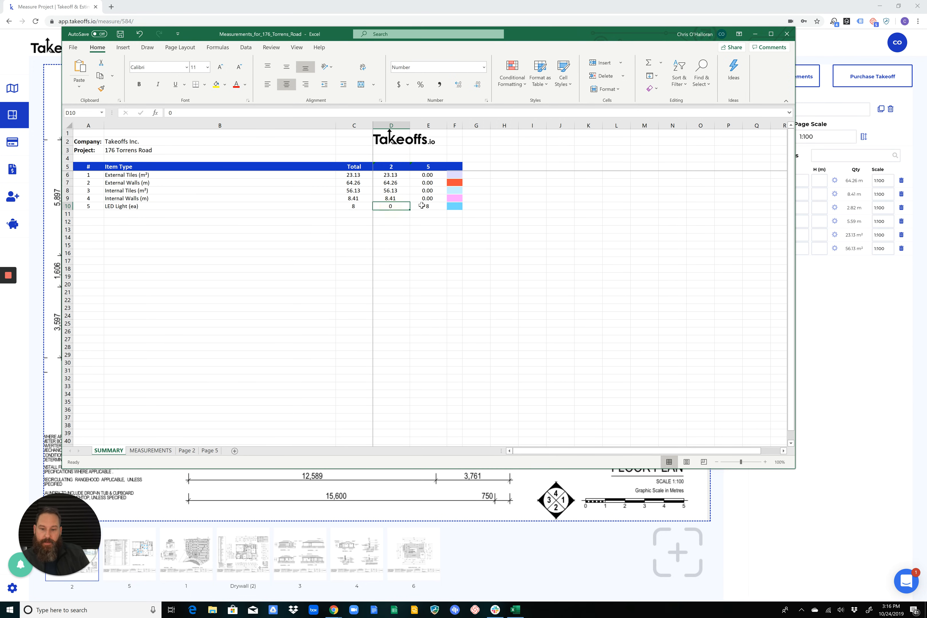
click(428, 206)
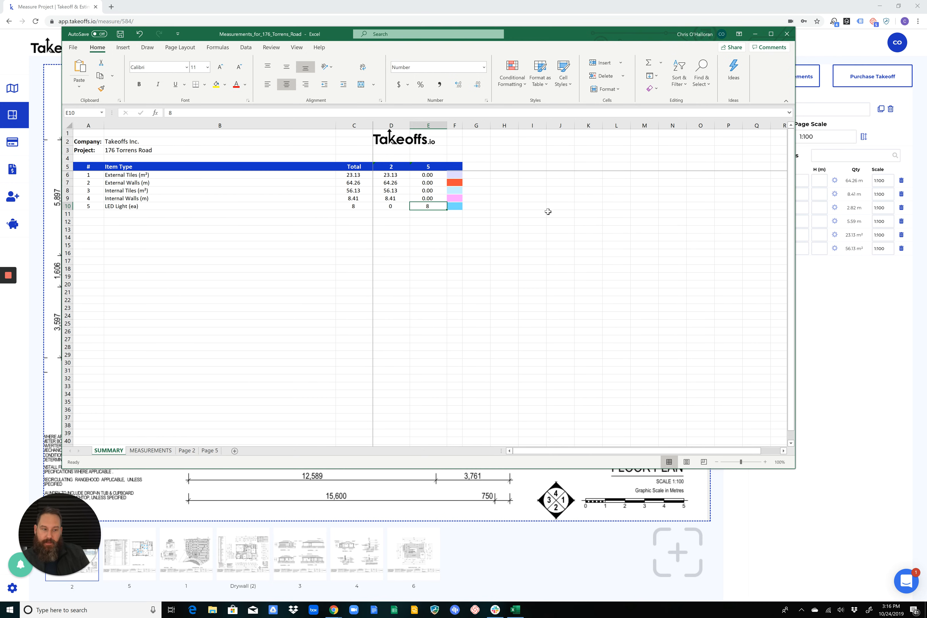
click(399, 168)
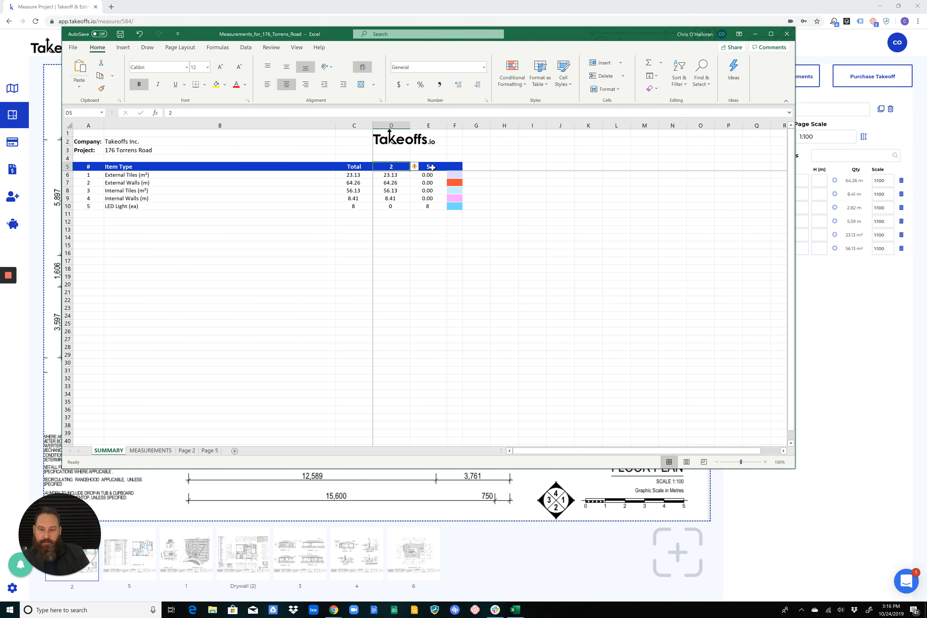
click(389, 206)
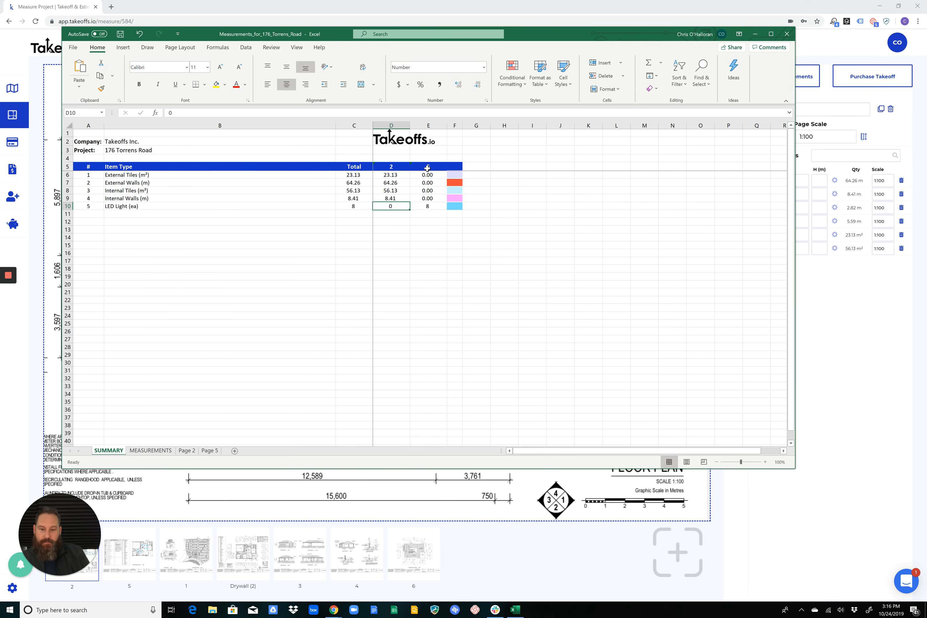
click(426, 206)
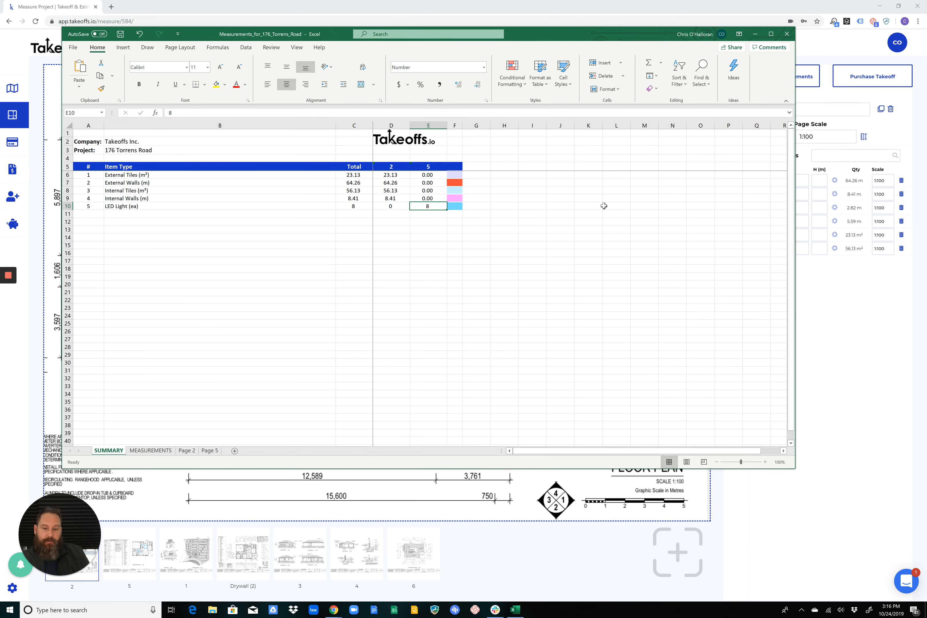
click(351, 208)
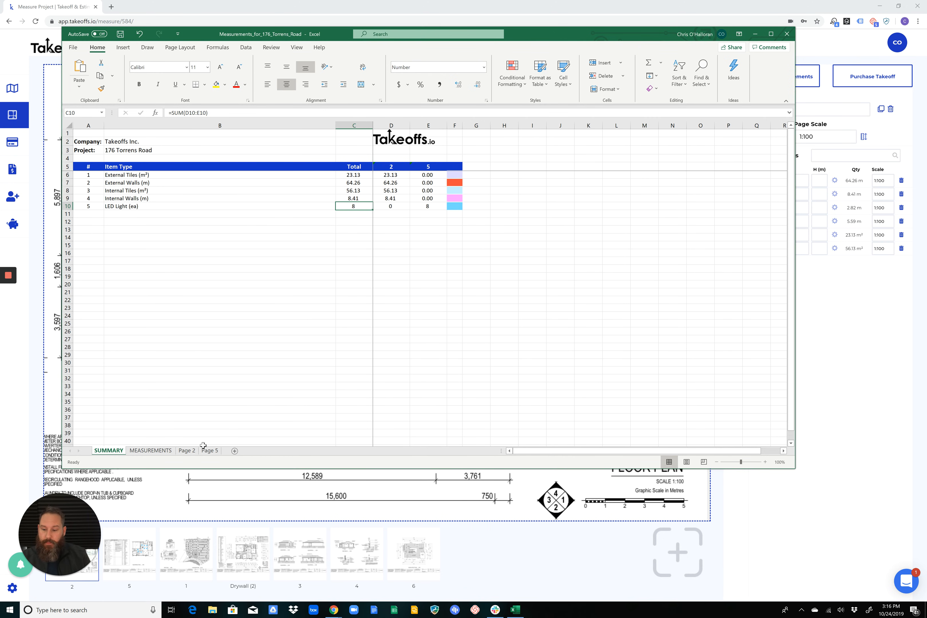
View the Page 2 and Page 5 sheets, and reposition the workbook window so the Takeoffs.io measurement list is uncovered
click(186, 450)
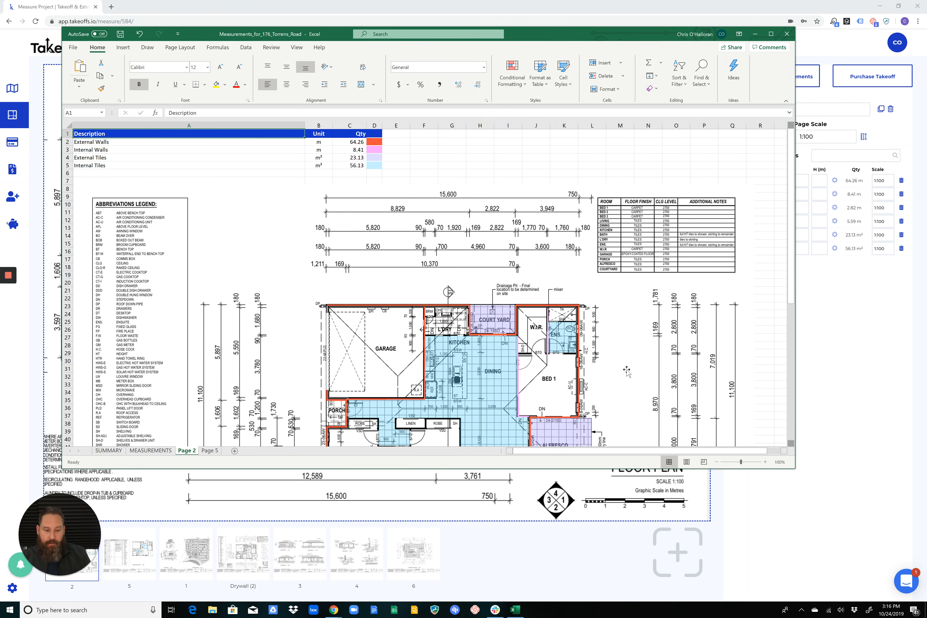
click(209, 450)
click(187, 450)
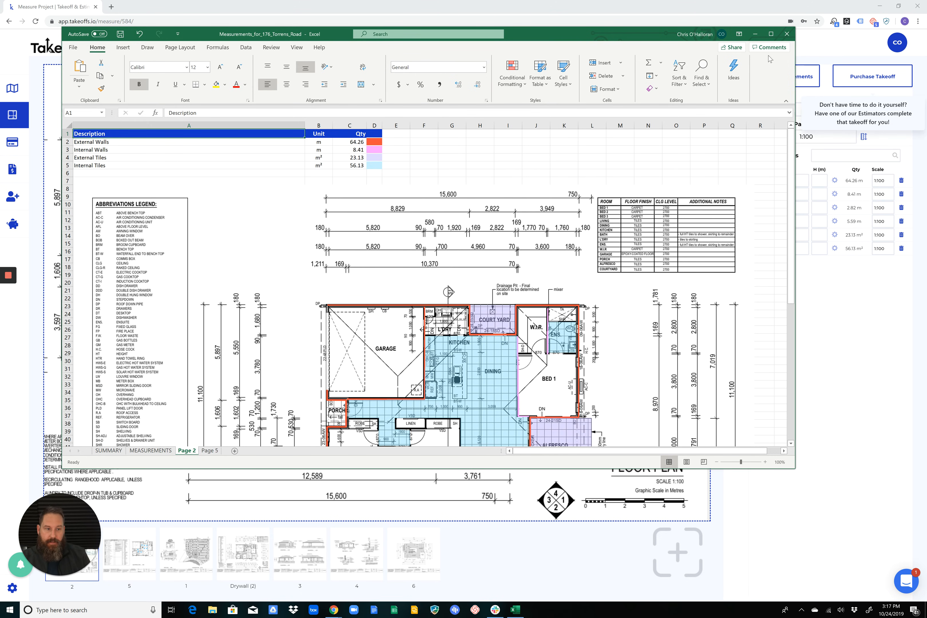
drag(647, 32, 563, 34)
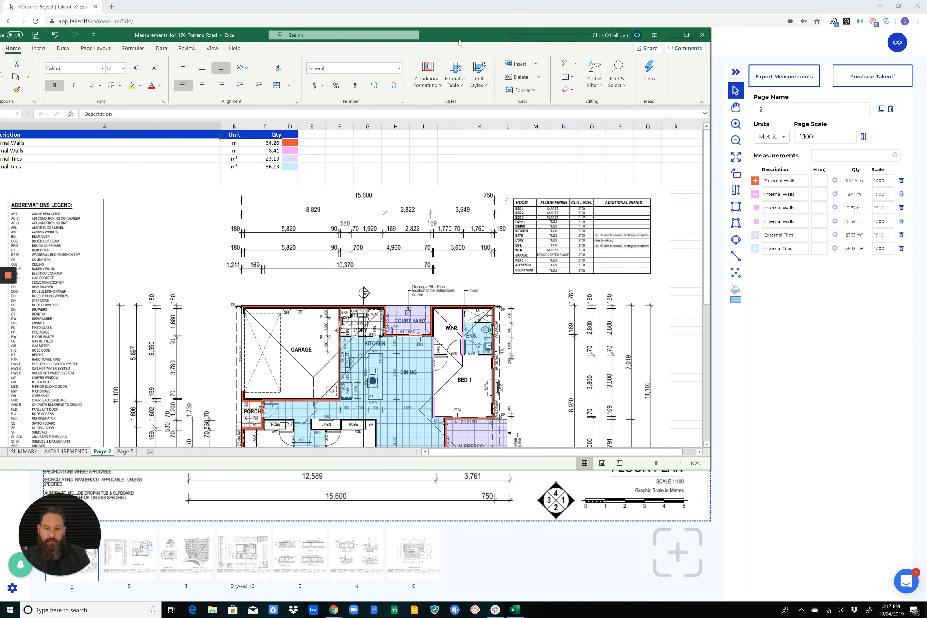
drag(464, 39, 498, 28)
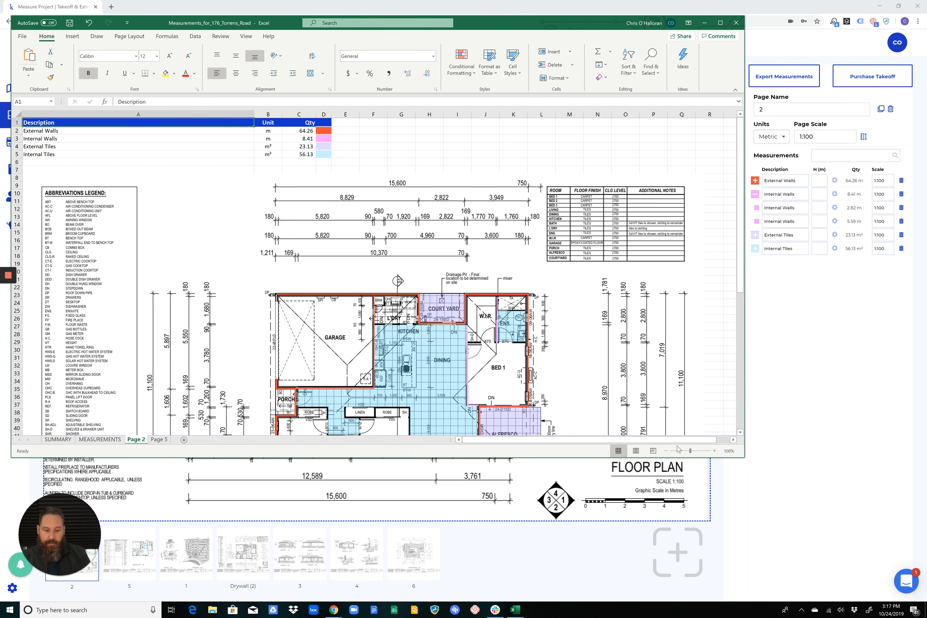
Set the Page 2 sheet's zoom to 70% and move the floor plan image about three columns to the right
click(666, 451)
click(666, 451)
click(665, 451)
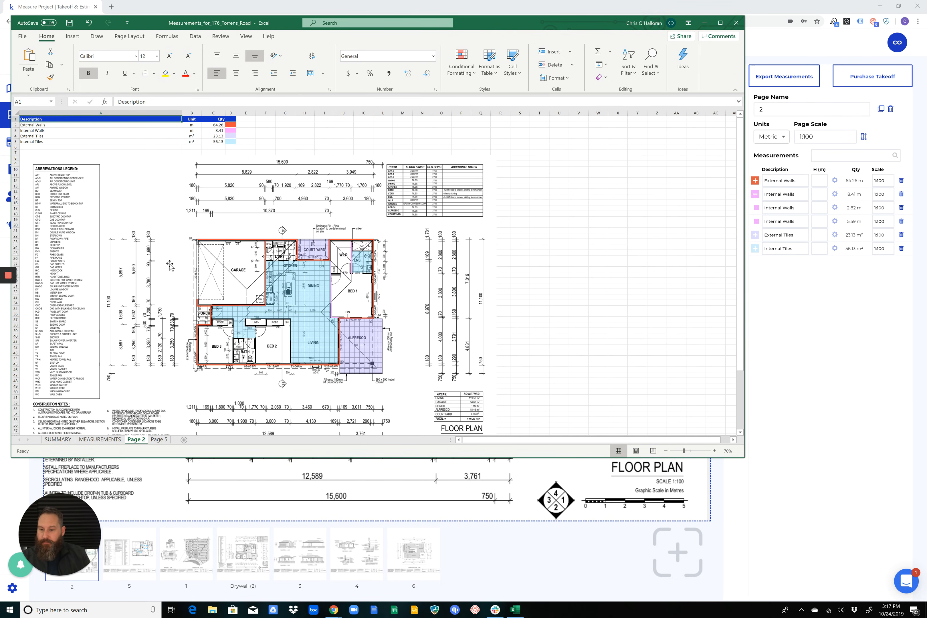
mouse_move(256, 242)
mouse_down()
mouse_move(316, 255)
mouse_move(299, 234)
mouse_move(235, 234)
mouse_move(276, 247)
mouse_move(239, 234)
mouse_up()
drag(315, 210, 370, 213)
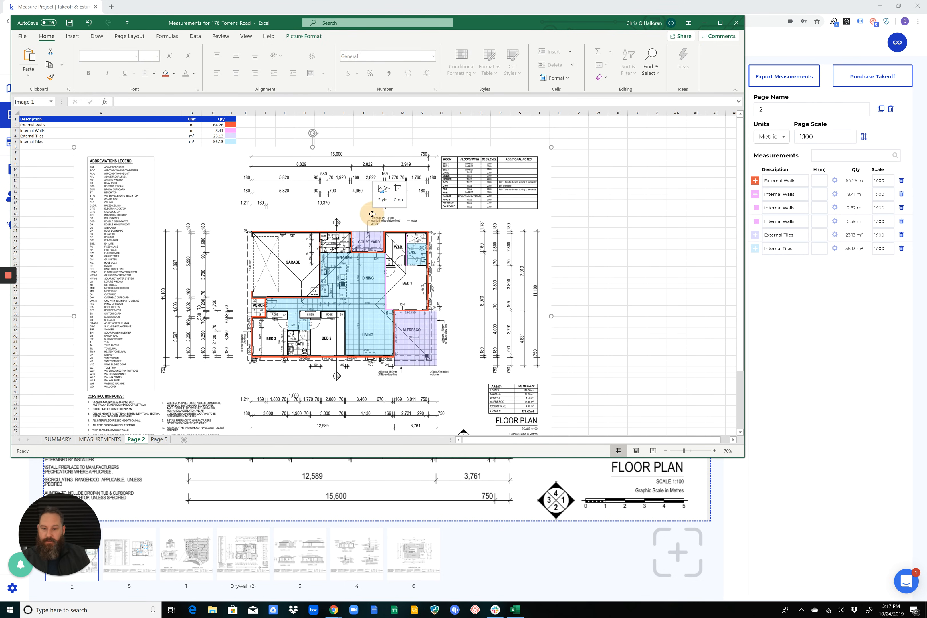
Copy the floor plan image, paste it at Z21 on the Page 2 sheet, and remove the pasted copy
right_click(370, 214)
click(392, 233)
click(656, 204)
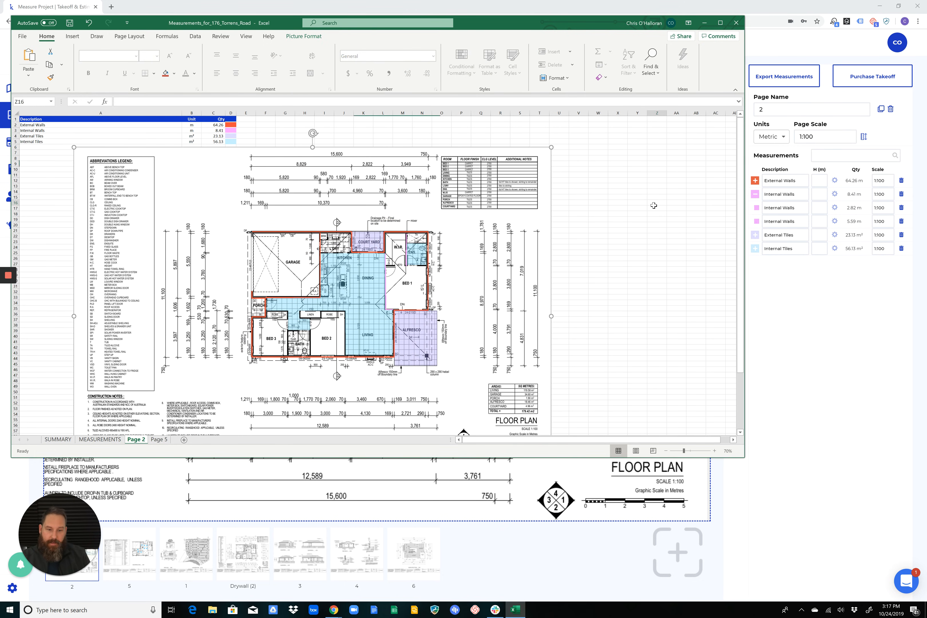
right_click(663, 229)
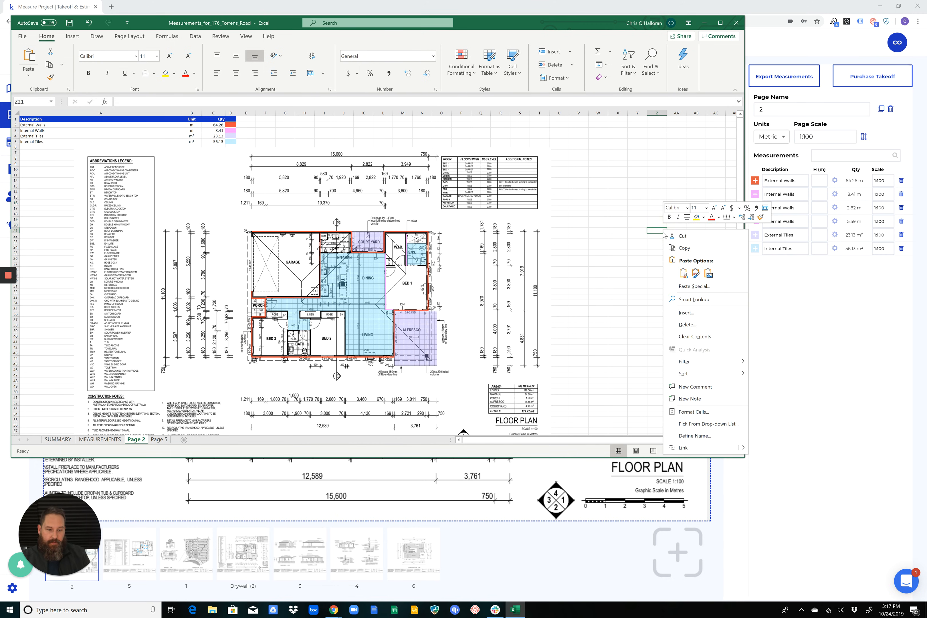
click(684, 268)
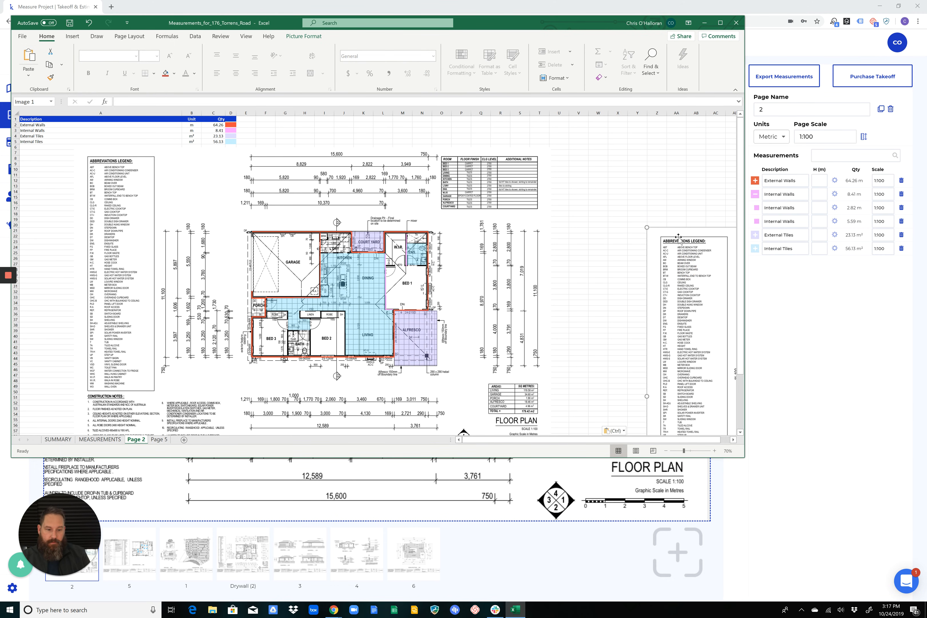
drag(675, 233, 383, 191)
key(Escape)
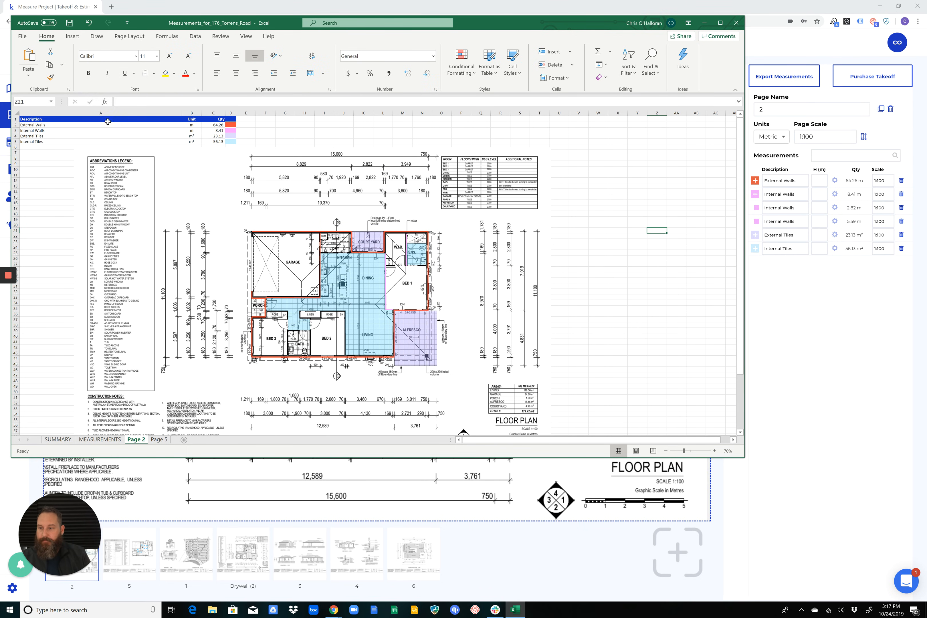
Check the measurement rows on the Page 2 sheet and move the floor plan image back to the sheet's left edge beneath them
click(82, 126)
drag(190, 125, 239, 147)
click(291, 152)
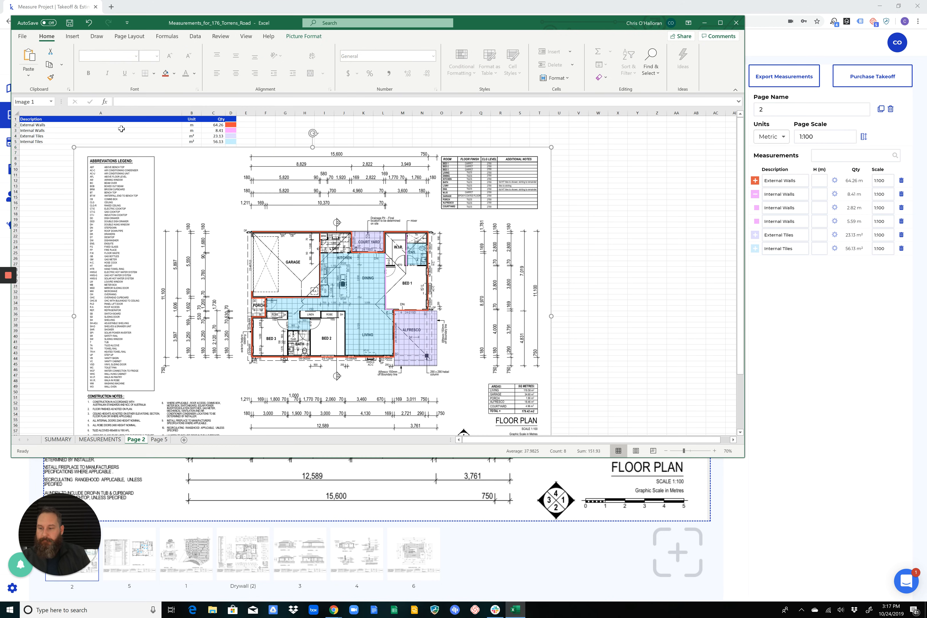
click(34, 125)
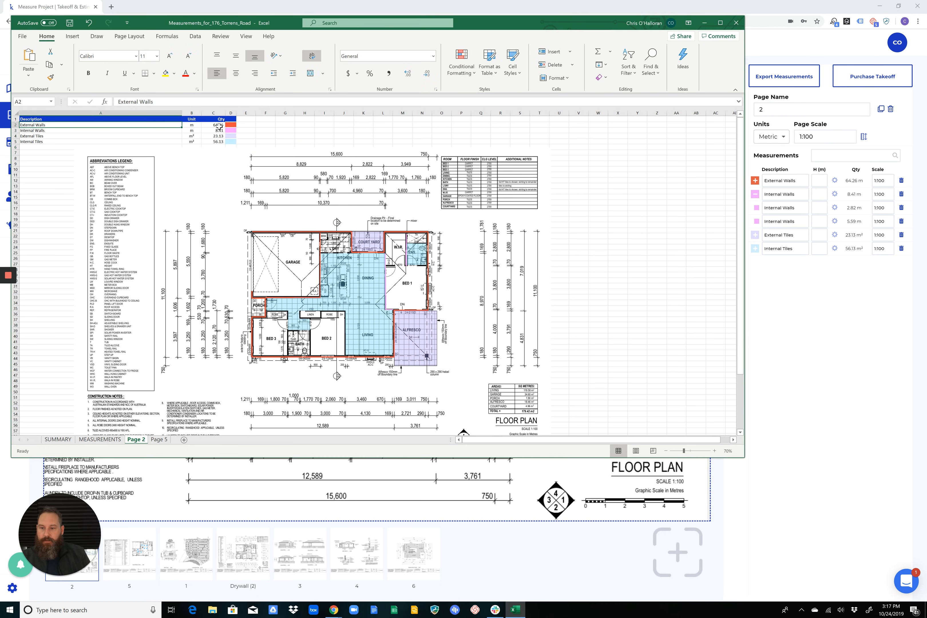
drag(182, 191, 138, 191)
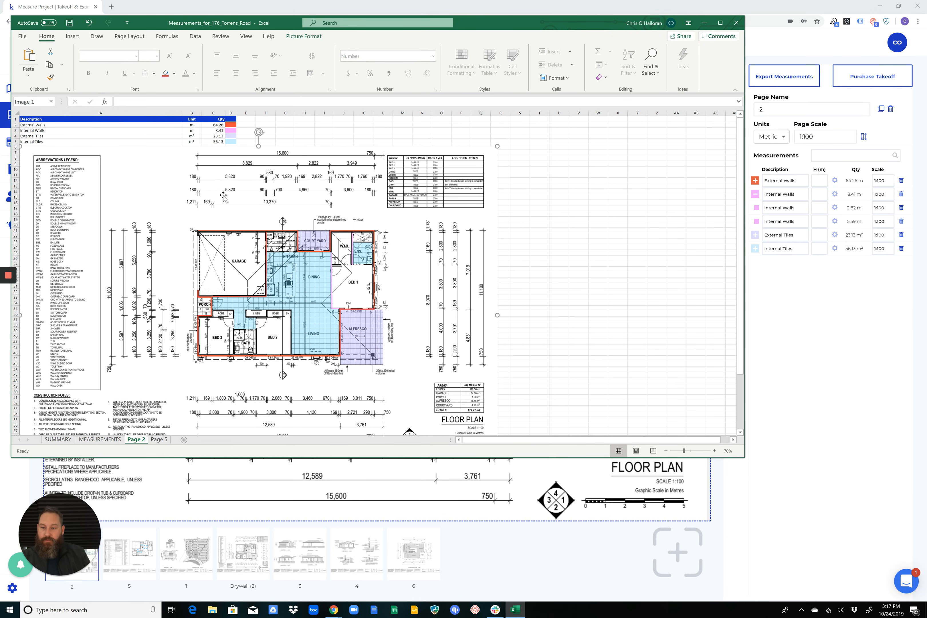
On the Page 5 sheet at 60% zoom, shrink the electrical plan image to about columns A to I, below the LED Light row
click(159, 439)
scroll(596, 434, down, 3)
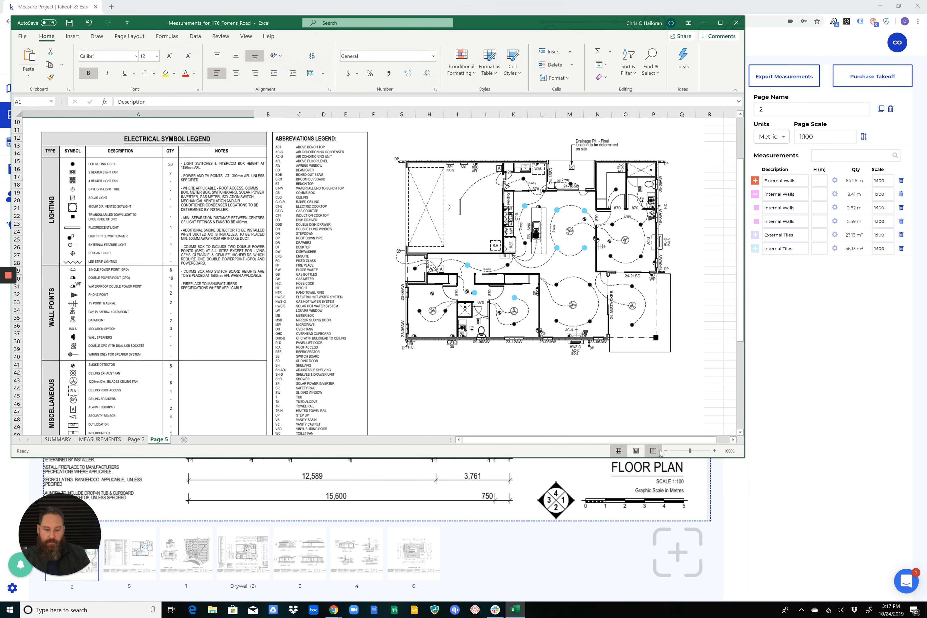
click(665, 451)
click(666, 451)
click(665, 451)
click(665, 451)
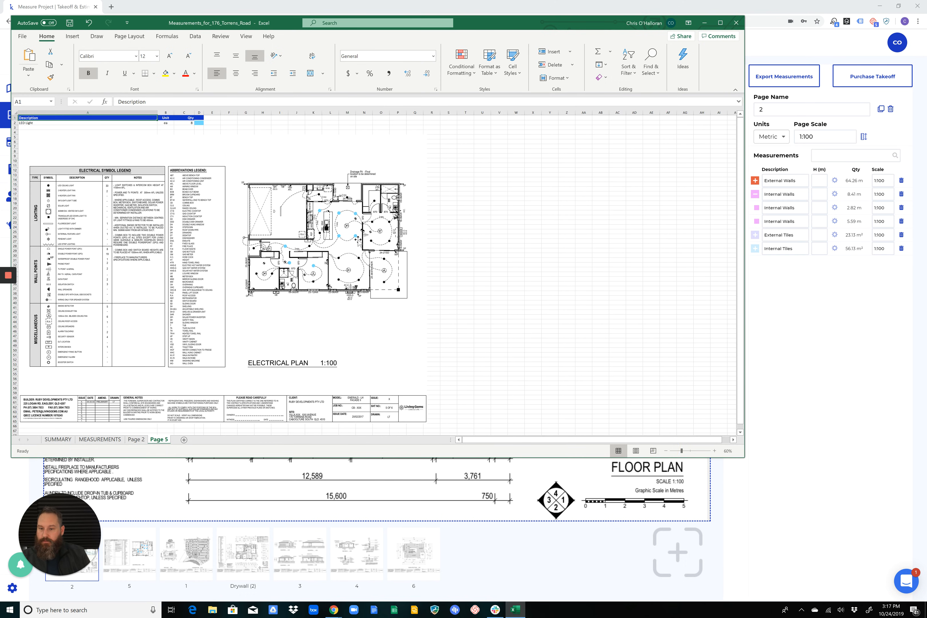
drag(196, 220, 199, 214)
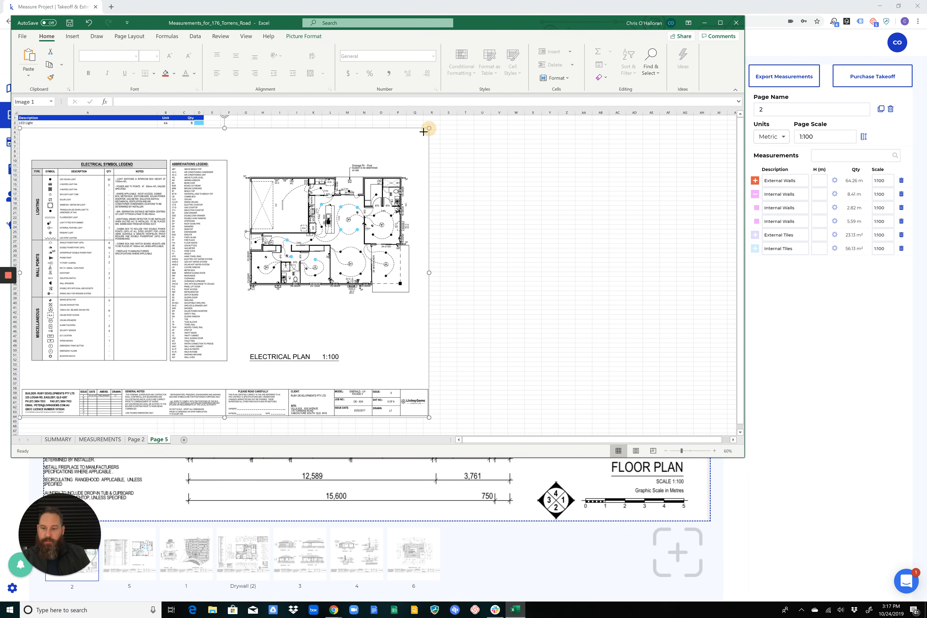
drag(428, 128, 290, 170)
drag(176, 265, 175, 230)
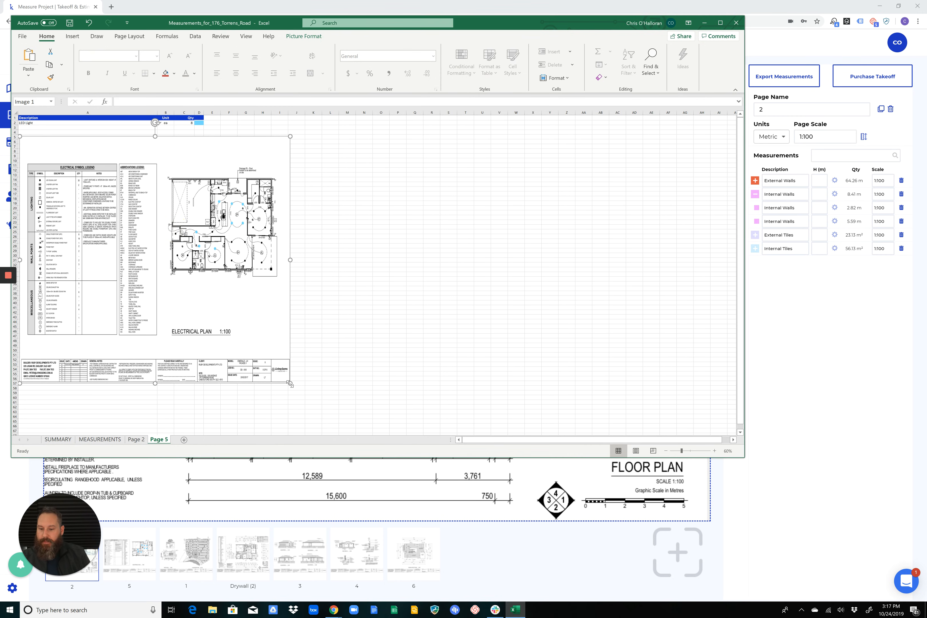
drag(290, 384, 290, 350)
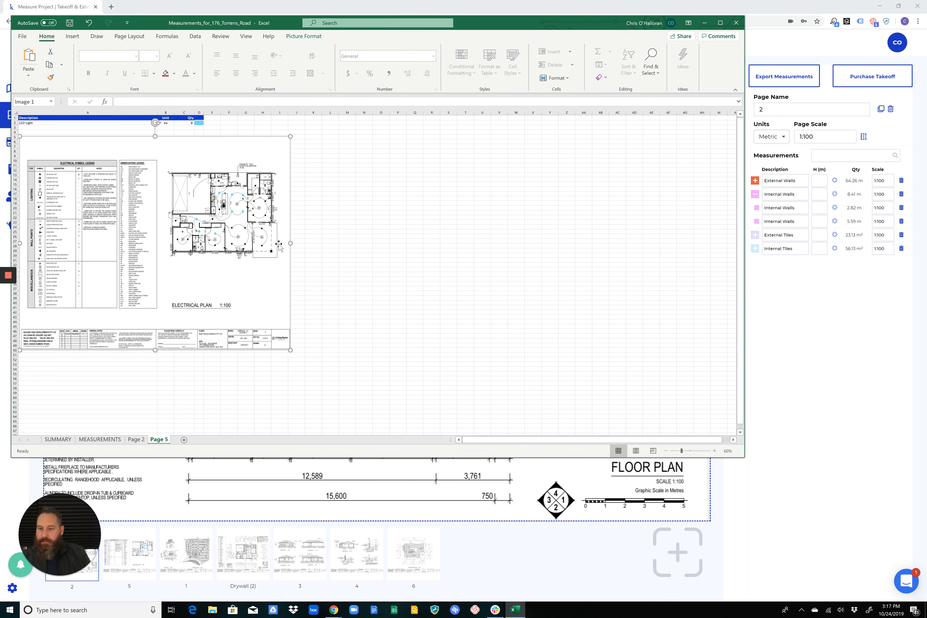